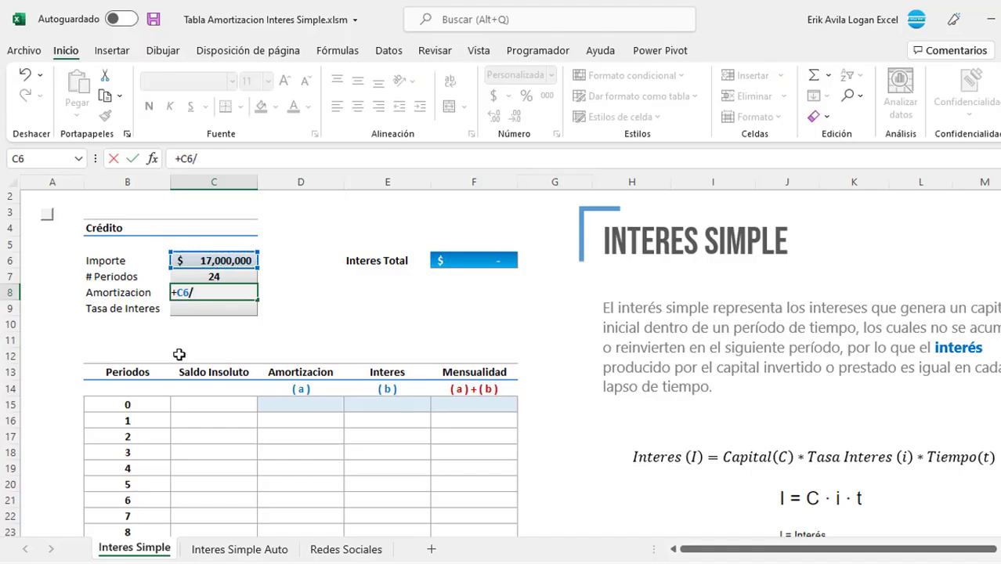
Step: Complete the C8 amortization formula =+C6/C7, enter a 6.25 rate, and commit the interest formula
text(C7)
key(ctrl+Return)
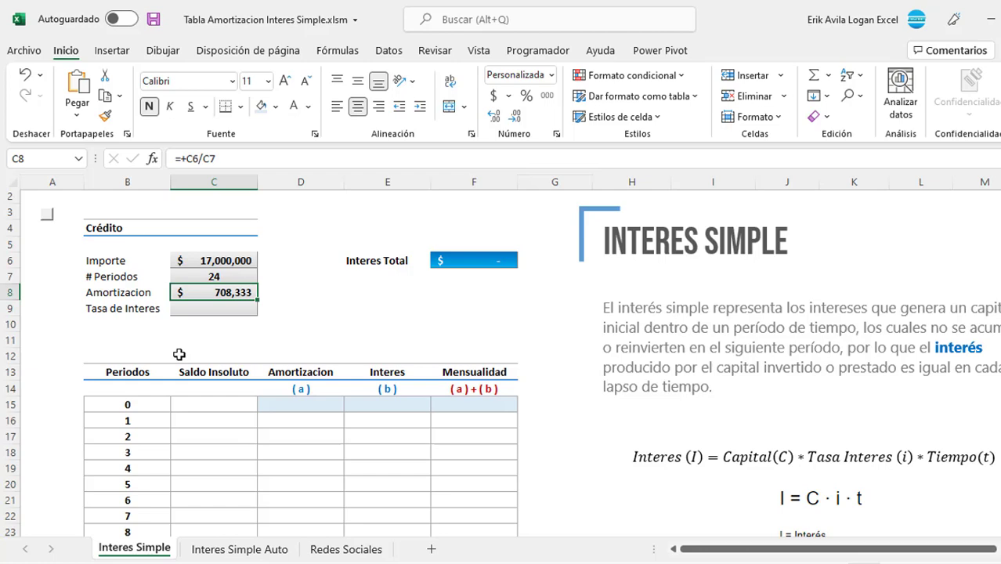
key(Down)
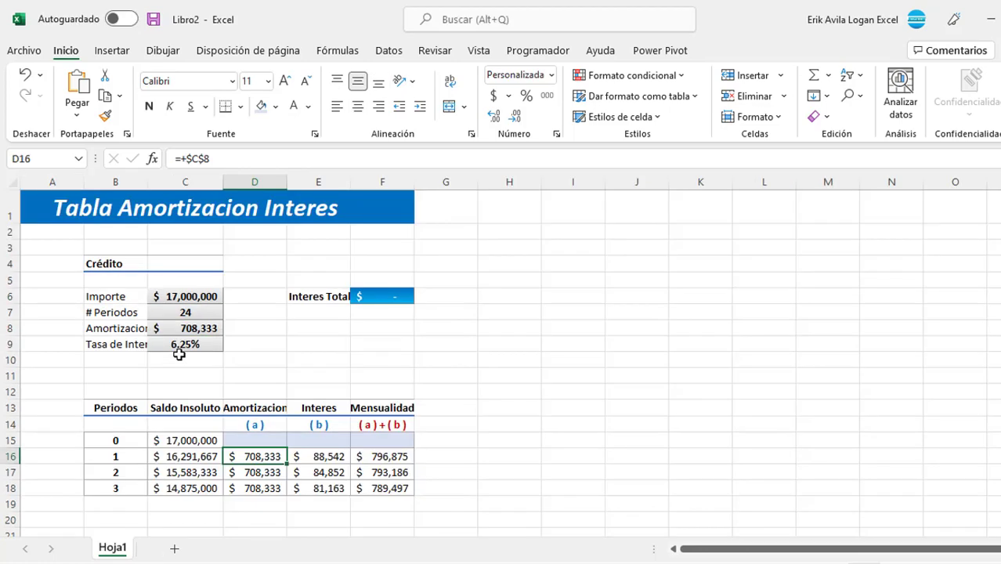
text(6.25)
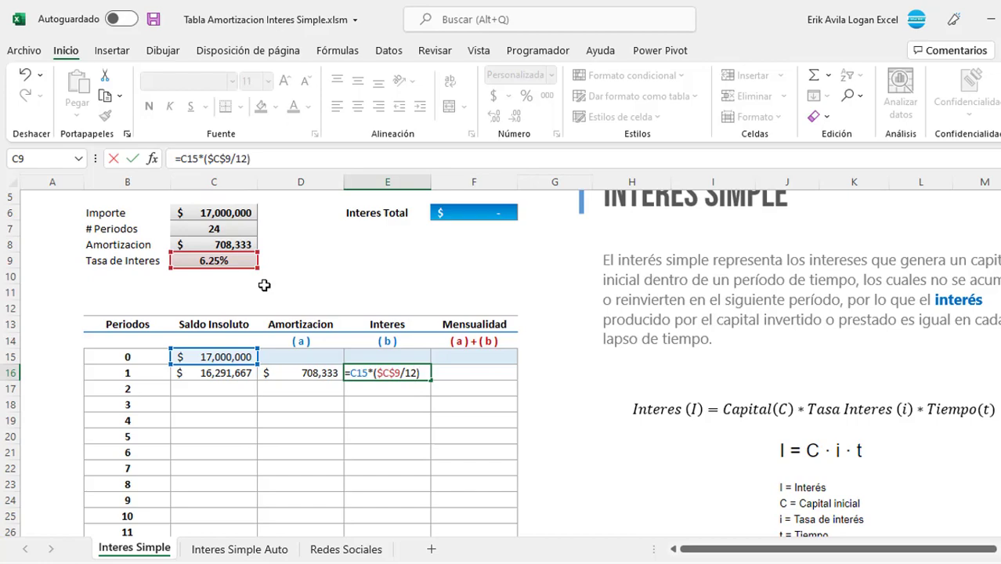
key(Return)
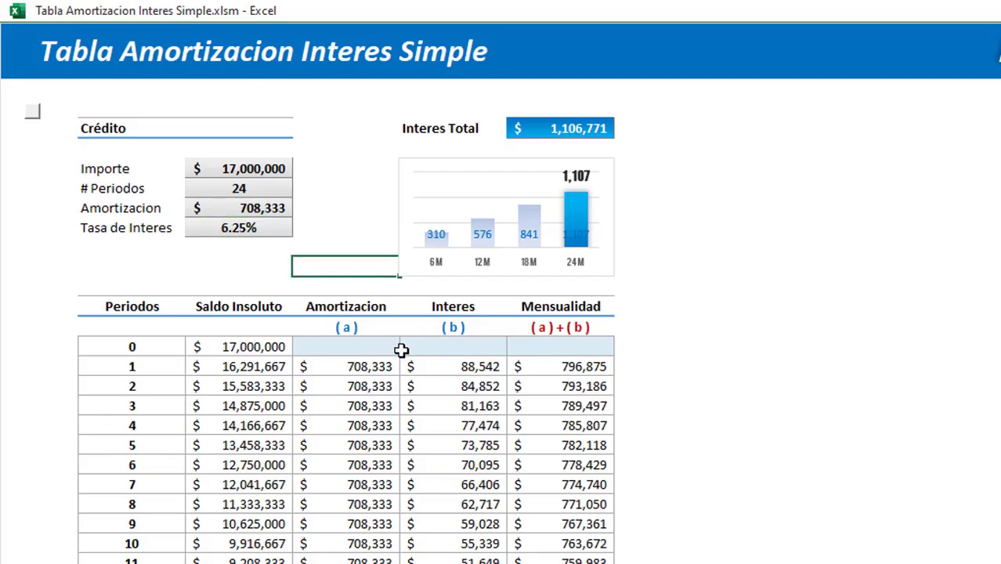
Step: Test the # Periodos drop-down by switching the term among 18, 24 and 12 periods
click(269, 189)
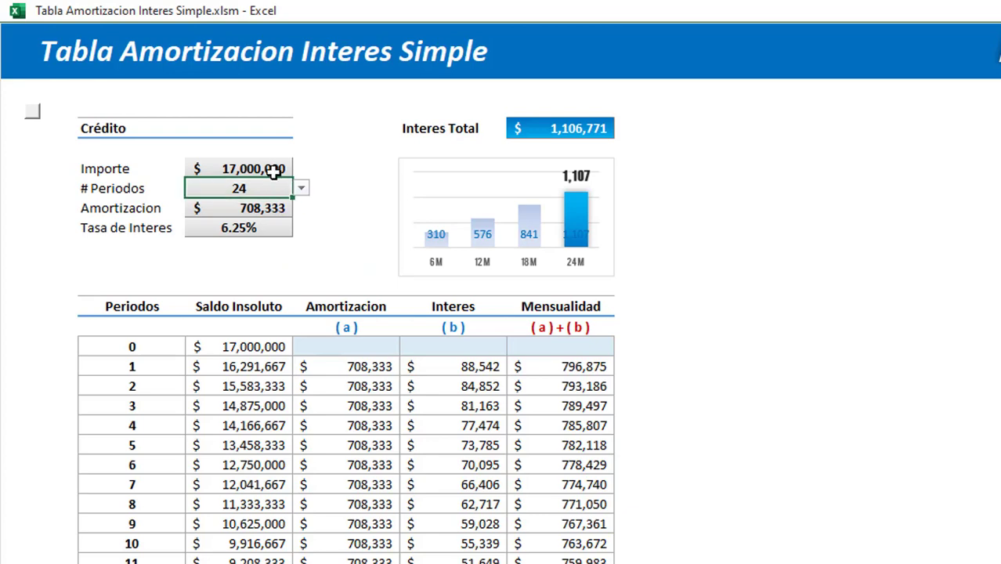
click(306, 192)
click(251, 243)
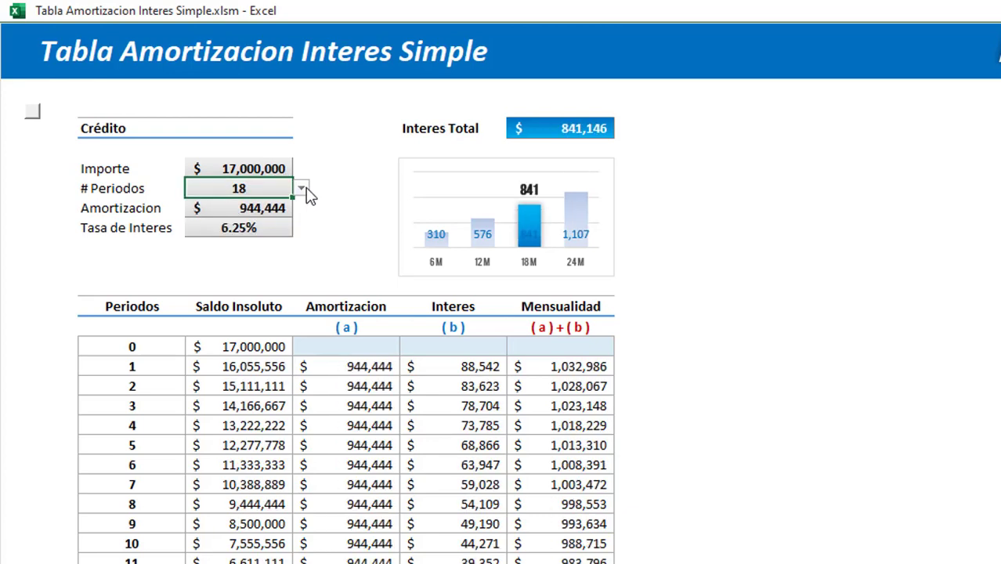
click(305, 191)
click(249, 260)
click(301, 190)
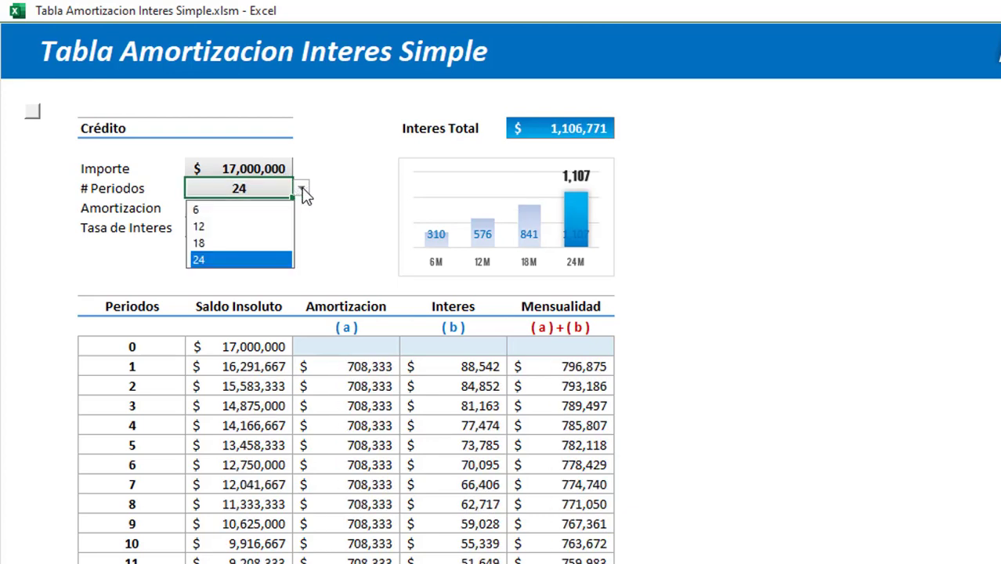
click(286, 226)
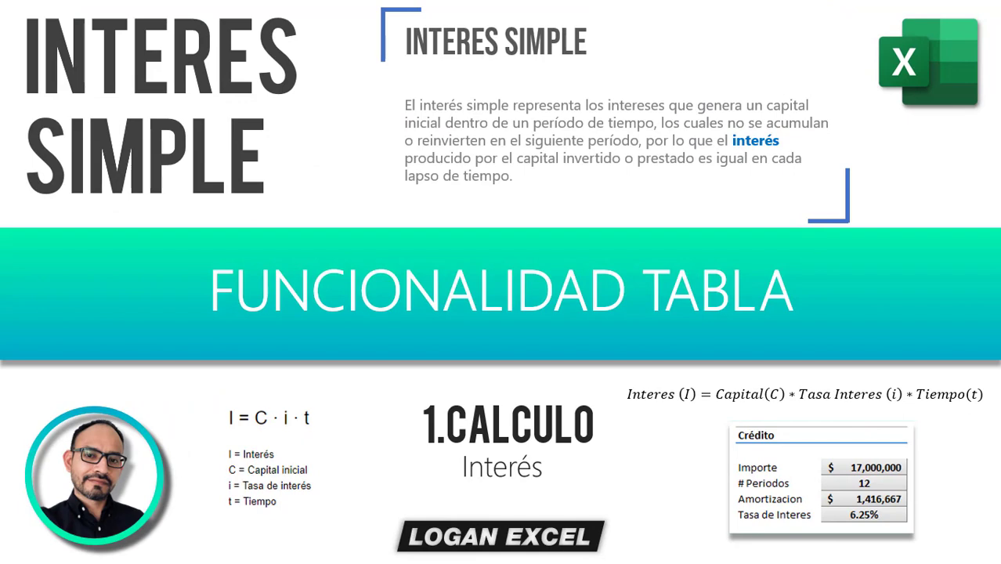
click(356, 411)
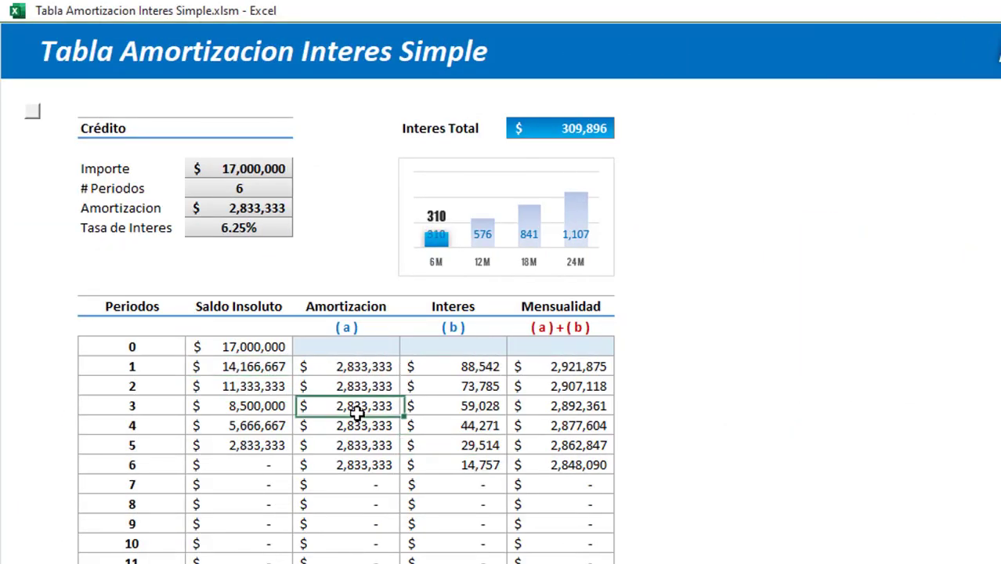
click(249, 167)
click(227, 385)
scroll(346, 411, down, 2)
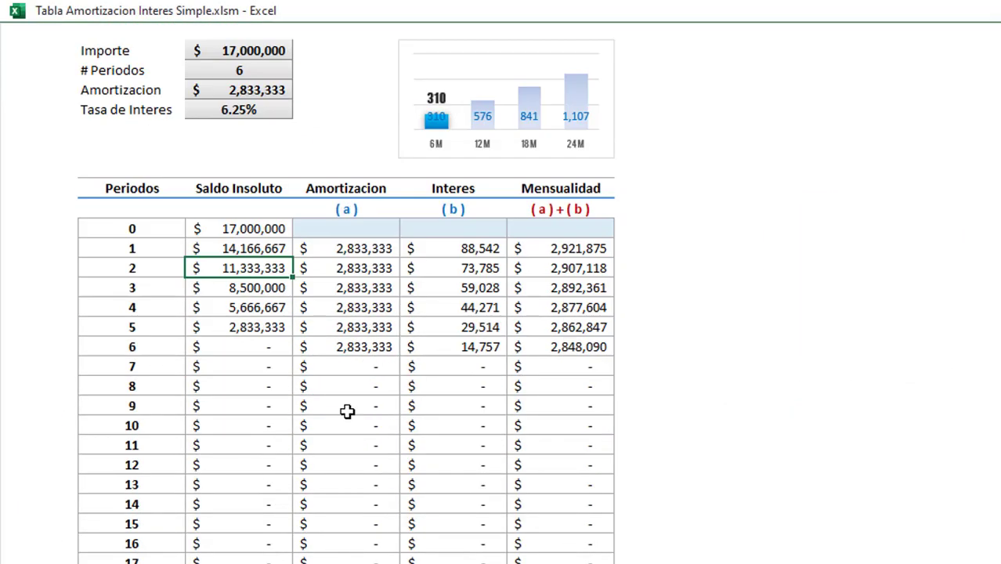
scroll(346, 412, down, 2)
scroll(347, 410, up, 4)
click(279, 221)
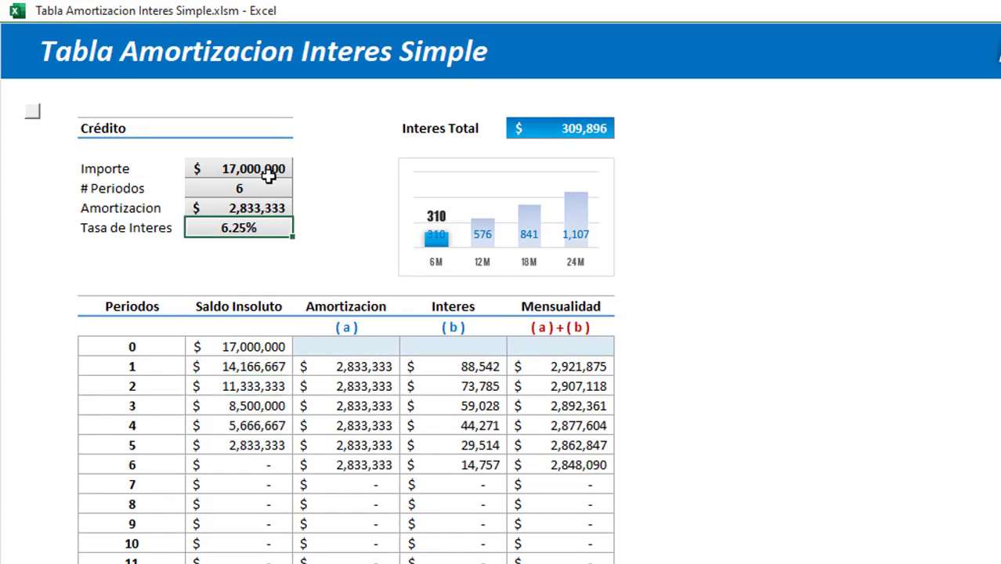
click(264, 174)
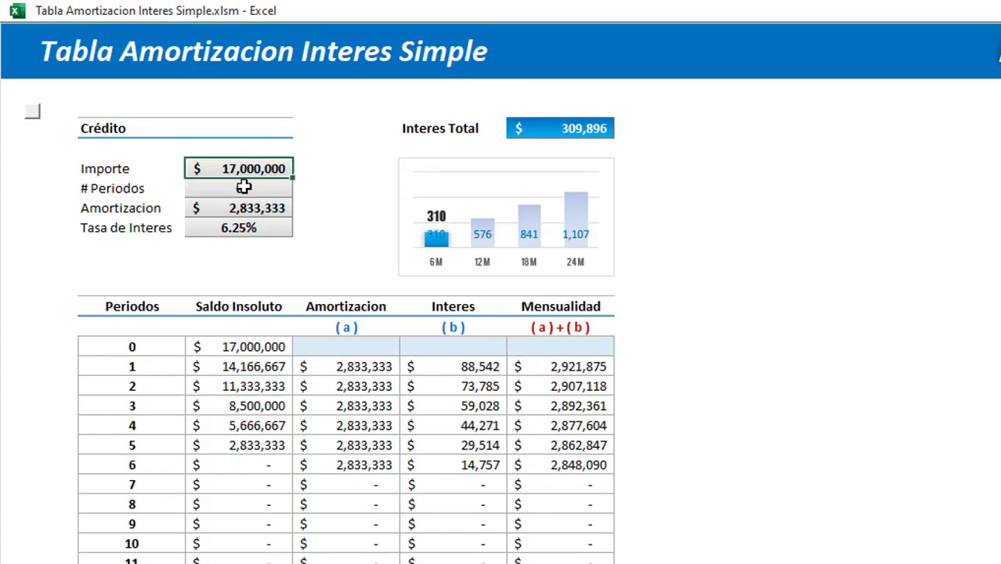
click(245, 185)
click(256, 166)
click(182, 190)
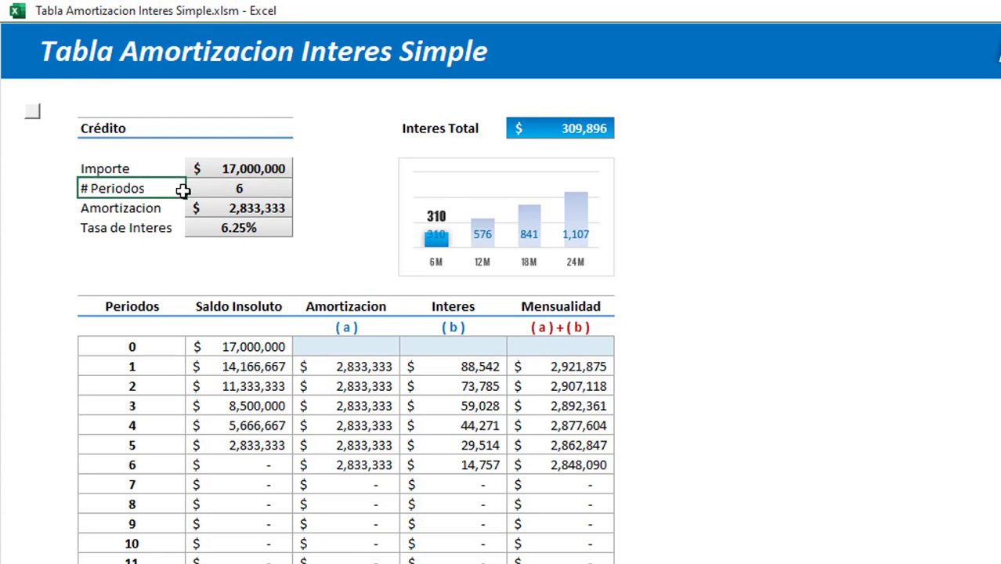
click(235, 193)
click(301, 188)
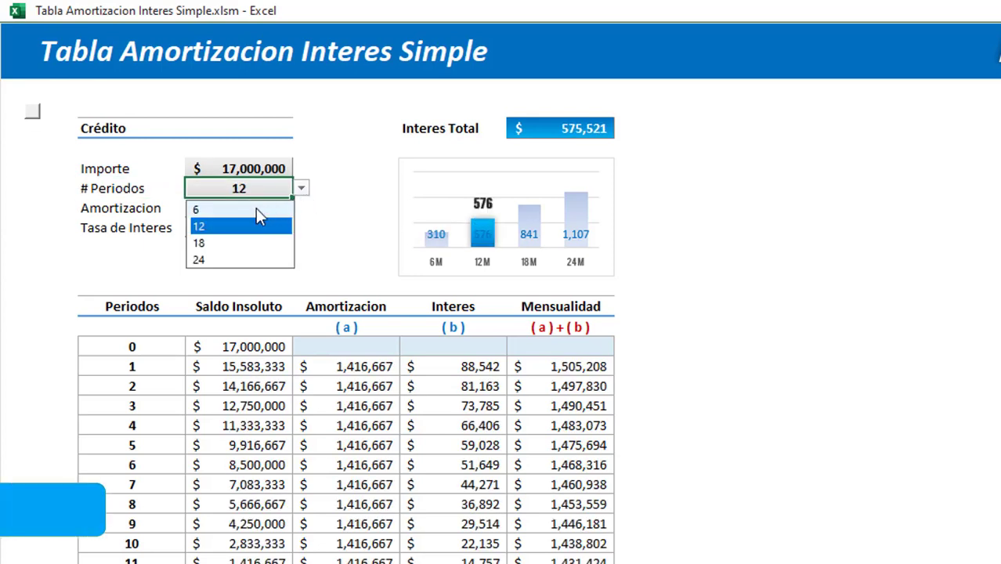
click(258, 208)
click(300, 190)
click(262, 226)
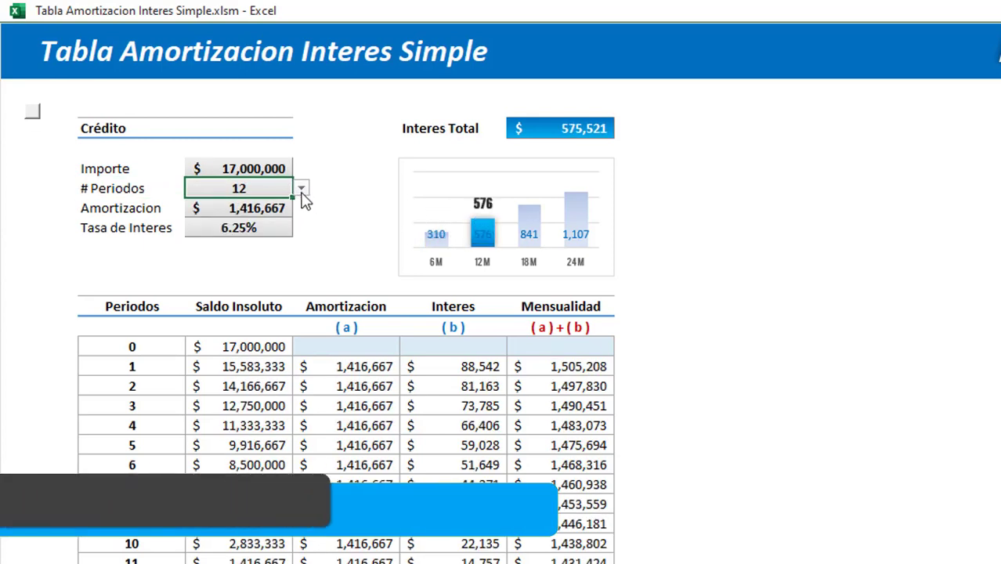
click(299, 190)
click(250, 259)
click(259, 209)
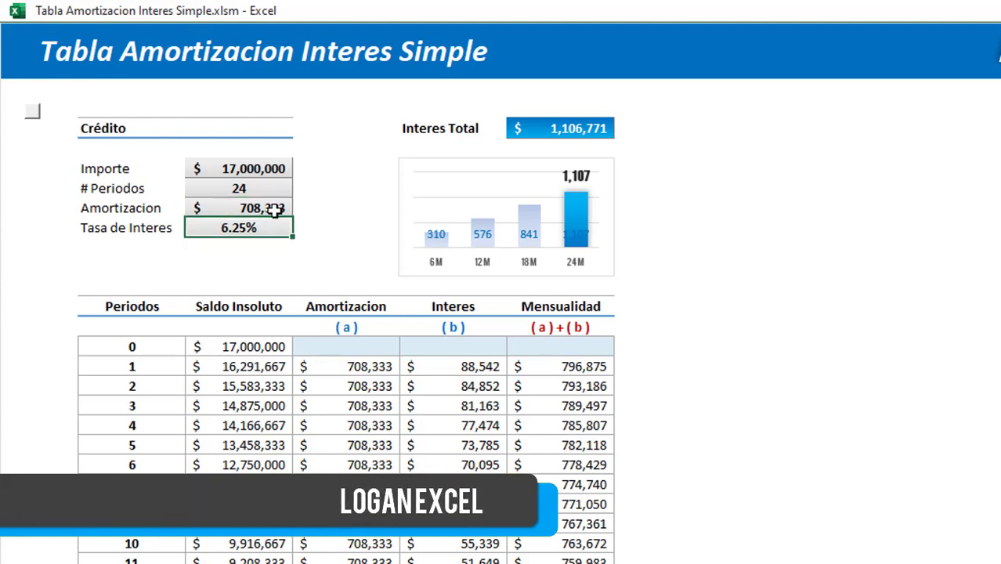
click(352, 386)
scroll(351, 384, down, 2)
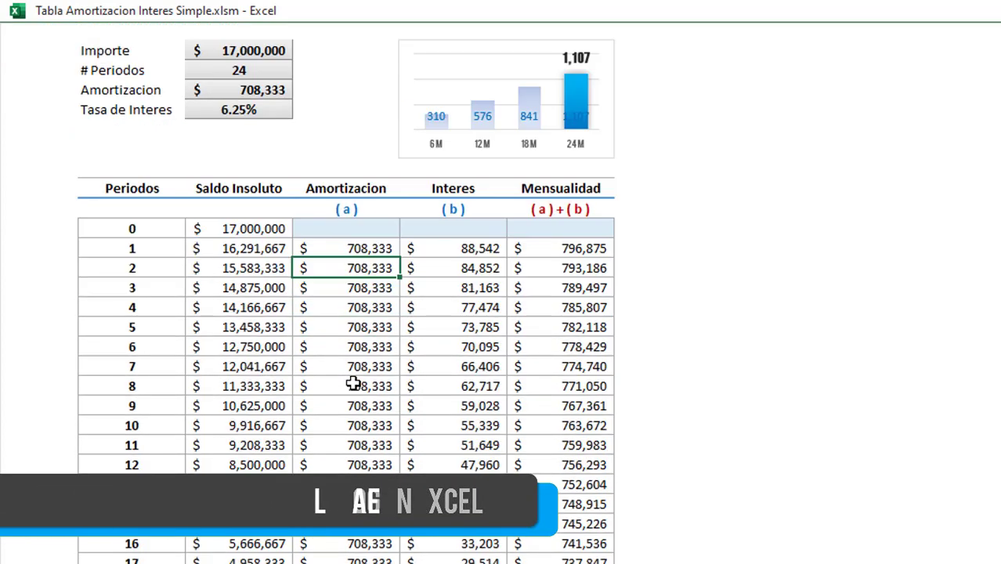
scroll(351, 384, down, 2)
scroll(352, 384, up, 2)
scroll(354, 383, up, 2)
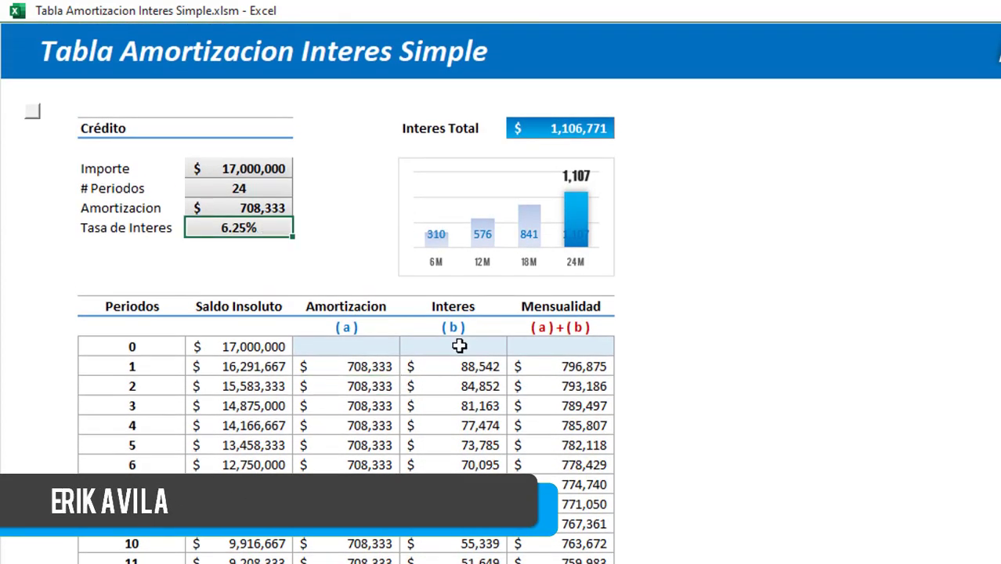
click(377, 271)
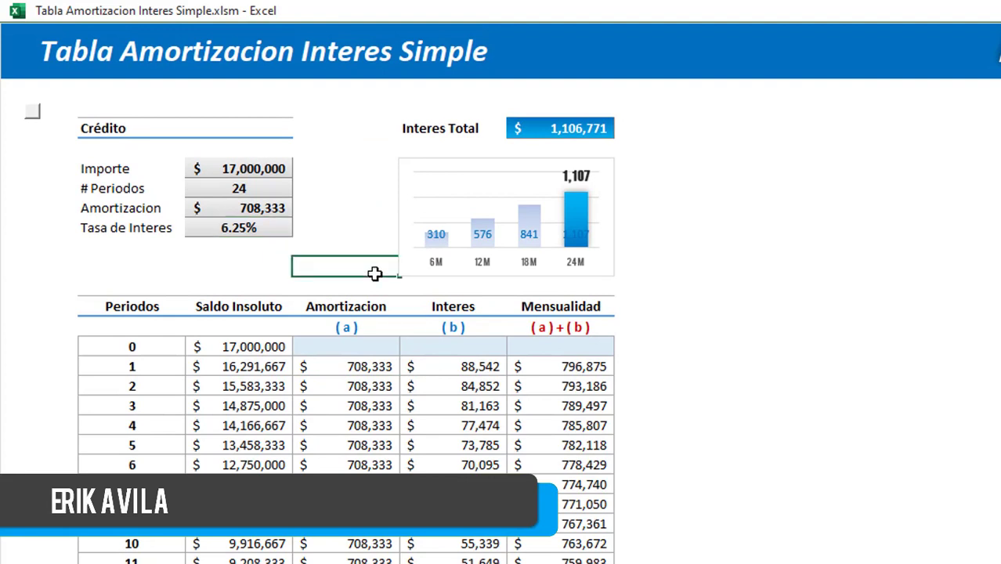
click(270, 189)
click(301, 188)
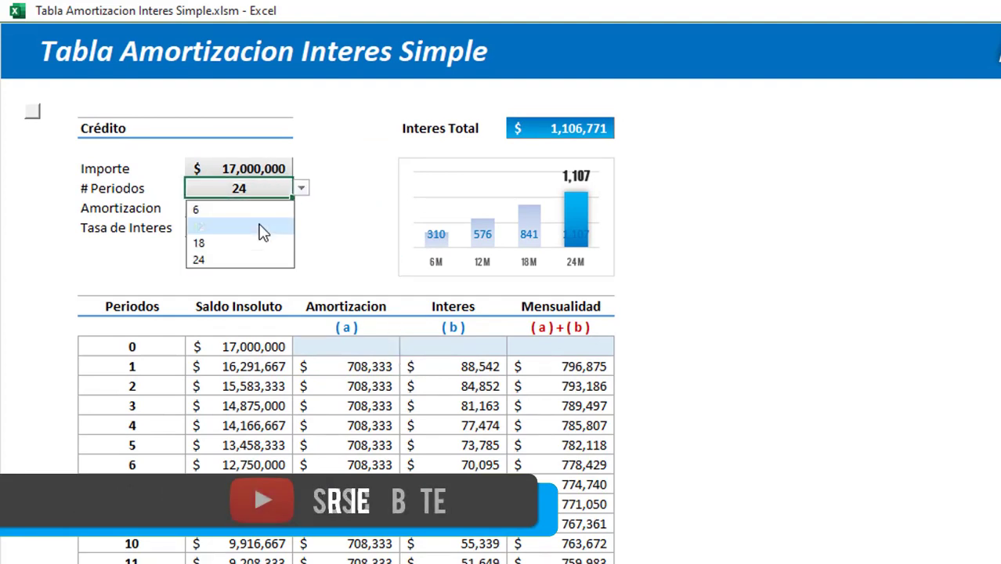
click(258, 242)
click(301, 188)
click(235, 259)
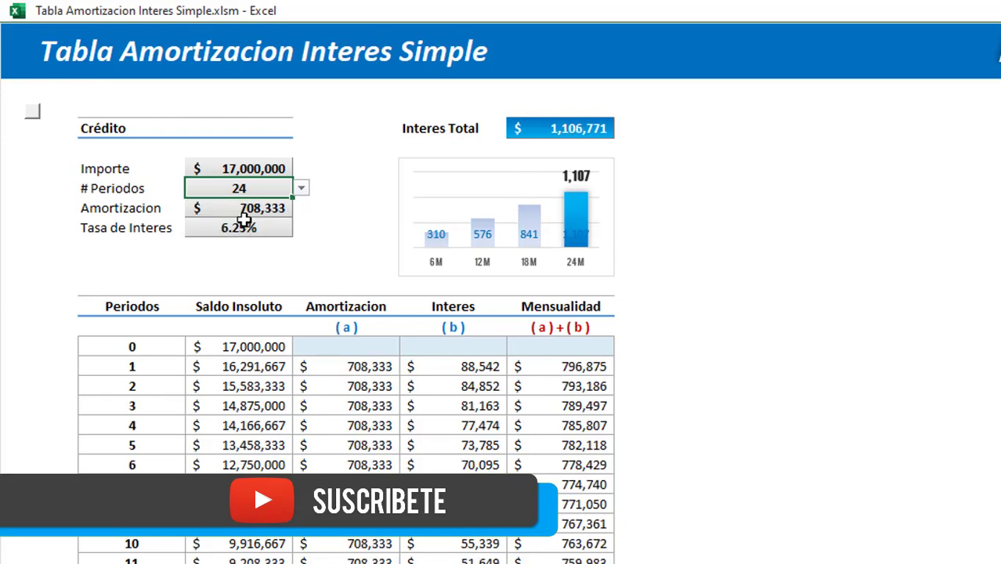
click(301, 188)
click(250, 225)
click(244, 346)
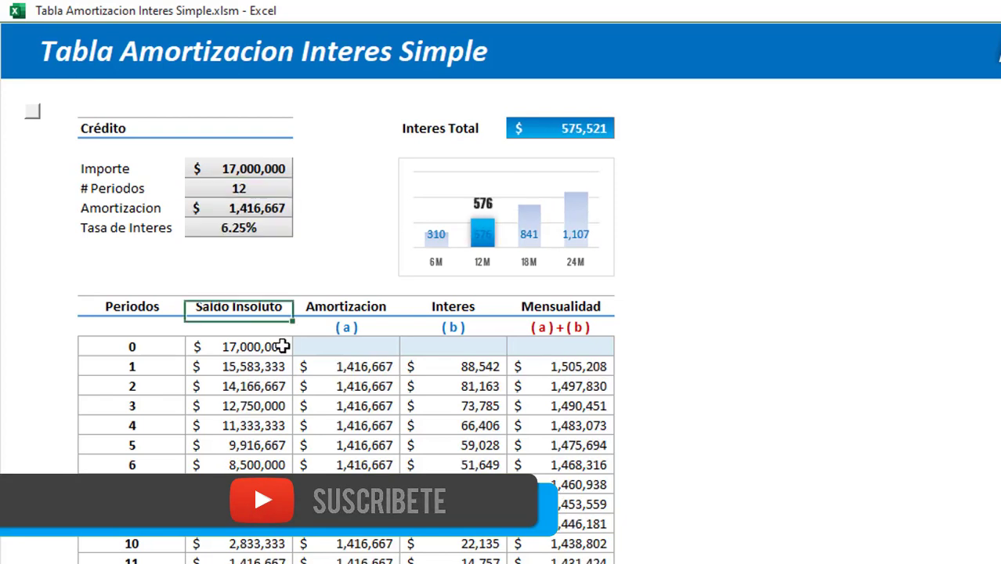
scroll(262, 392, down, 1)
scroll(262, 391, up, 1)
click(262, 387)
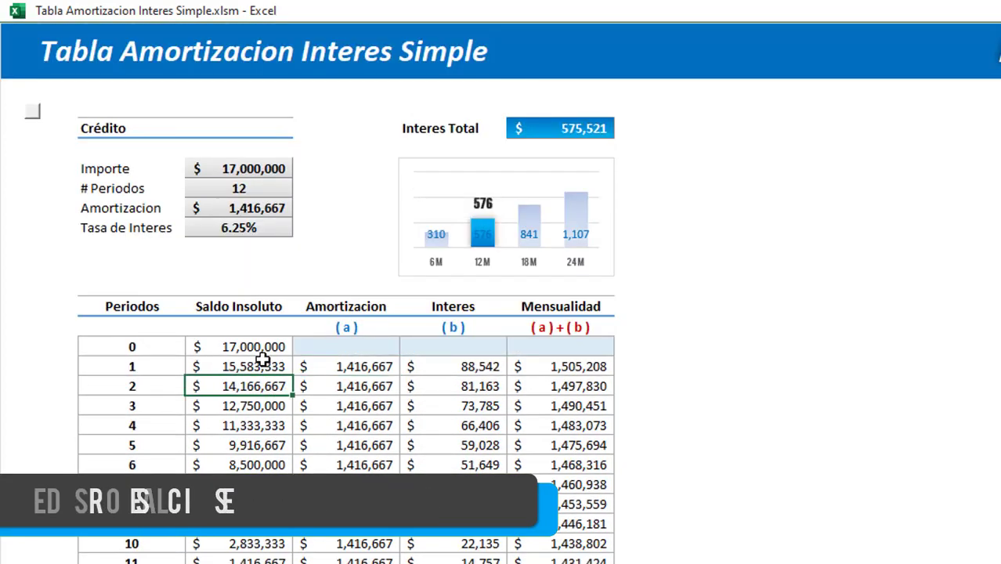
click(263, 347)
click(380, 404)
click(229, 384)
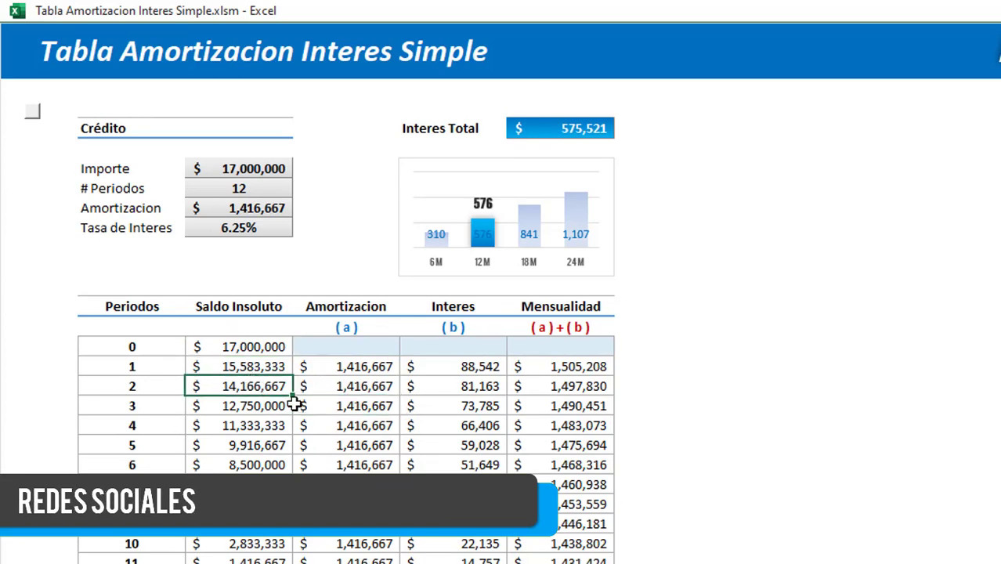
click(368, 425)
scroll(365, 372, down, 3)
click(239, 248)
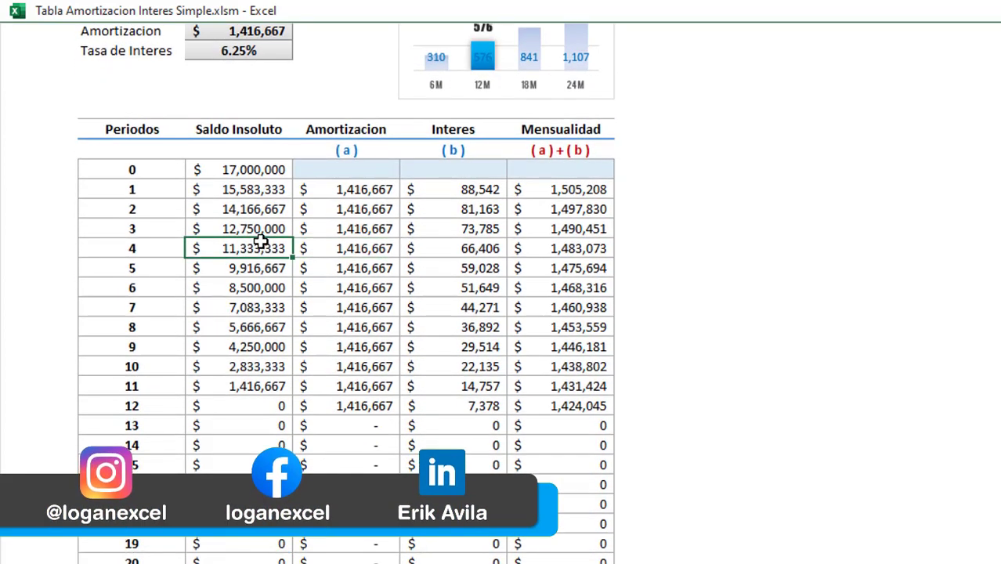
click(285, 207)
click(331, 190)
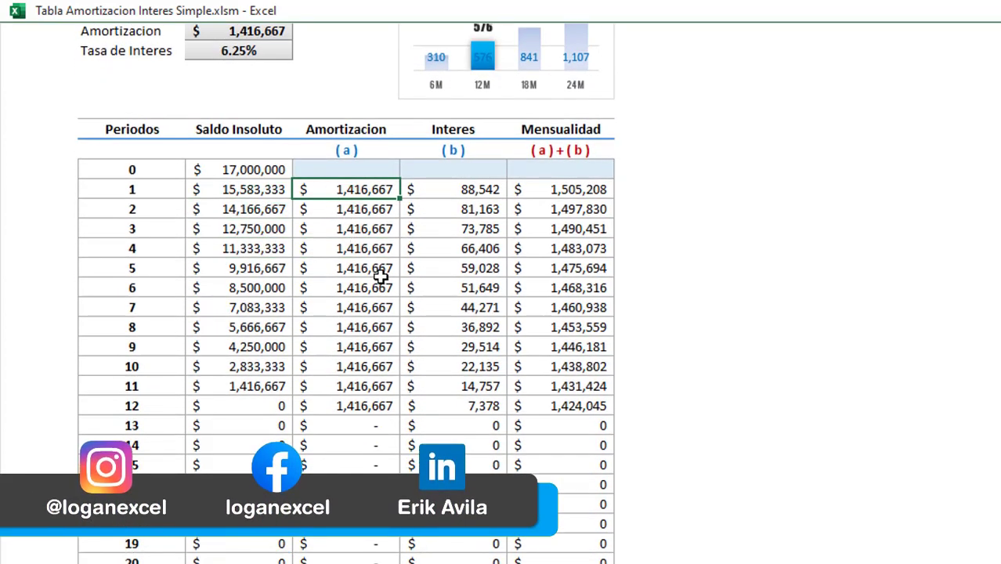
click(478, 192)
click(527, 210)
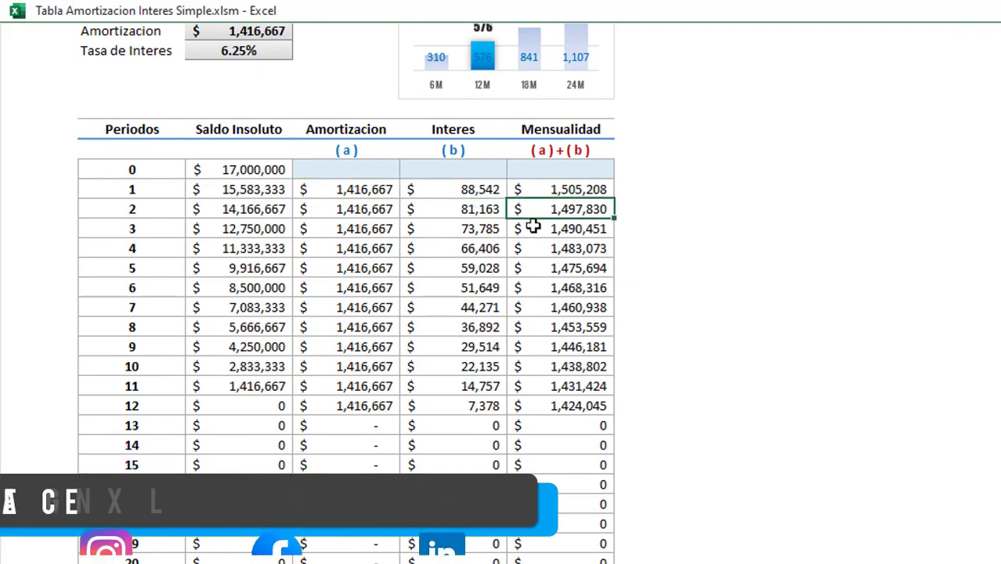
scroll(519, 272, down, 1)
scroll(519, 272, down, 1)
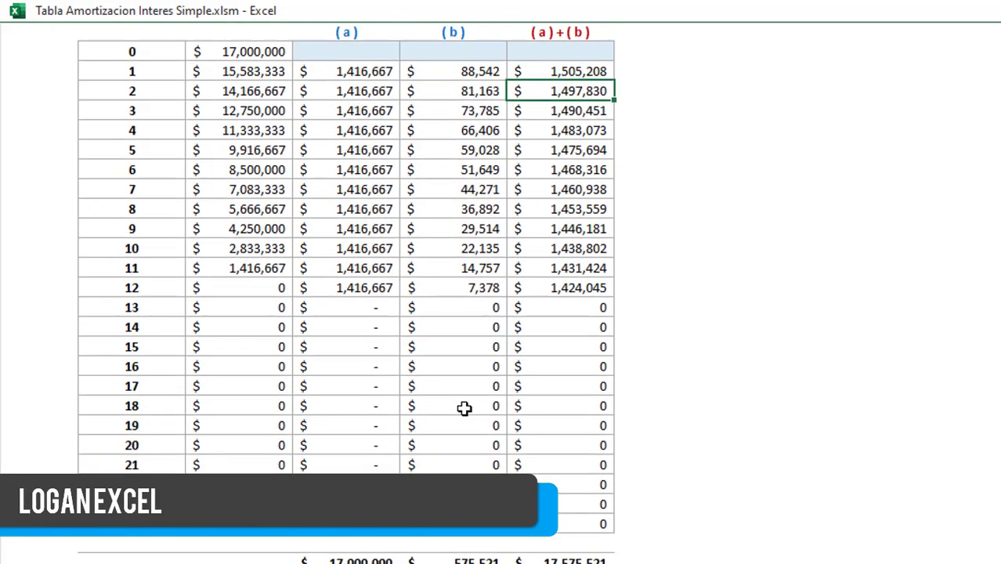
click(391, 462)
scroll(391, 462, up, 2)
scroll(391, 462, up, 4)
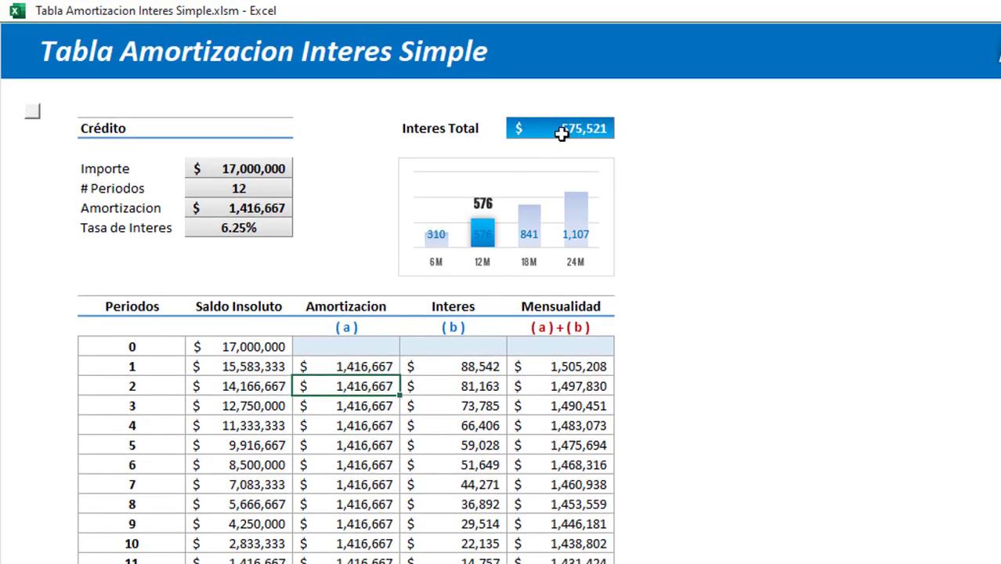
click(561, 131)
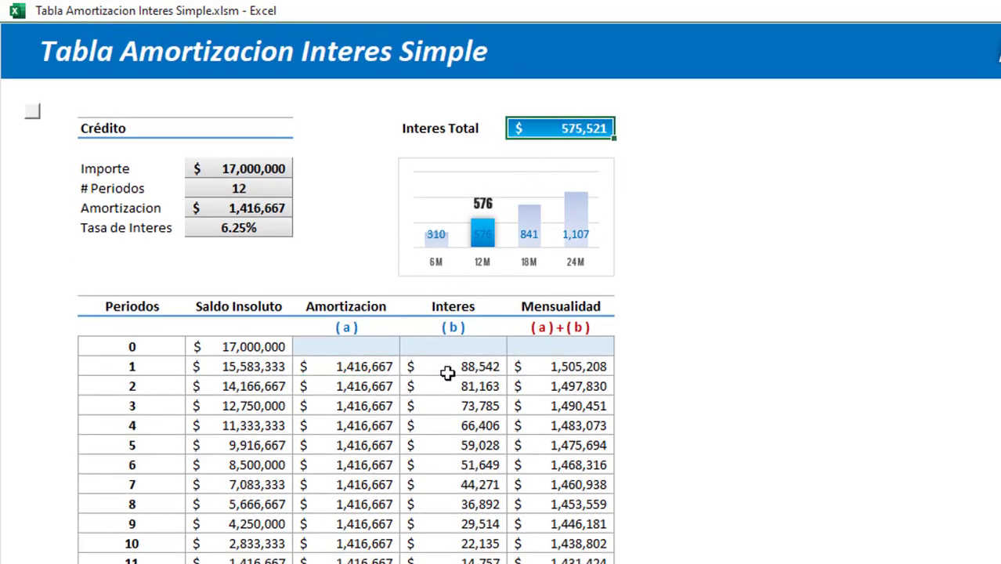
scroll(448, 373, down, 4)
scroll(454, 454, down, 2)
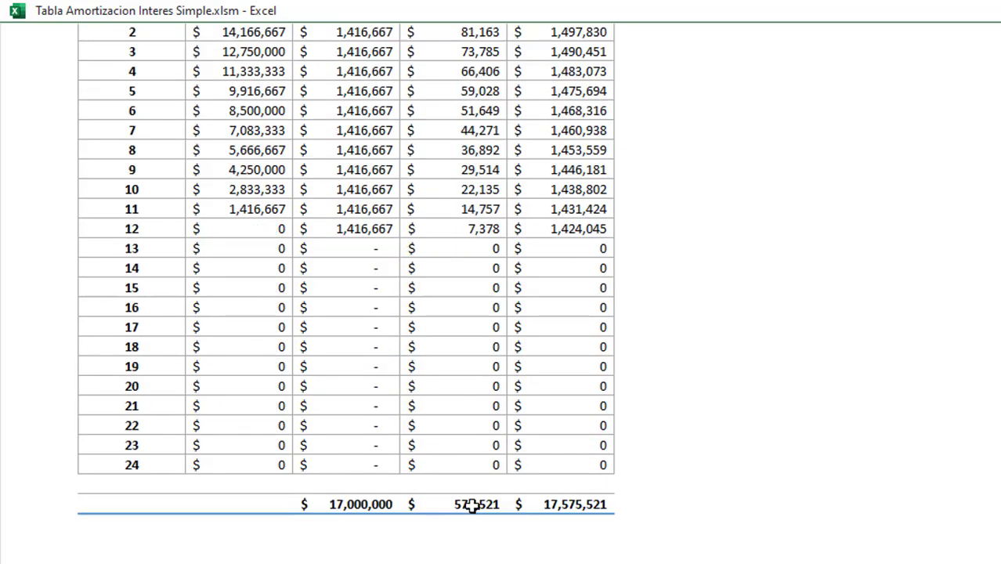
scroll(401, 349, up, 6)
click(340, 205)
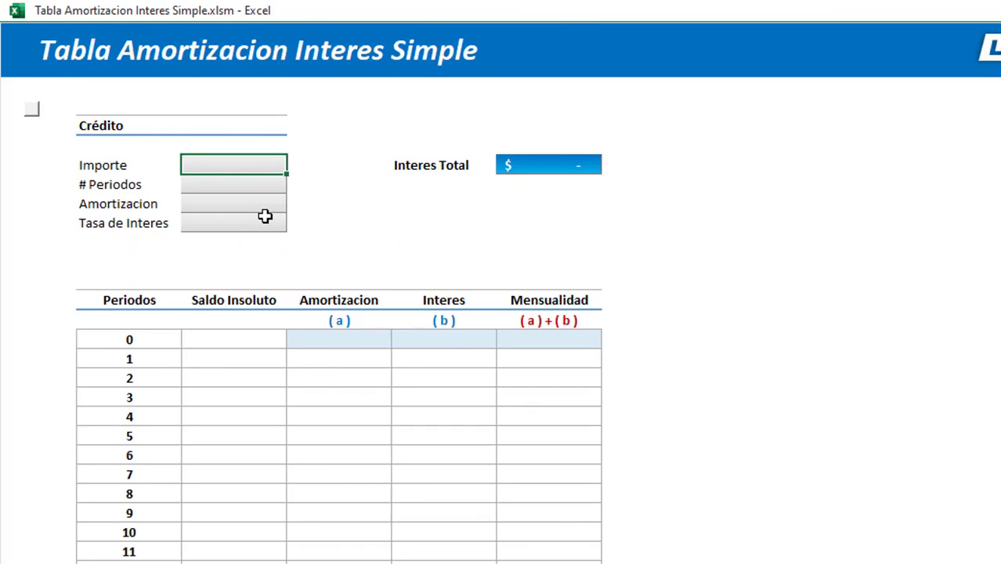
Step: Point out the empty Crédito inputs: Importe, # Periodos, Amortizacion and Tasa de Interes
click(265, 216)
click(255, 166)
click(248, 206)
click(247, 166)
click(251, 215)
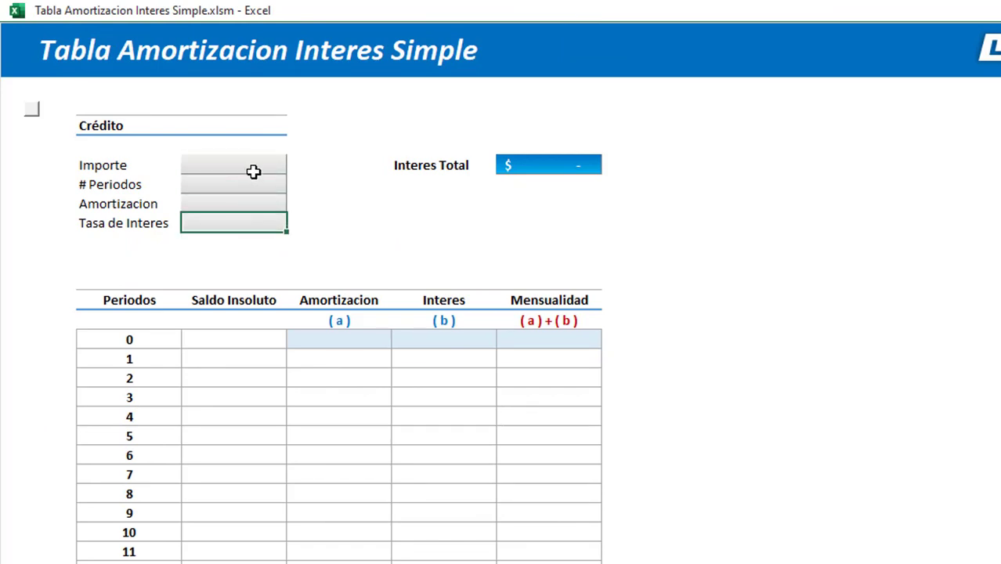
drag(252, 166, 270, 219)
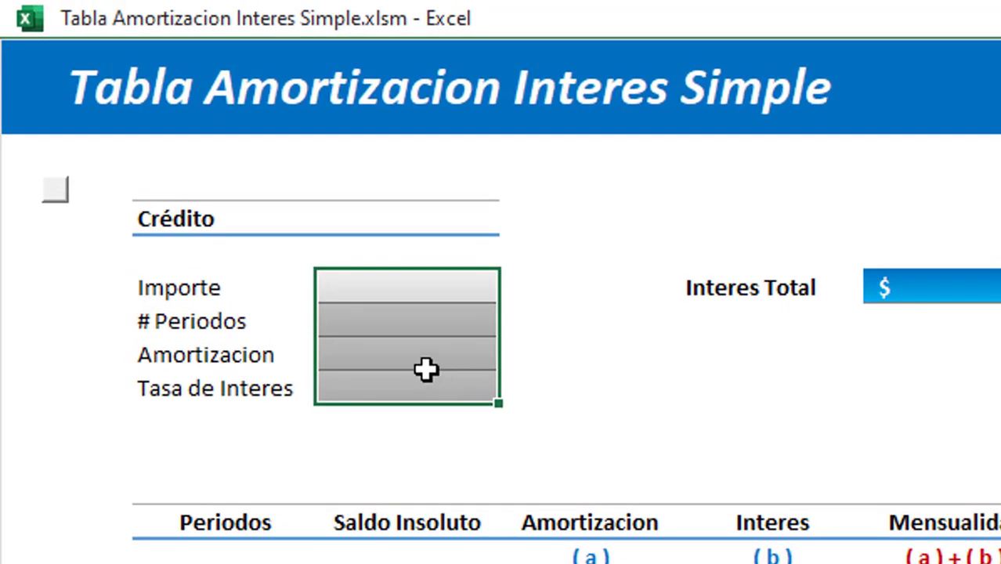
click(281, 324)
click(443, 300)
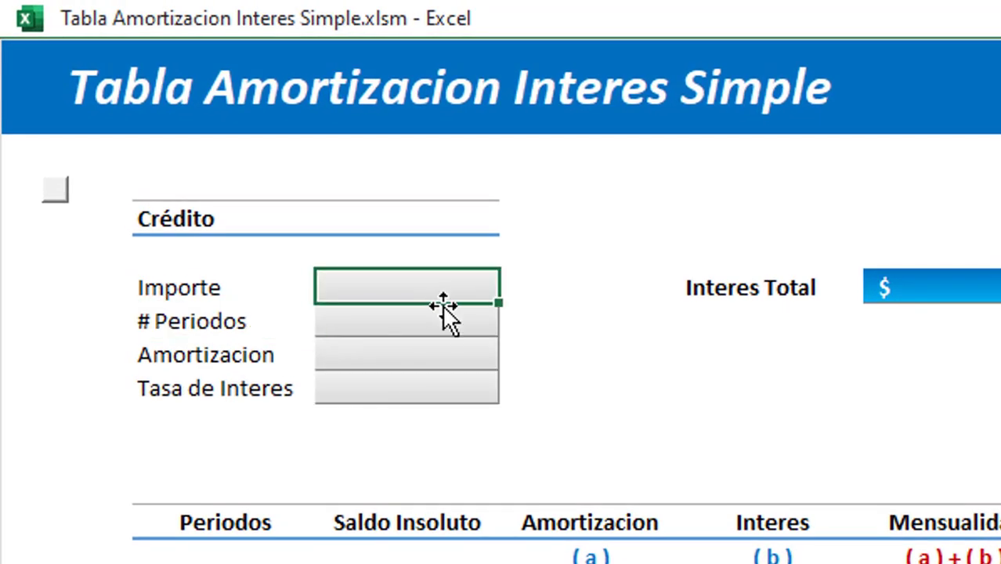
click(441, 354)
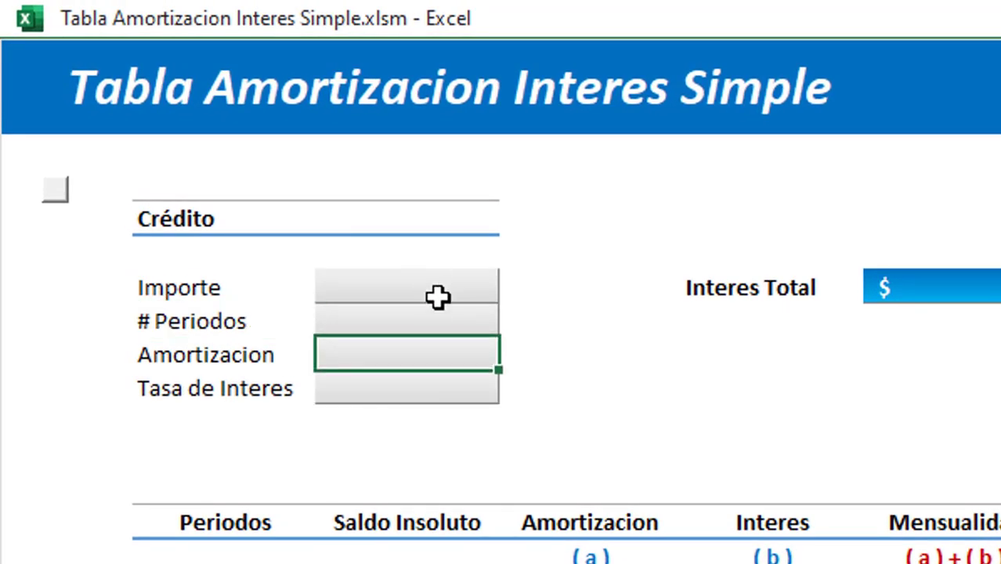
key(Up)
key(Up)
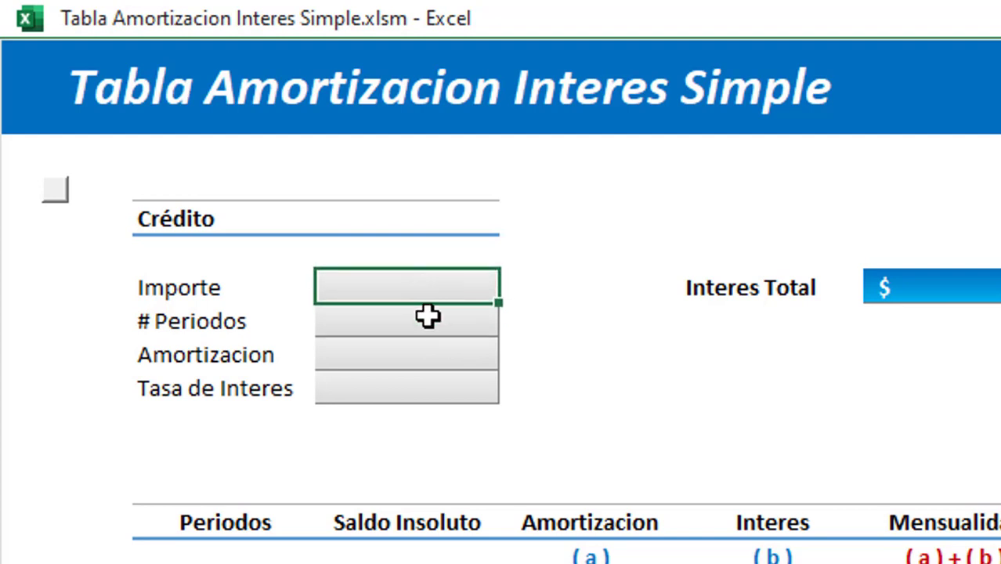
click(428, 322)
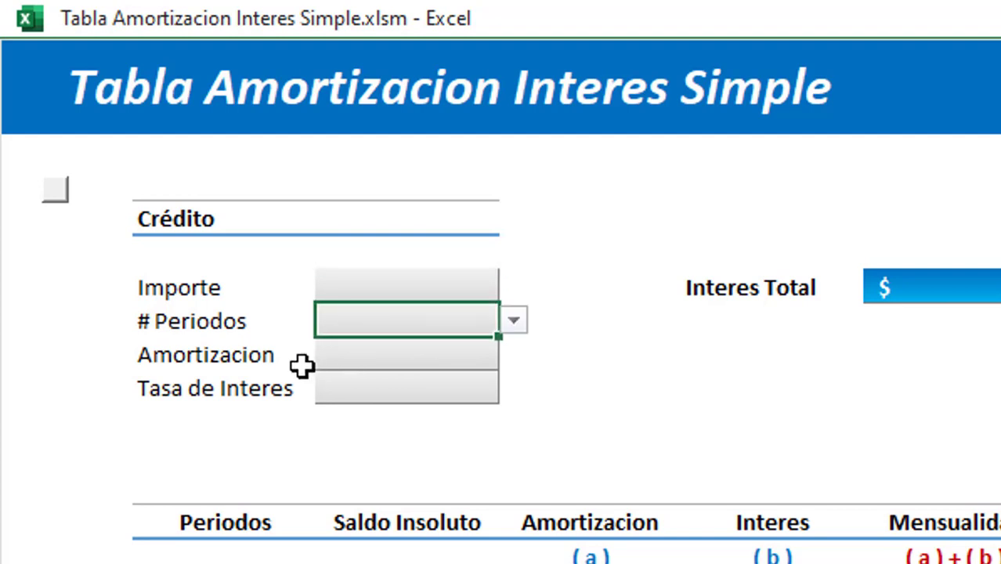
Step: Walk through the empty table's Saldo Insoluto, Amortizacion and Interes columns by period
scroll(252, 481, down, 1)
scroll(252, 480, down, 2)
click(252, 480)
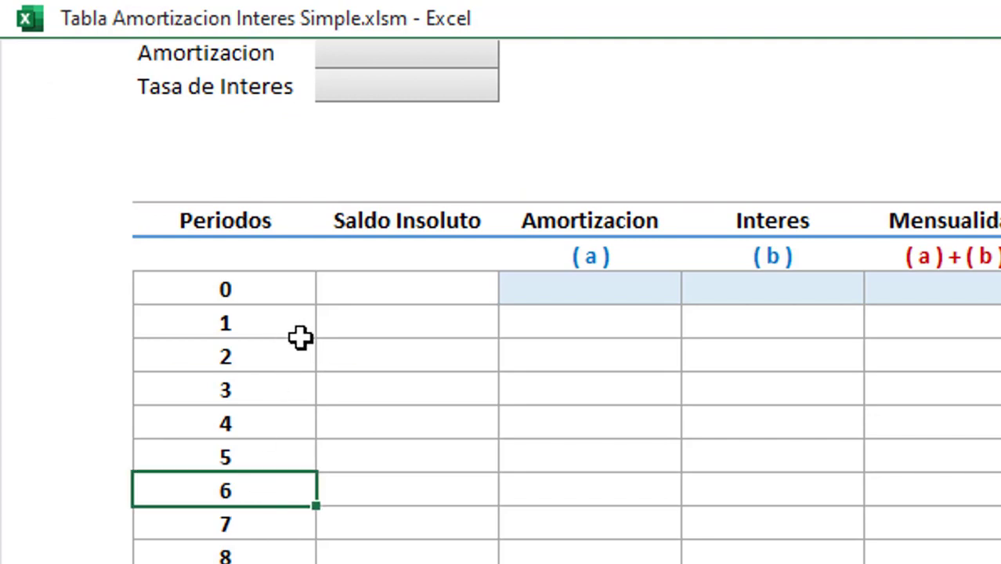
mouse_move(299, 332)
mouse_down()
mouse_move(596, 558)
mouse_move(995, 561)
mouse_up()
scroll(563, 313, up, 5)
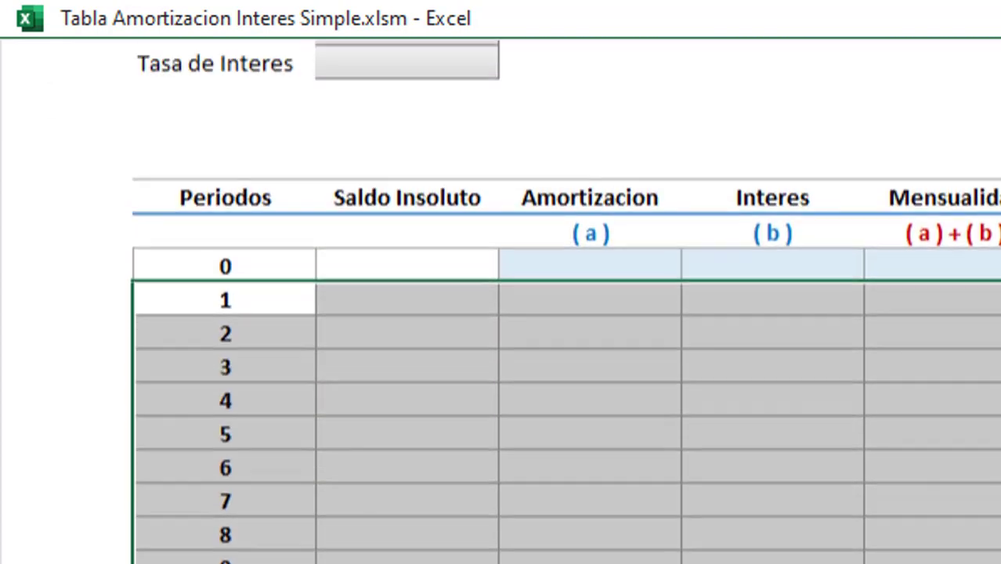
click(407, 354)
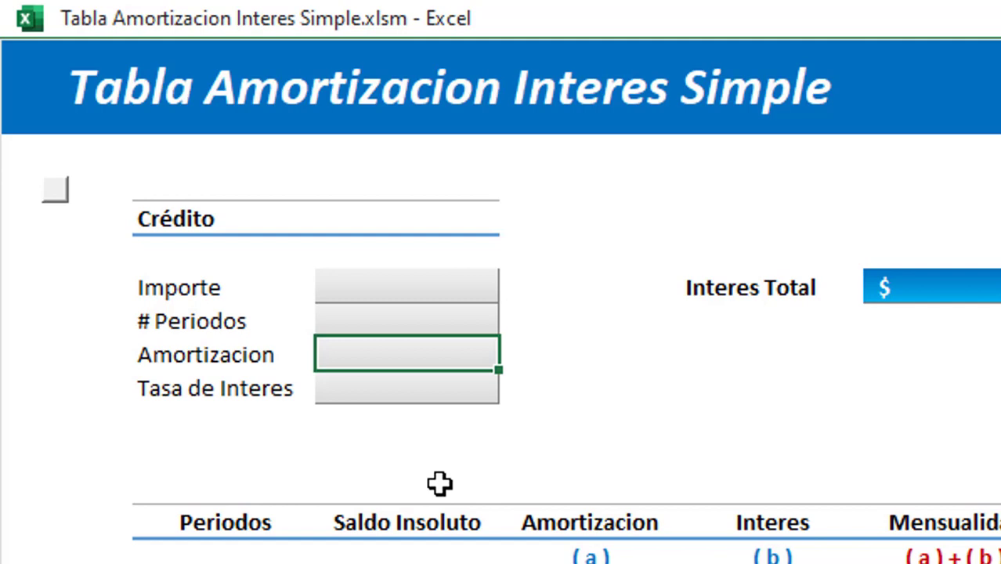
scroll(532, 548, down, 1)
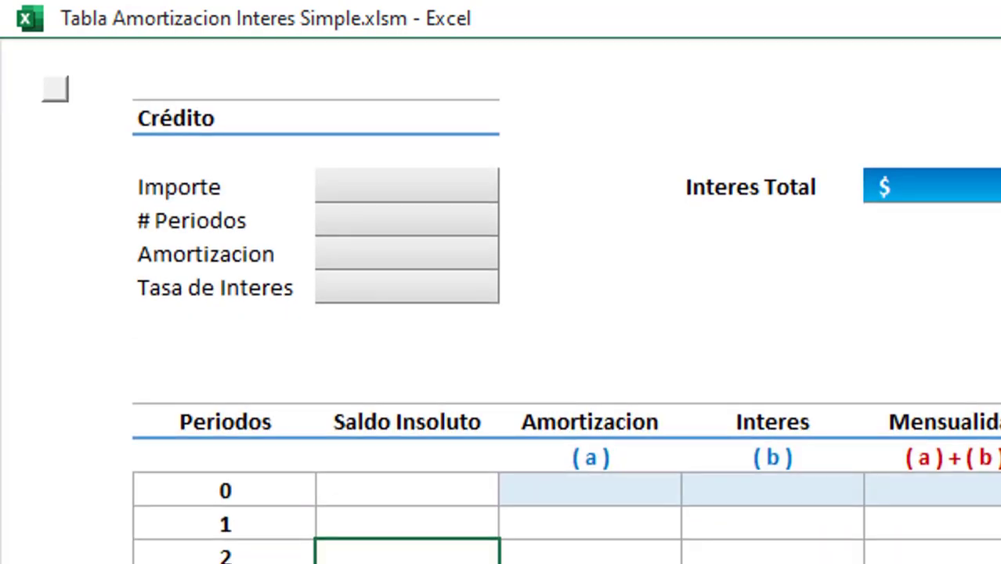
click(532, 558)
scroll(379, 542, up, 1)
click(400, 392)
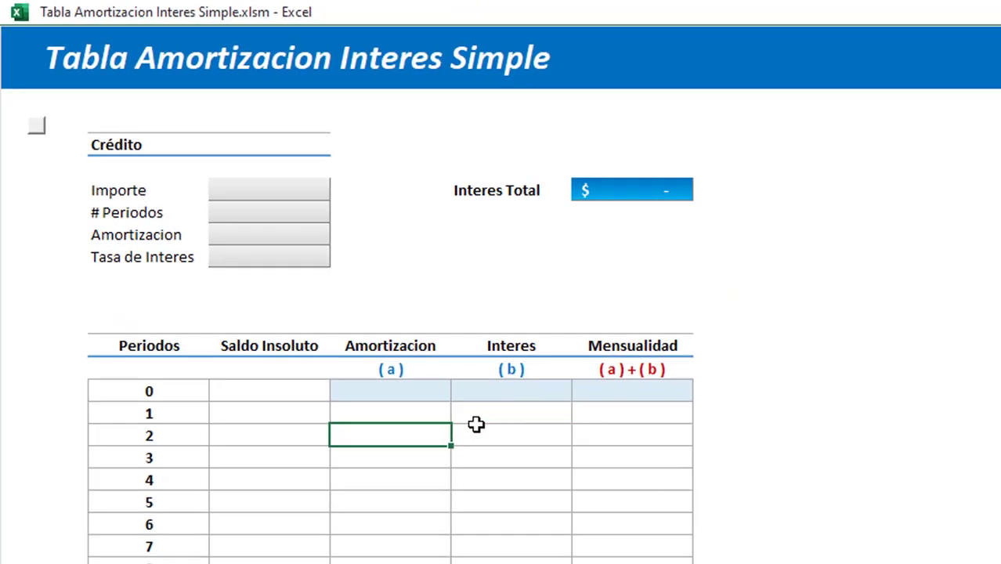
click(444, 389)
click(462, 415)
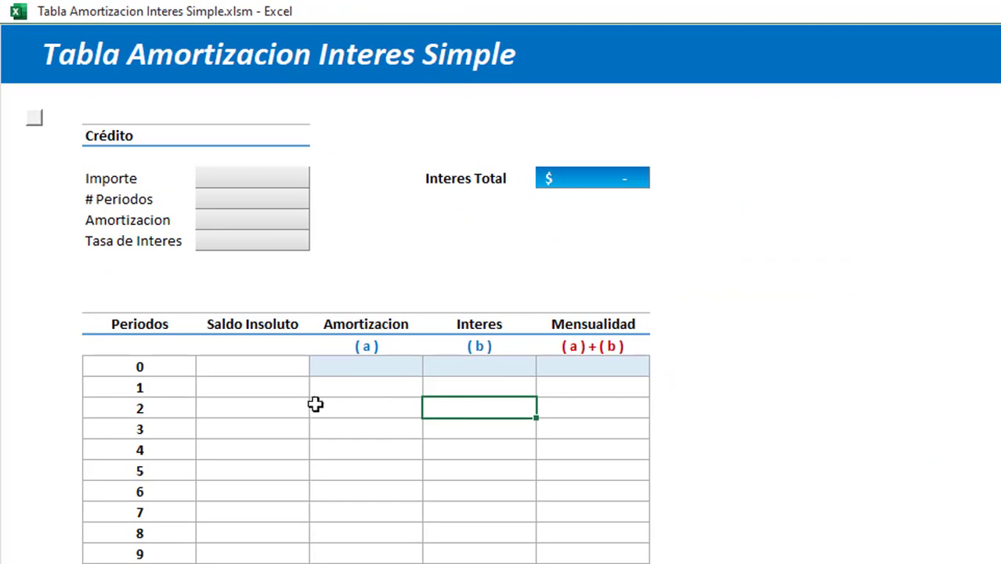
click(298, 390)
click(488, 387)
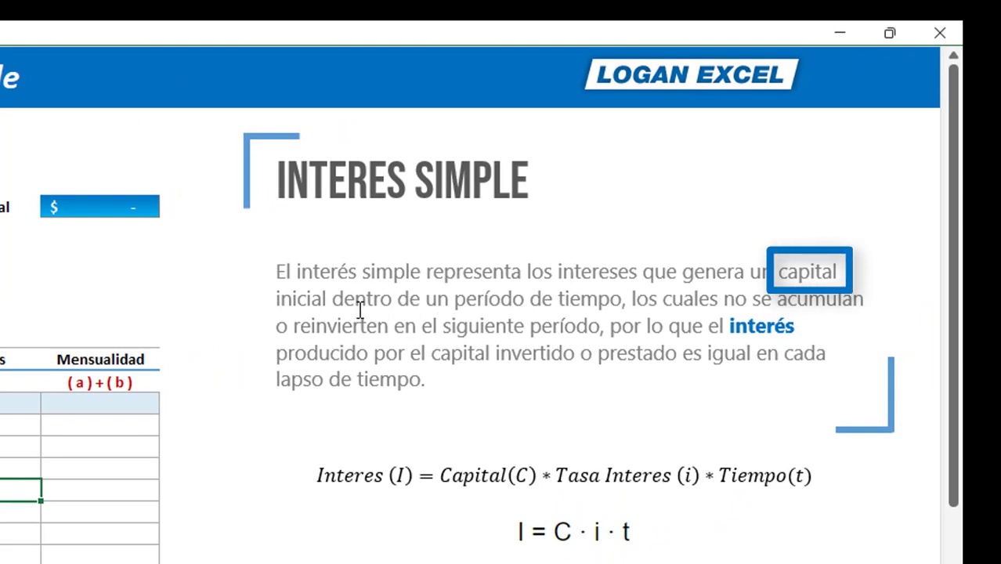
click(467, 327)
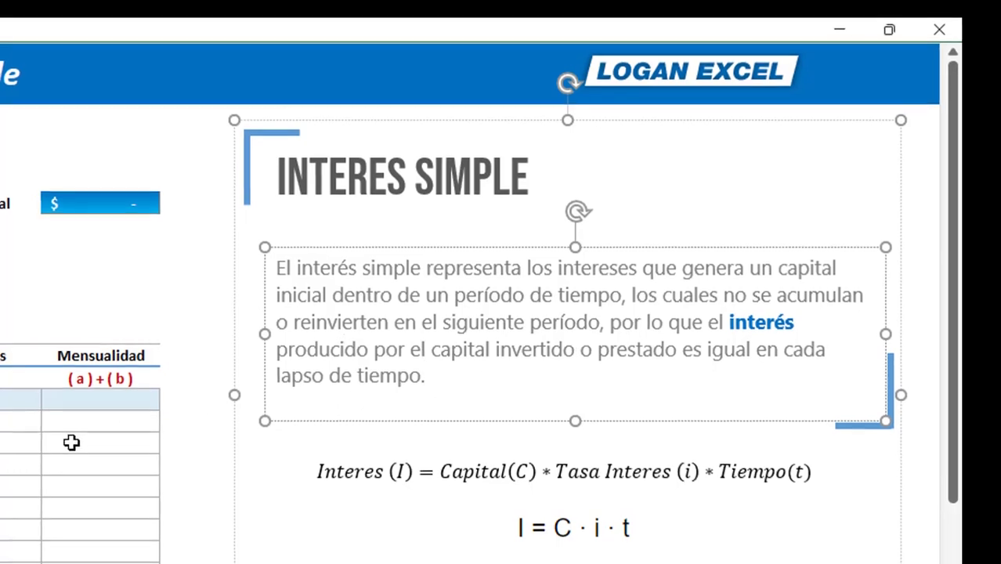
click(71, 442)
scroll(119, 397, down, 2)
click(274, 384)
click(339, 404)
click(409, 372)
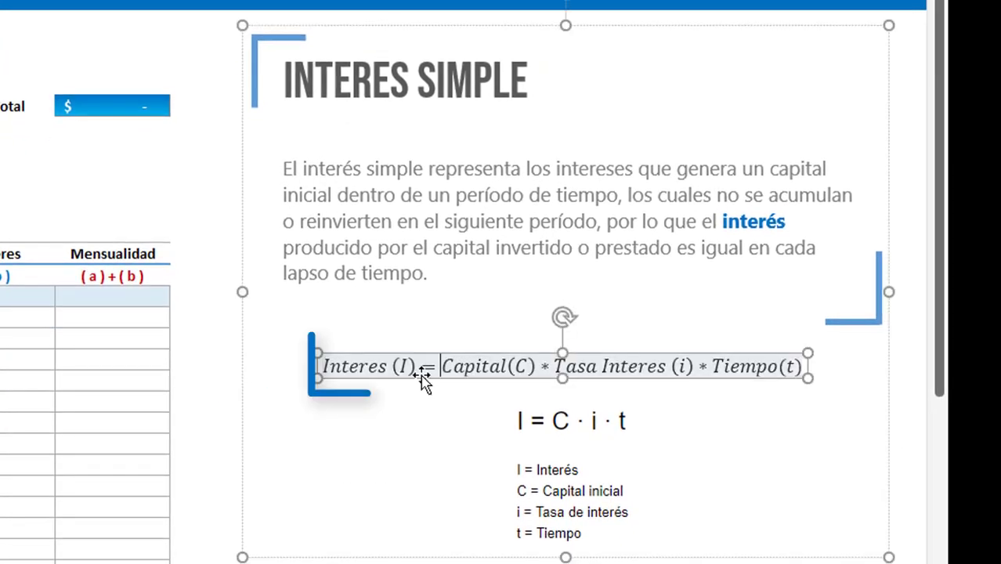
click(213, 396)
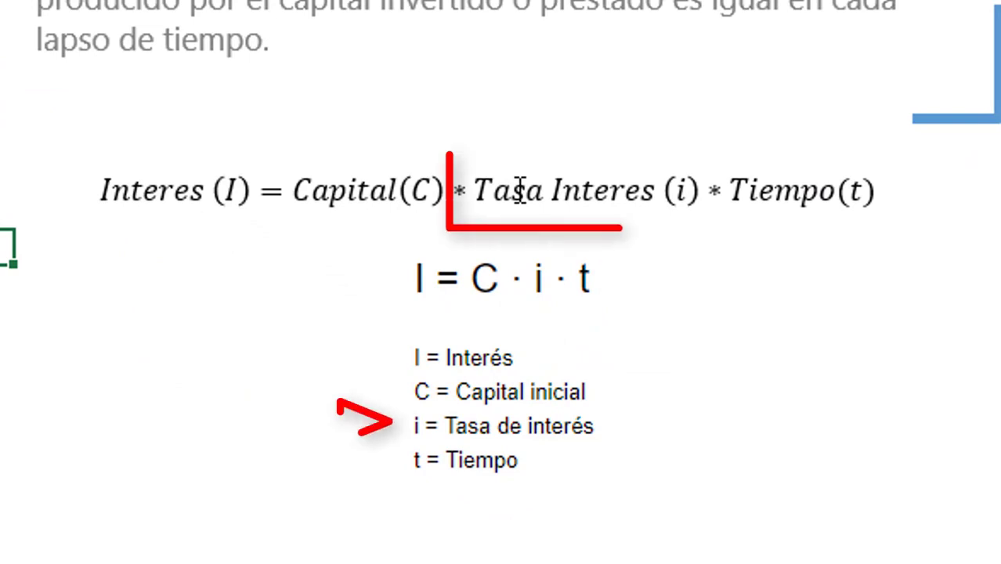
click(519, 191)
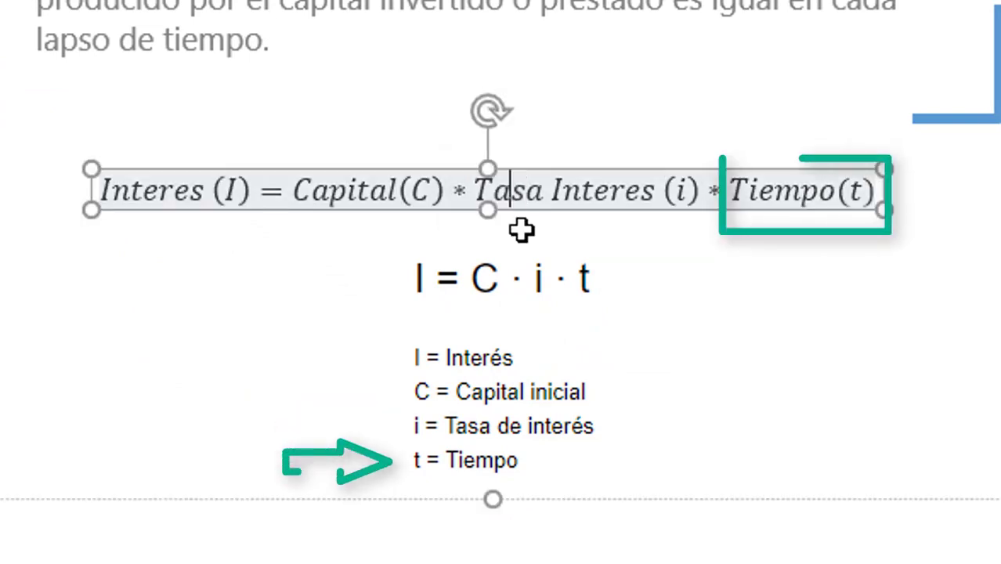
click(536, 325)
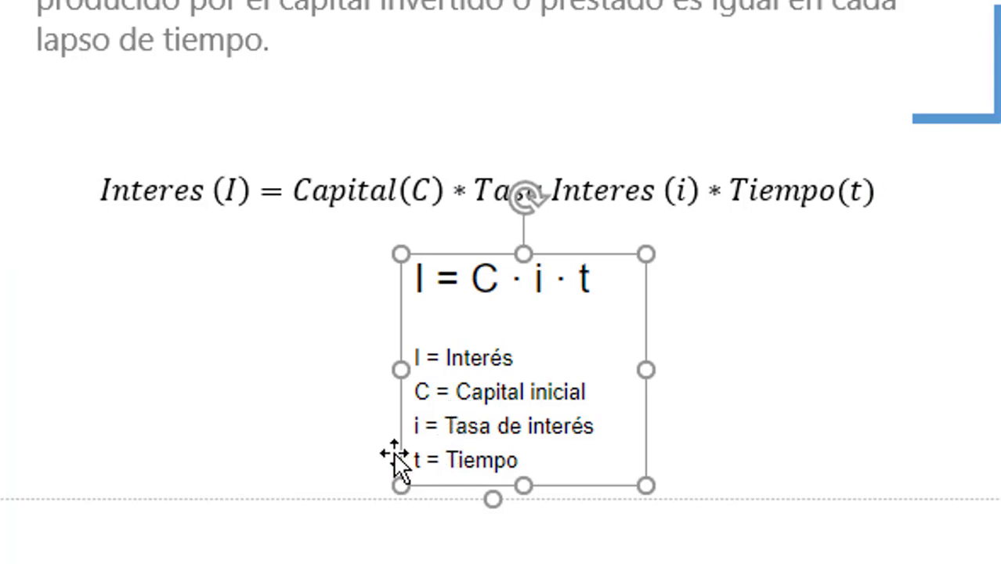
click(431, 313)
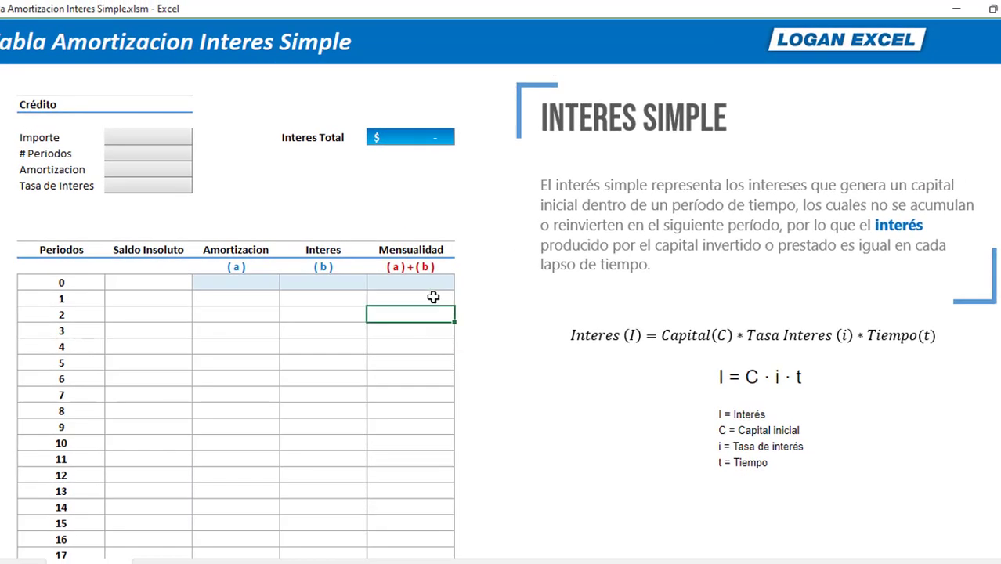
Step: Select Importe cell C6 in the Crédito section for the 17,000,000 loan amount
click(462, 202)
click(385, 202)
click(330, 188)
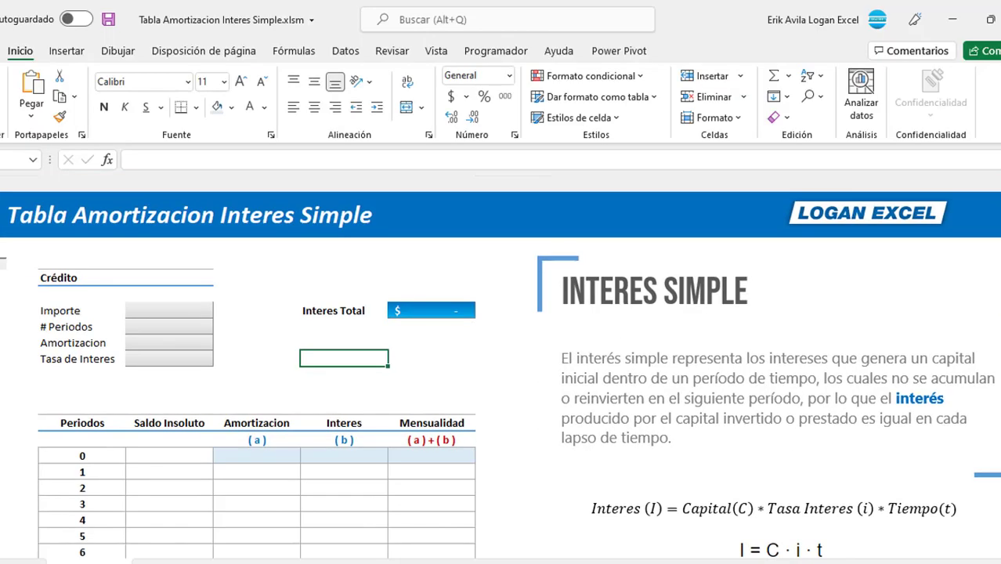
click(147, 309)
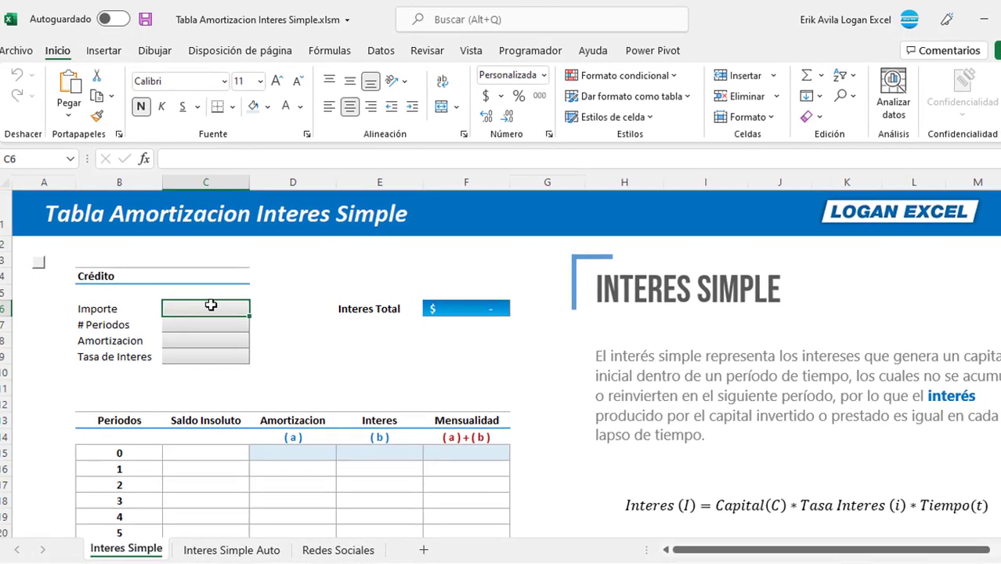
scroll(211, 305, down, 1)
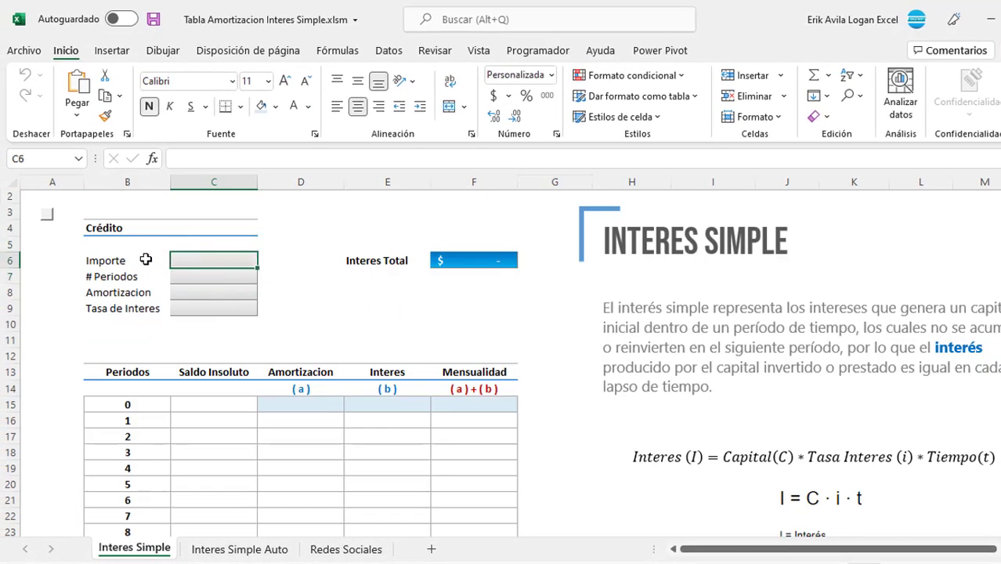
scroll(146, 259, up, 1)
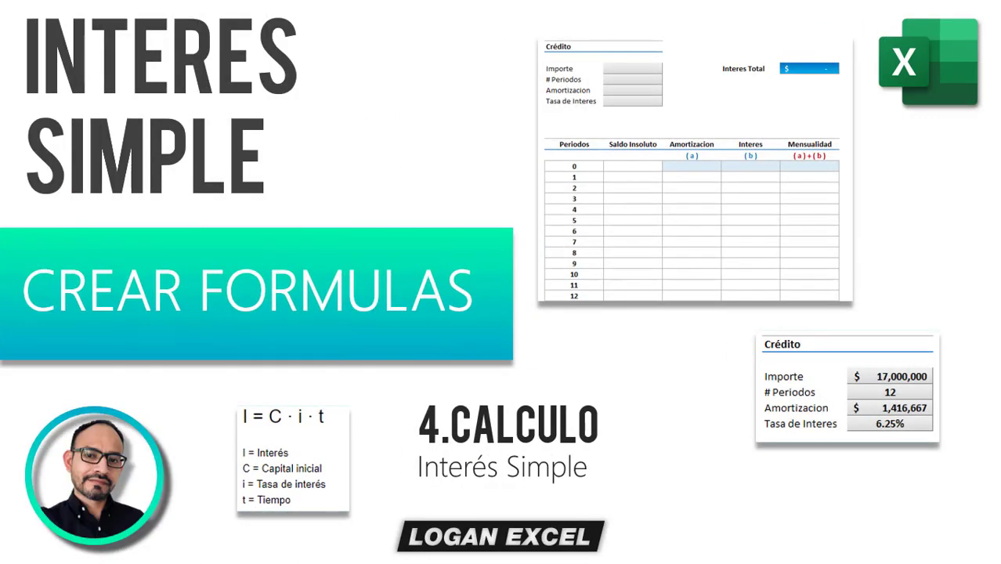
Step: Set the # Periodos cell C7 to 24 periods
scroll(110, 373, down, 1)
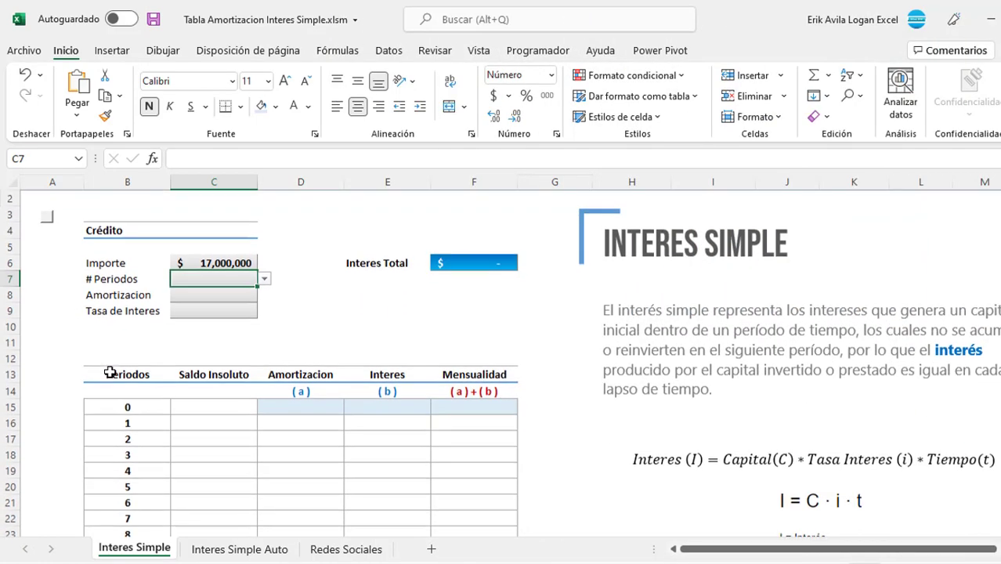
scroll(83, 348, down, 2)
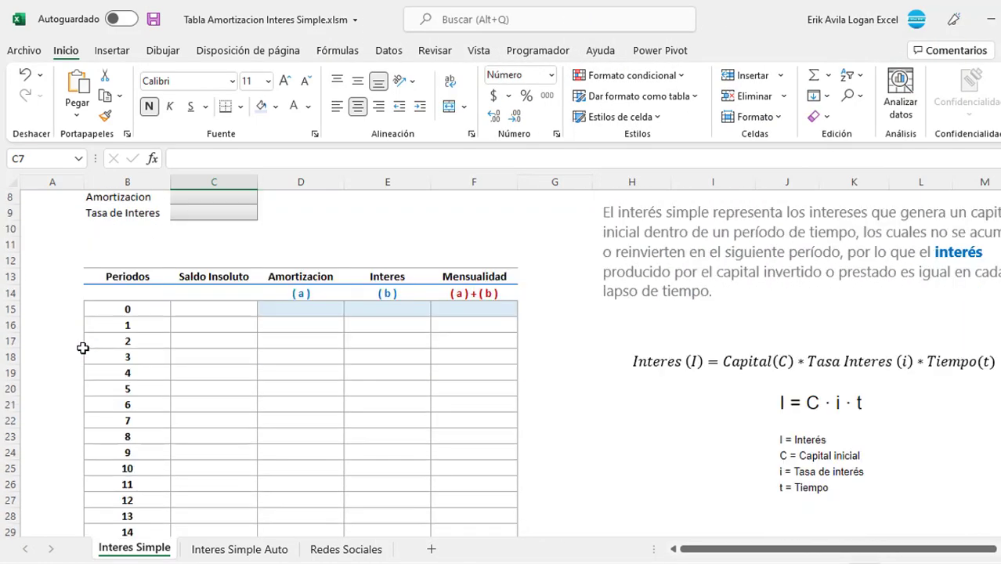
scroll(83, 348, down, 4)
scroll(83, 347, down, 1)
click(156, 449)
scroll(157, 383, up, 2)
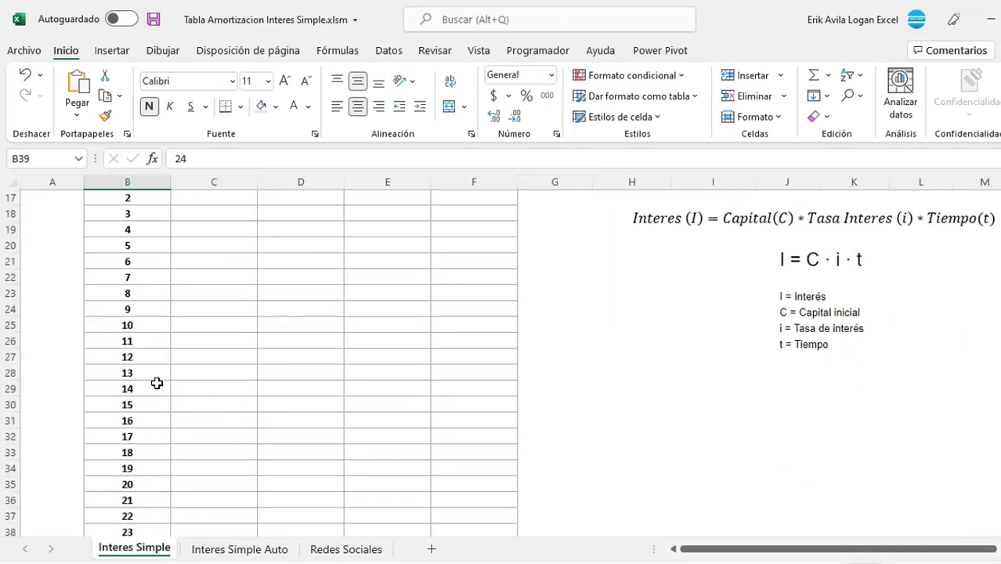
scroll(157, 380, up, 5)
click(201, 282)
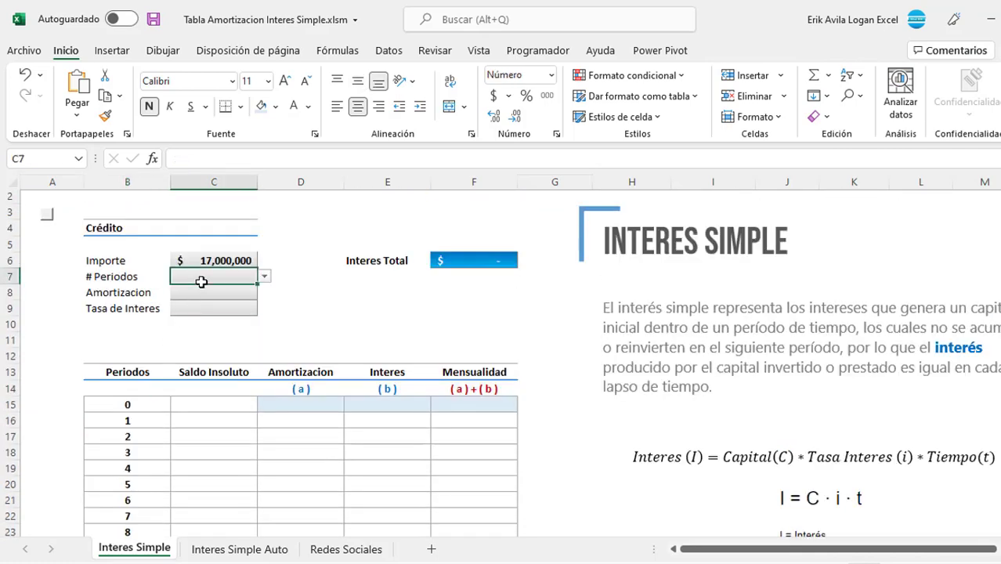
text(24)
key(ctrl+Return)
Step: Enter =+C6/C7 in C8 so Amortizacion shows $708,333
click(196, 300)
scroll(196, 297, up, 1)
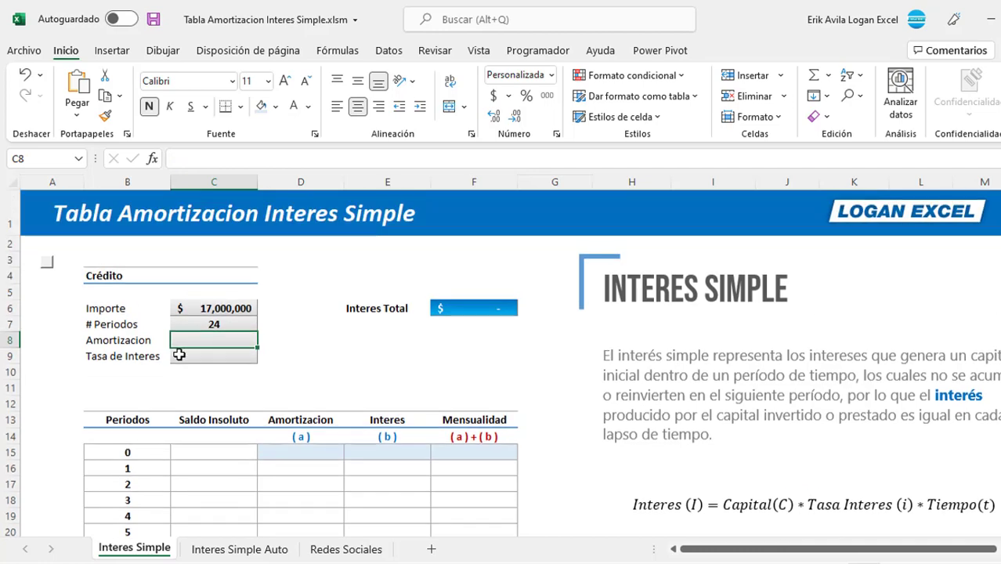
scroll(180, 355, down, 1)
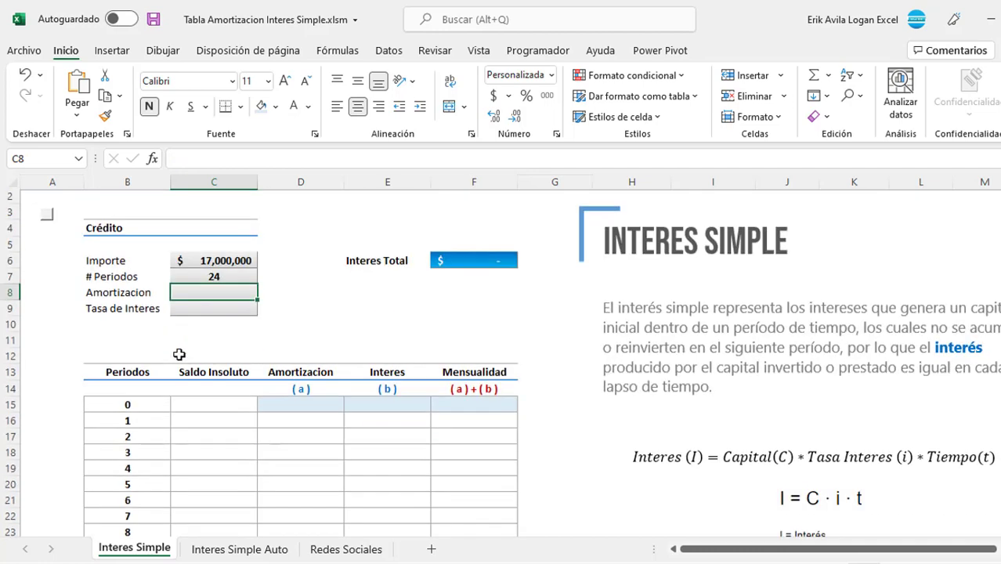
text(+)
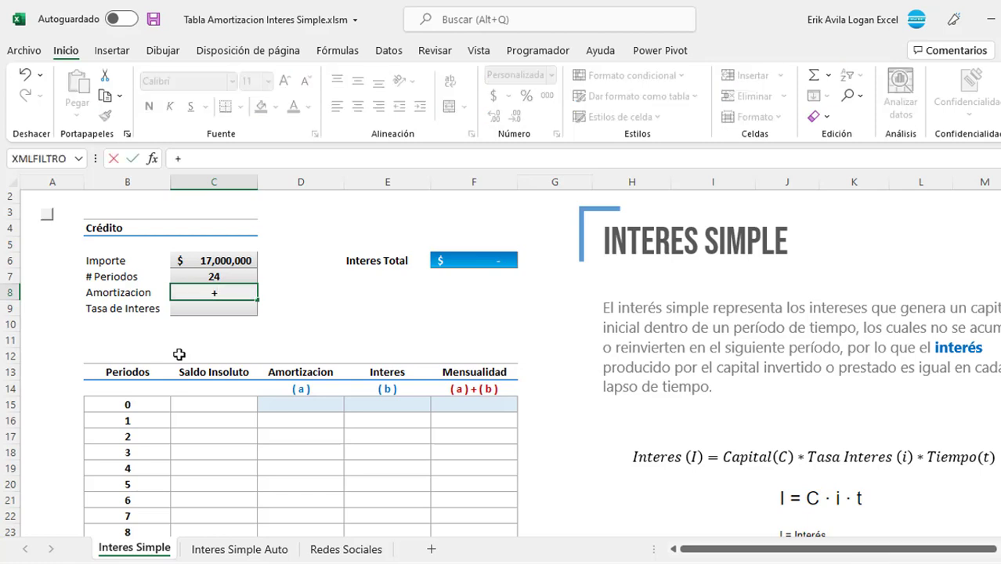
key(Up)
key(Up)
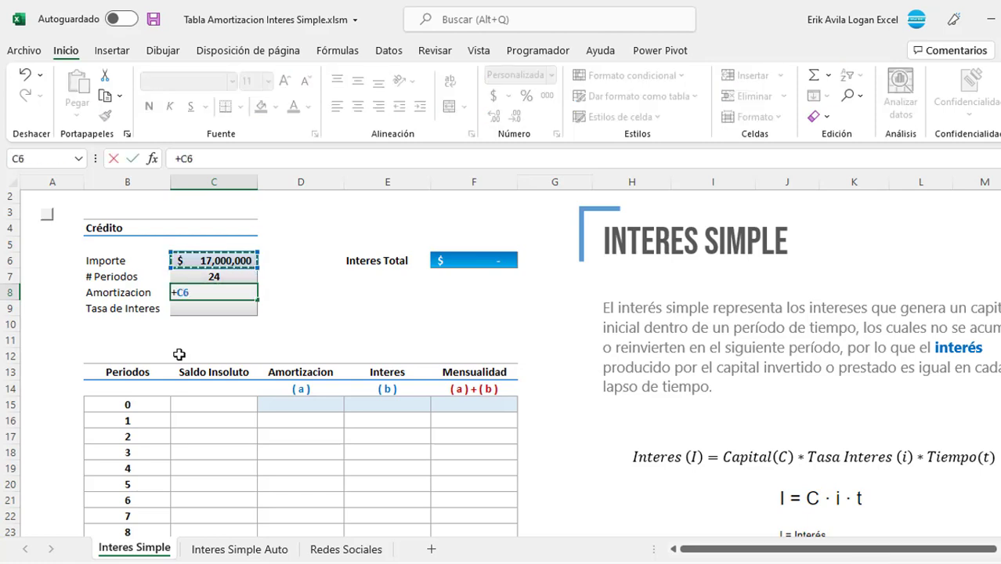
text(/)
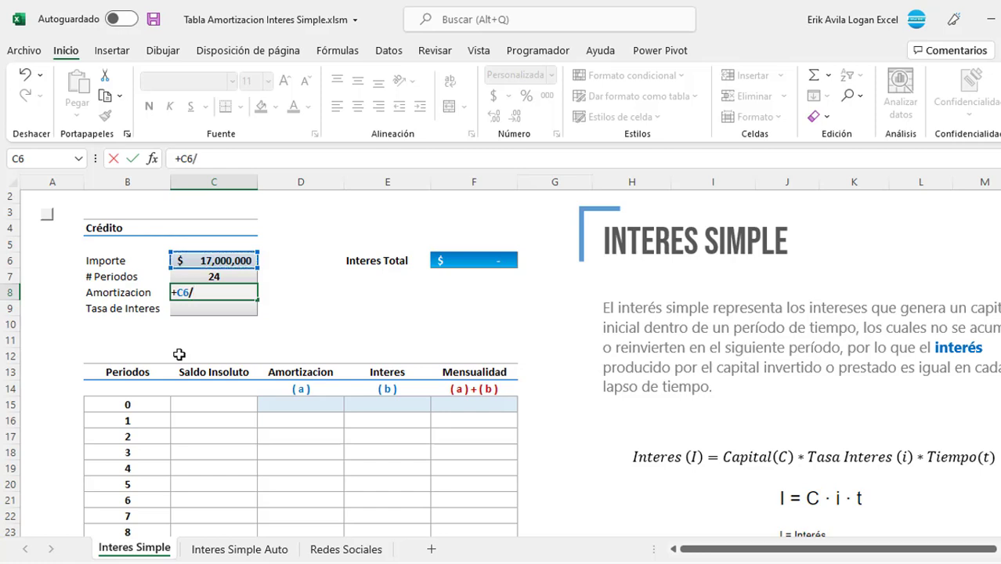
key(Up)
key(Return)
key(Up)
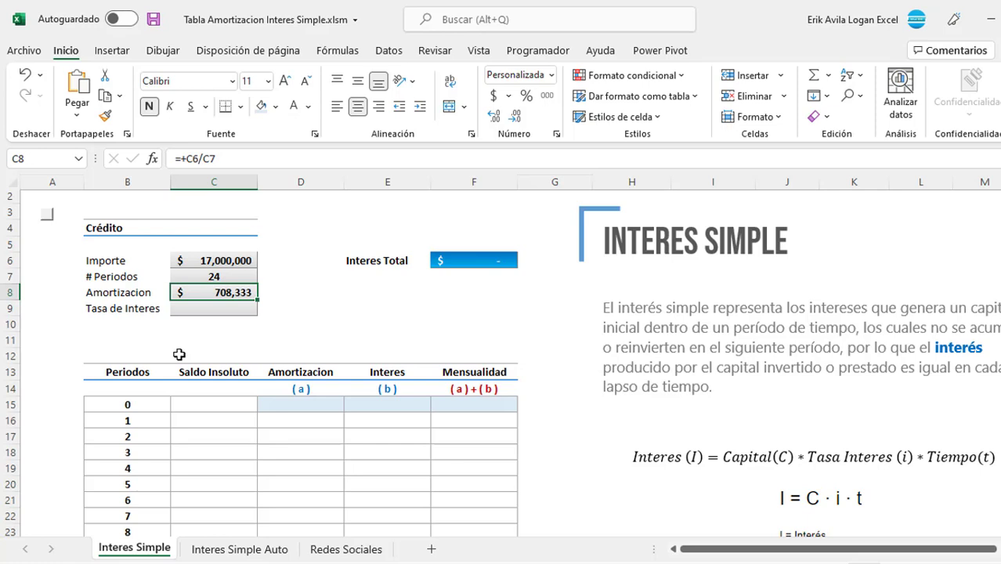
key(Down)
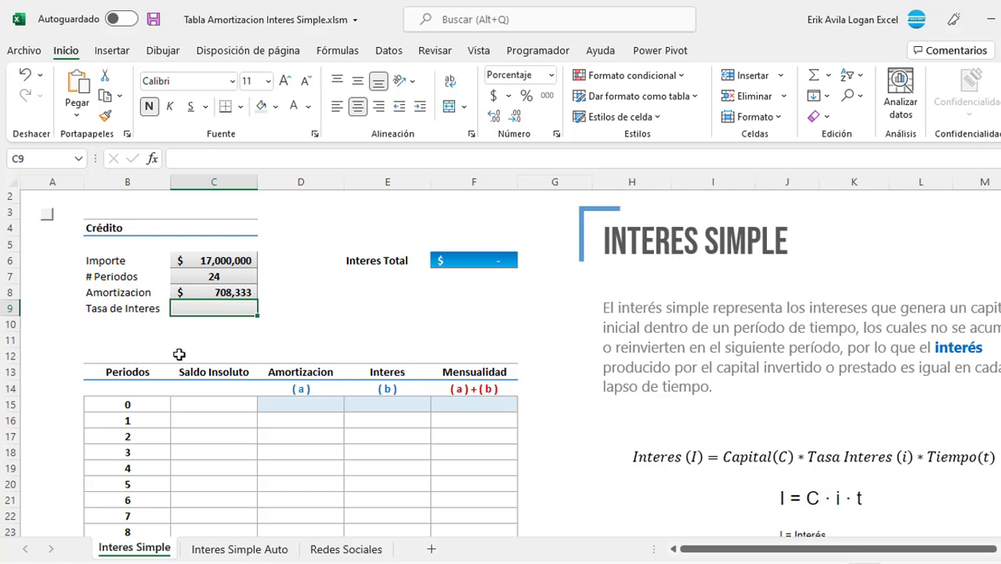
Step: Enter 6.25 in Tasa de Interes cell C9 so it reads 6.25%
text(6.2)
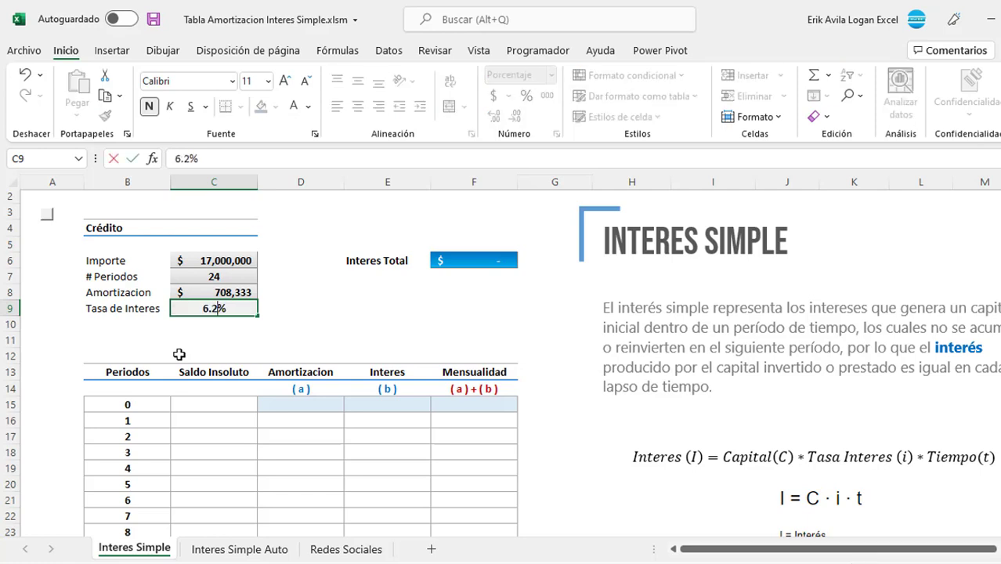
text(5)
key(Return)
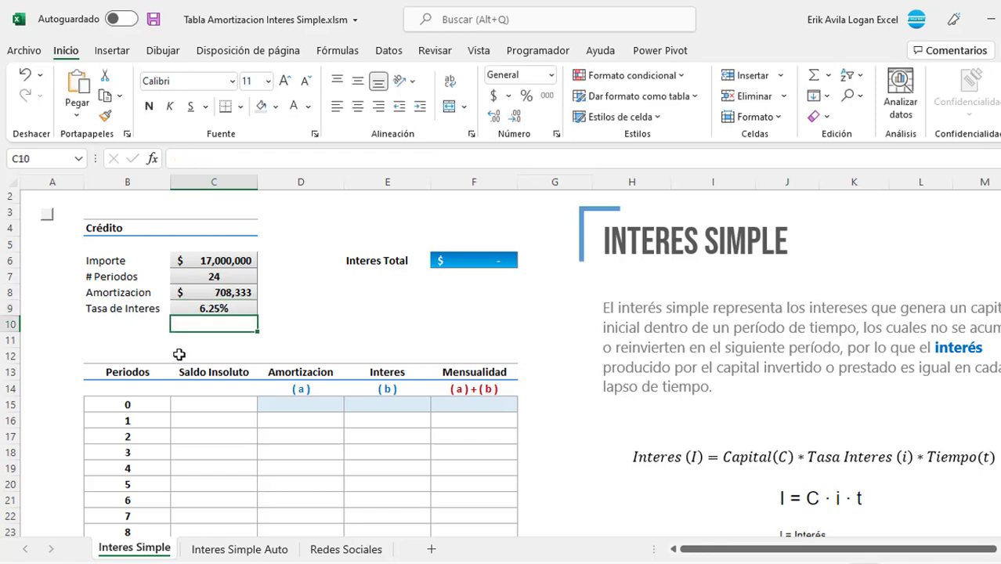
key(Up)
key(Left)
key(Right)
key(Down)
key(Up)
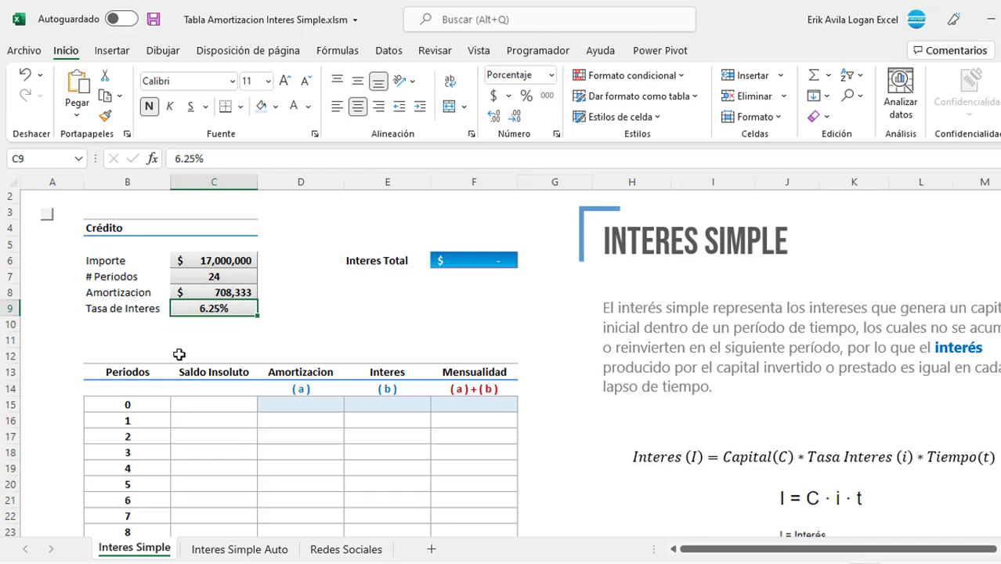
Step: Locate the period 0 Saldo Insoluto cell in the payment schedule
scroll(236, 440, down, 2)
click(250, 368)
click(230, 314)
scroll(229, 314, down, 3)
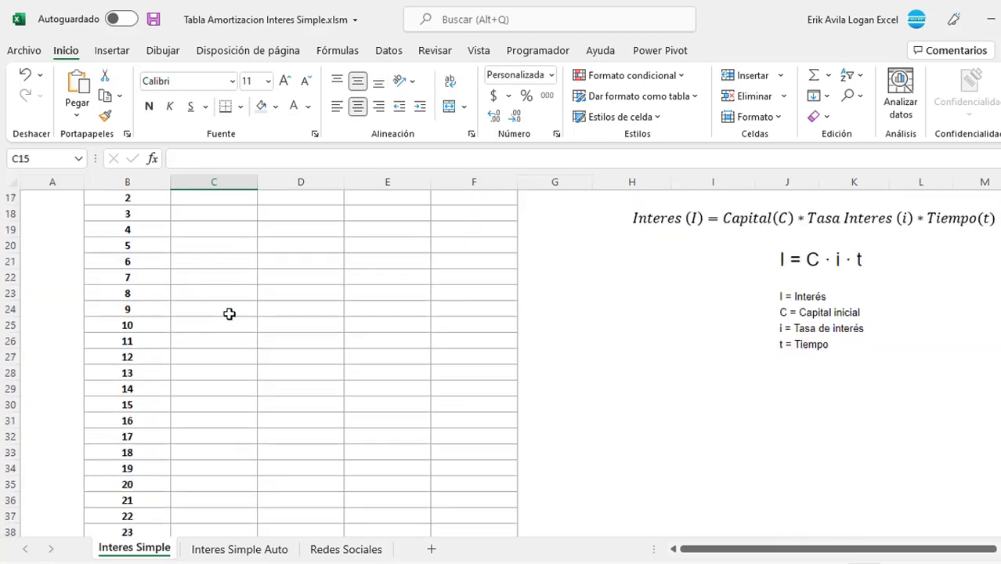
scroll(229, 313, up, 4)
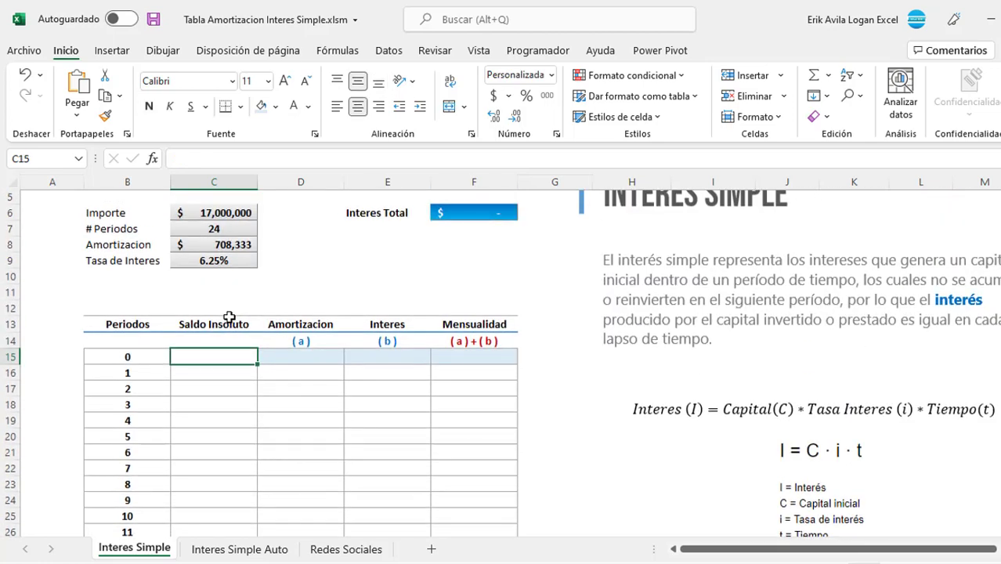
scroll(229, 317, up, 2)
scroll(237, 315, down, 2)
scroll(717, 407, down, 1)
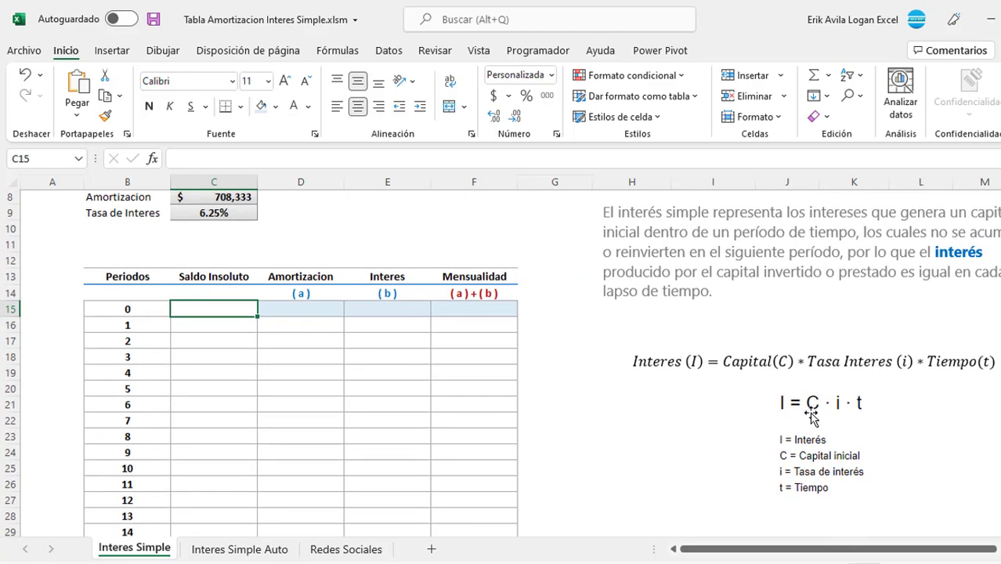
click(240, 362)
click(213, 309)
Step: Set the period 0 balance C15 to =+C6, giving $17,000,000
scroll(229, 328, up, 2)
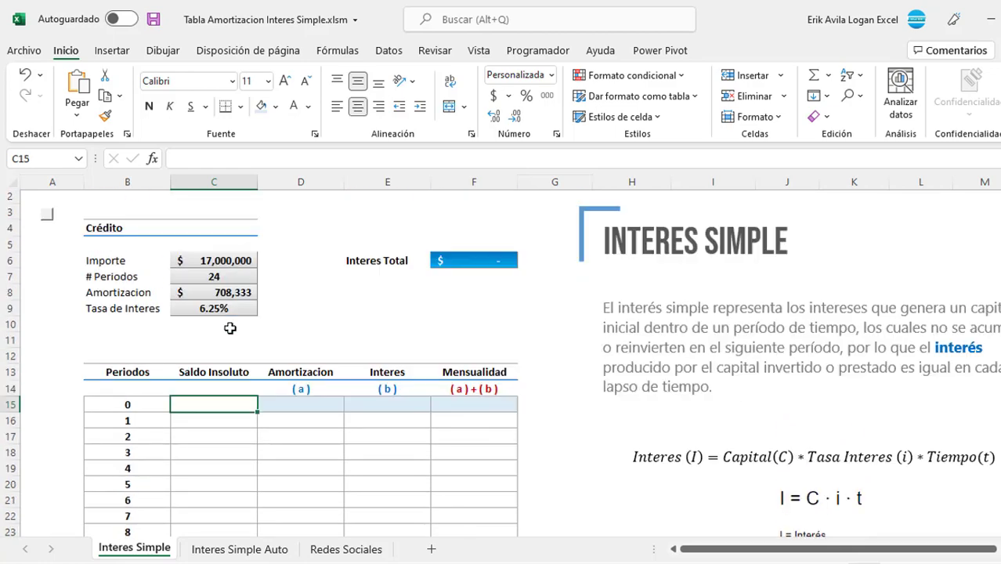
text(+)
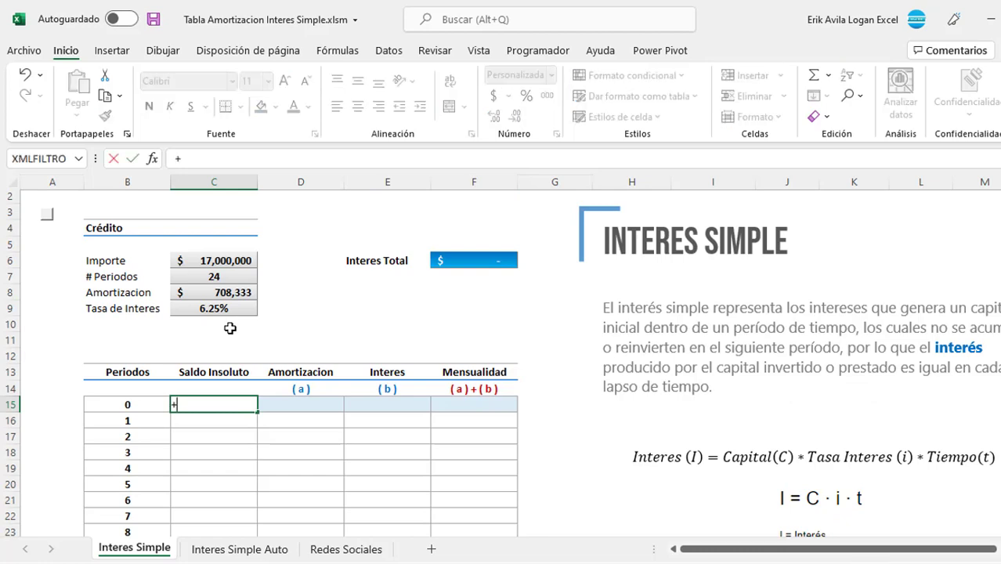
click(228, 261)
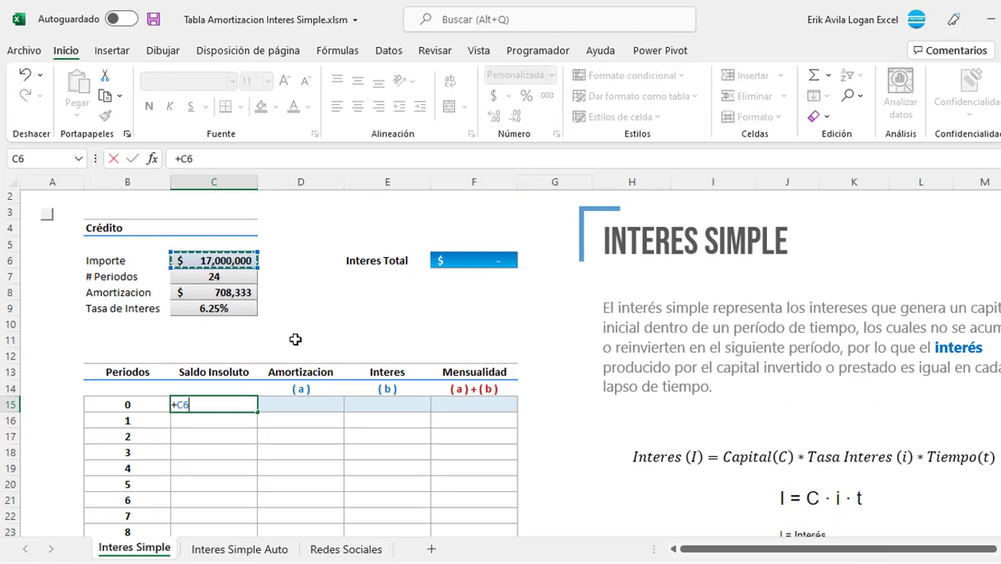
key(Return)
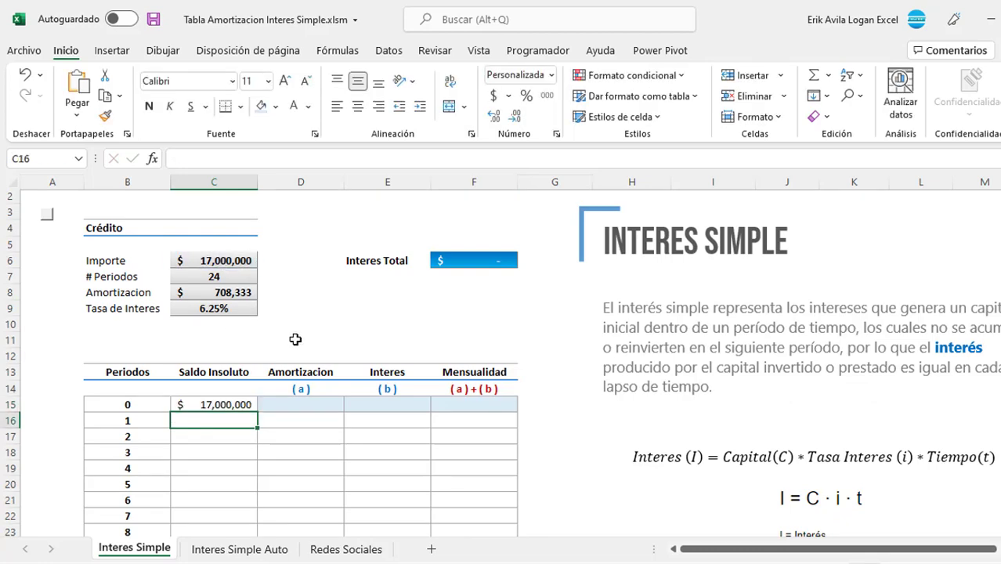
Step: Enter =+C15-D16 as period 1's Saldo Insoluto in C16
scroll(296, 339, down, 1)
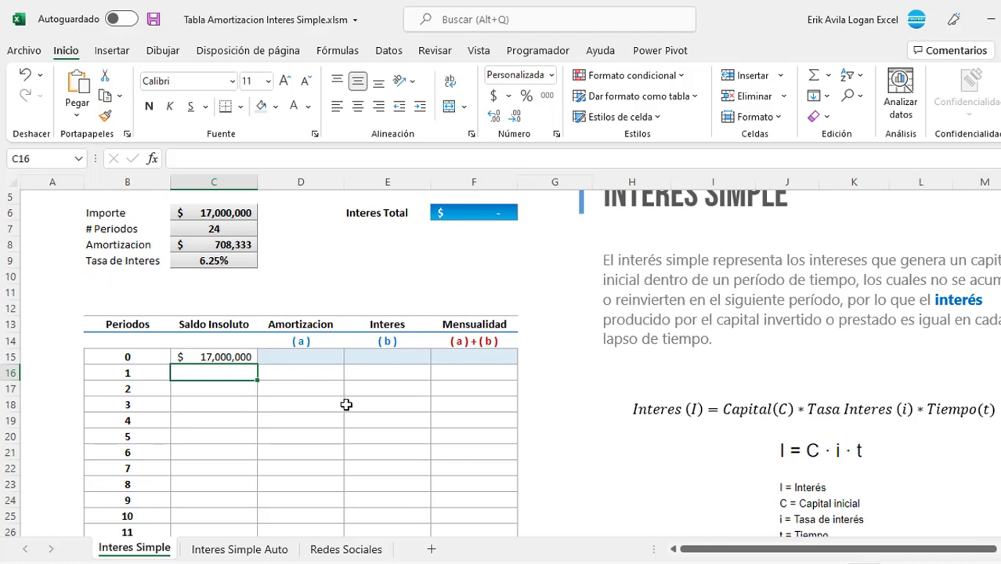
text(+)
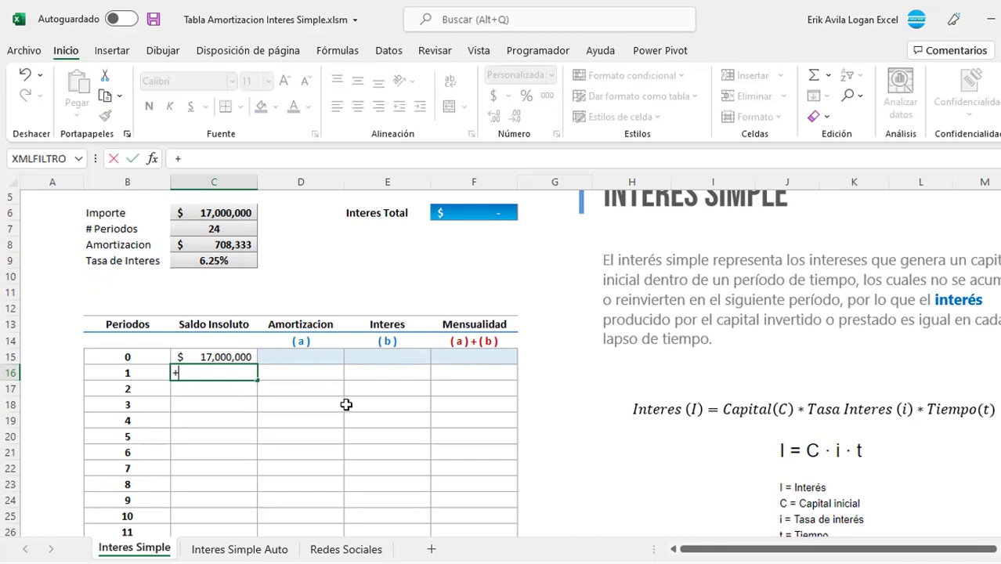
key(Up)
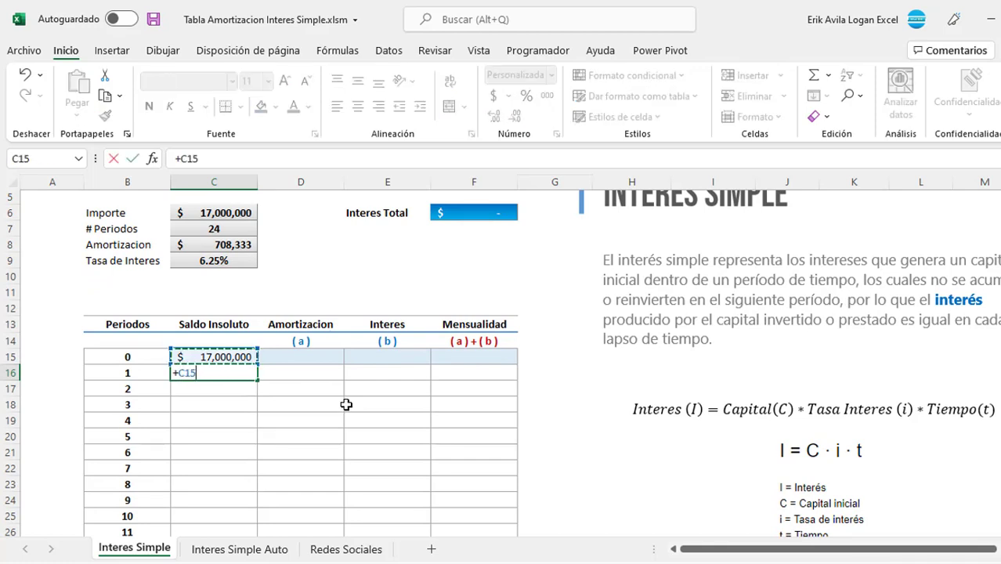
text(-)
key(Right)
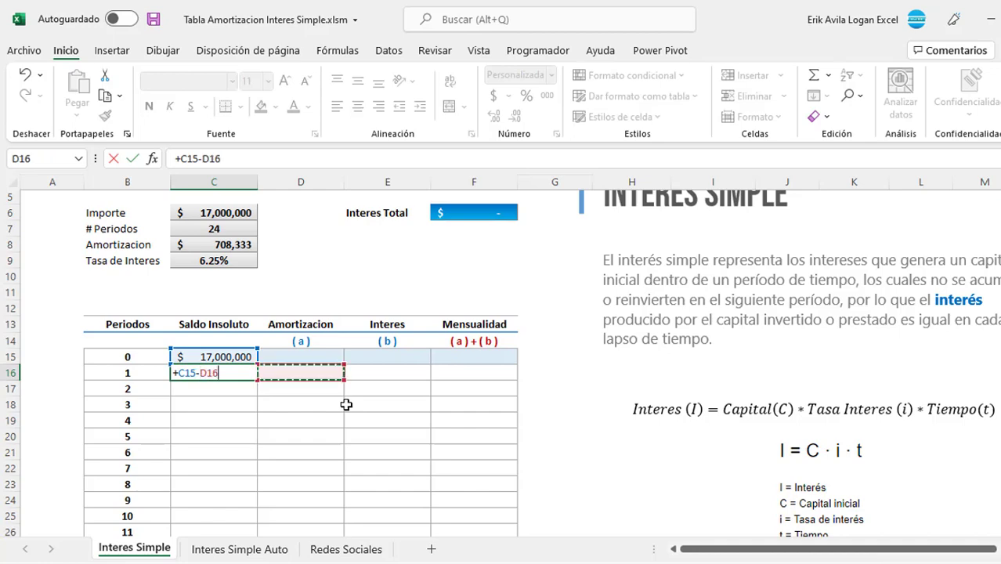
key(Return)
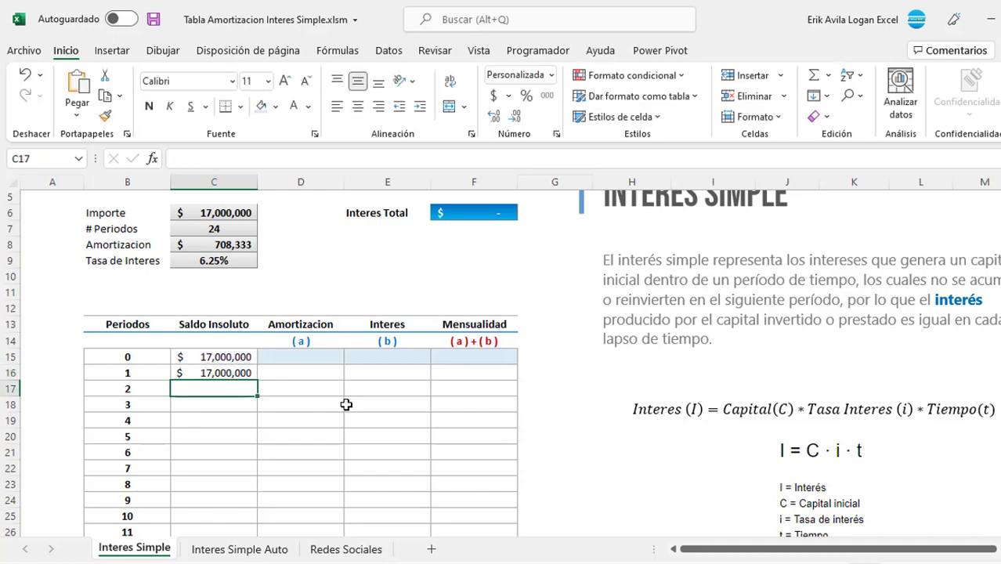
key(Up)
key(Right)
scroll(345, 404, down, 1)
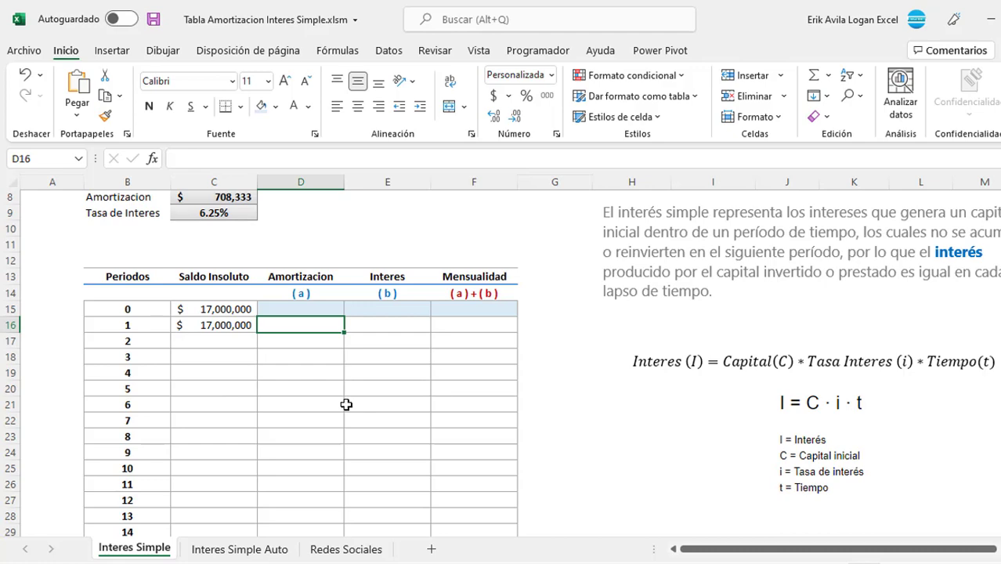
scroll(296, 323, up, 2)
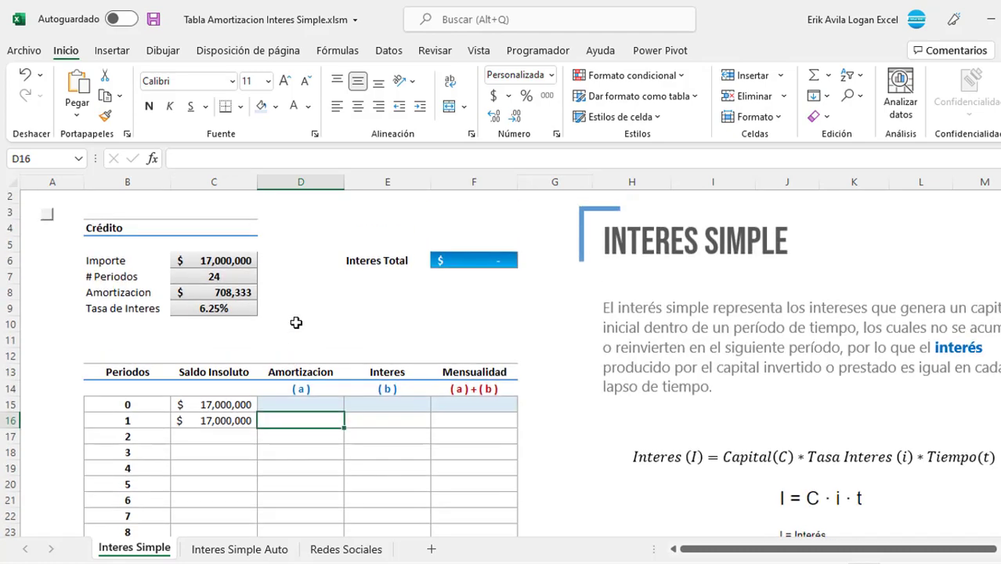
Step: Set period 1's Amortizacion D16 to =+$C$8, dropping the balance to $16,291,667
text(+)
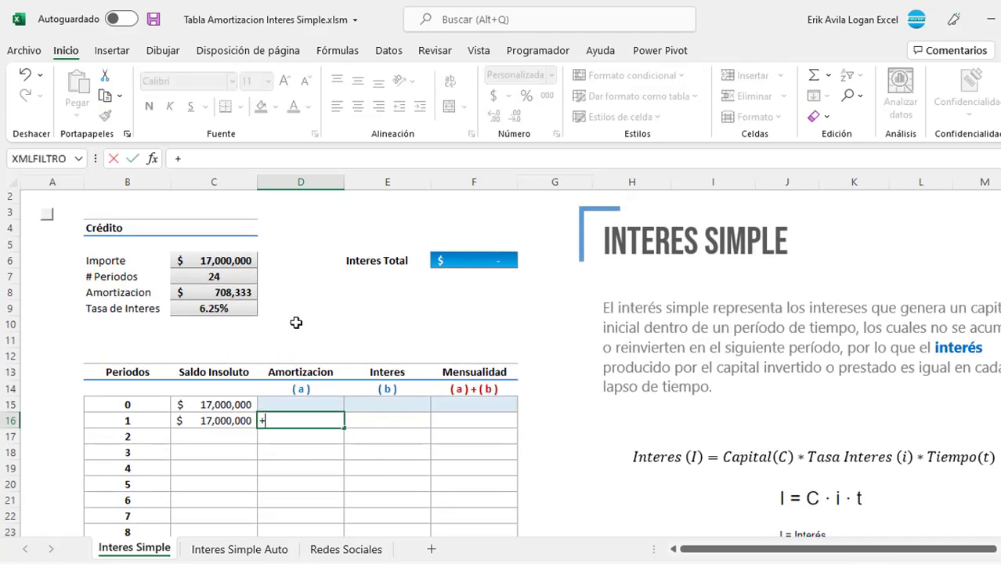
click(243, 291)
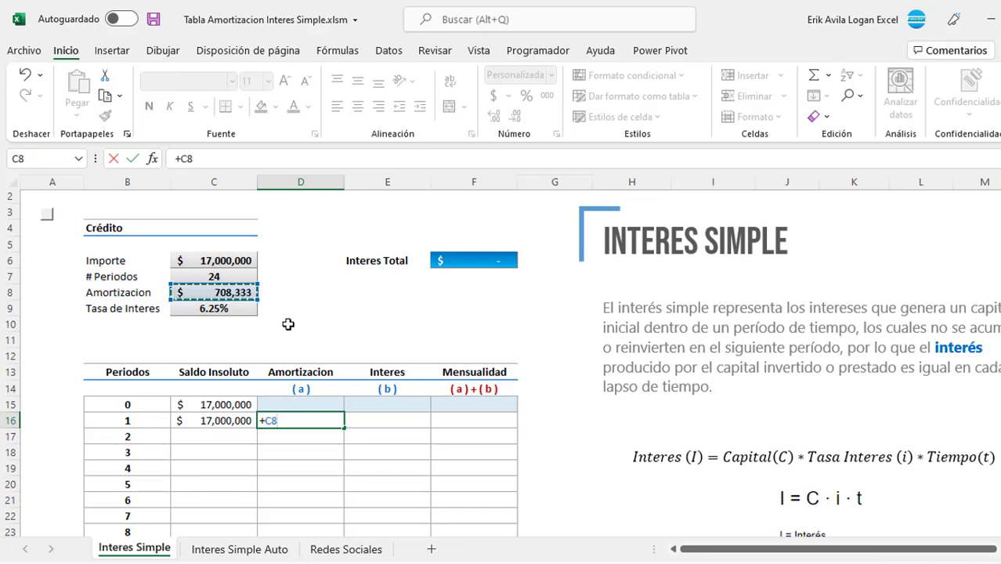
key(F4)
key(Return)
scroll(305, 353, down, 1)
click(322, 375)
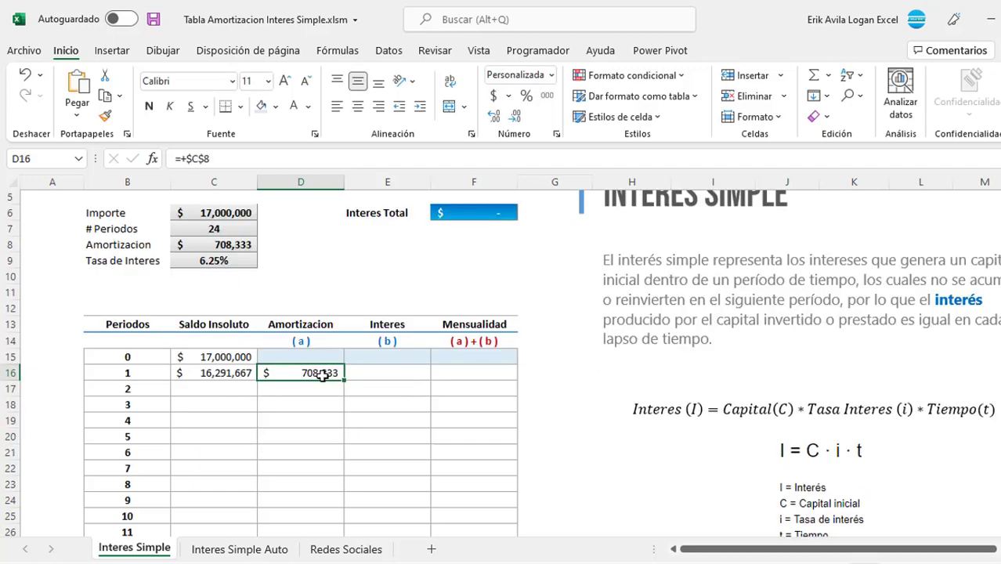
click(192, 373)
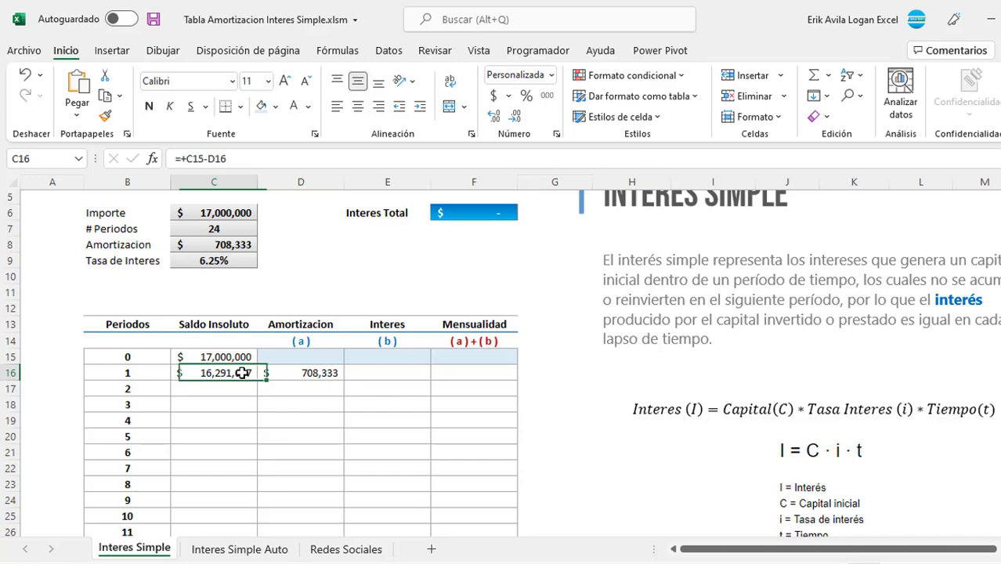
click(419, 374)
scroll(403, 348, up, 1)
scroll(403, 348, up, 1)
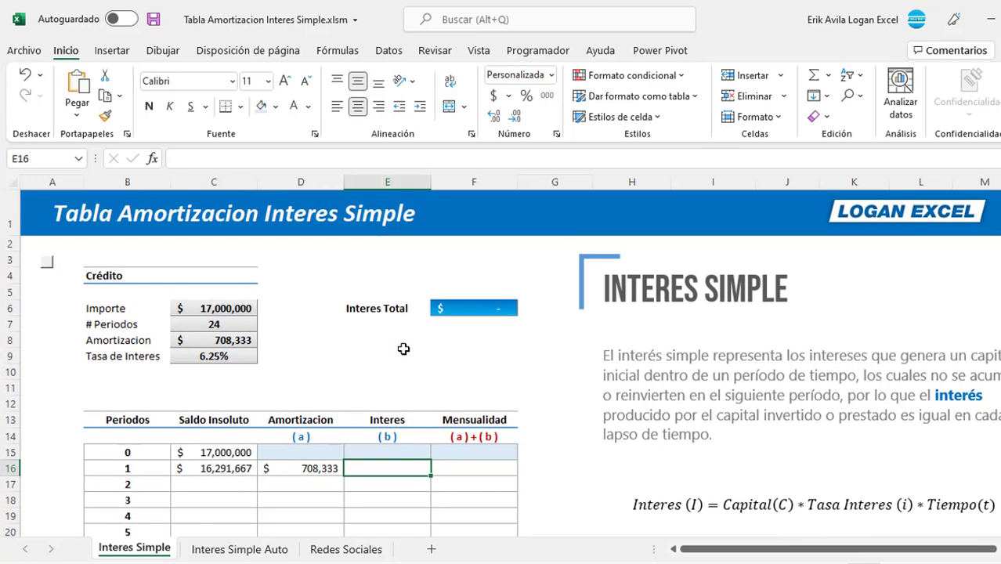
scroll(404, 349, down, 1)
scroll(403, 348, down, 1)
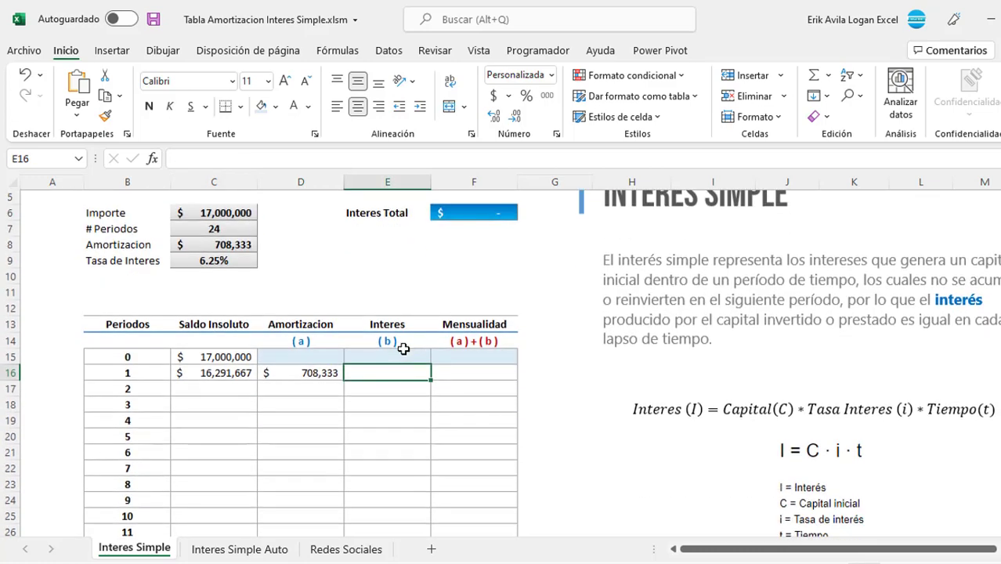
Step: Enter =C15*($C$9/12) in E16, giving $88,542 interest for period 1
text(=)
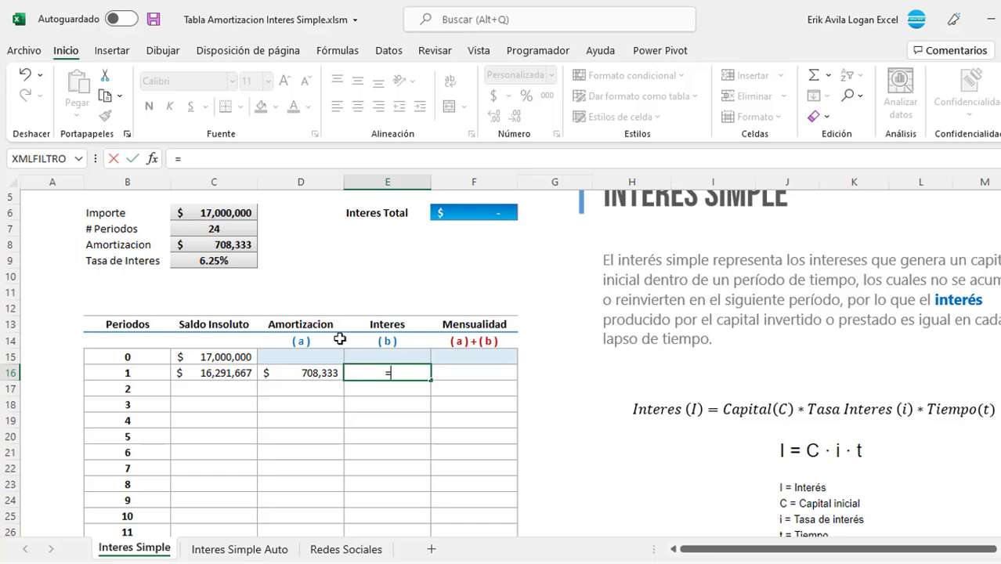
click(248, 359)
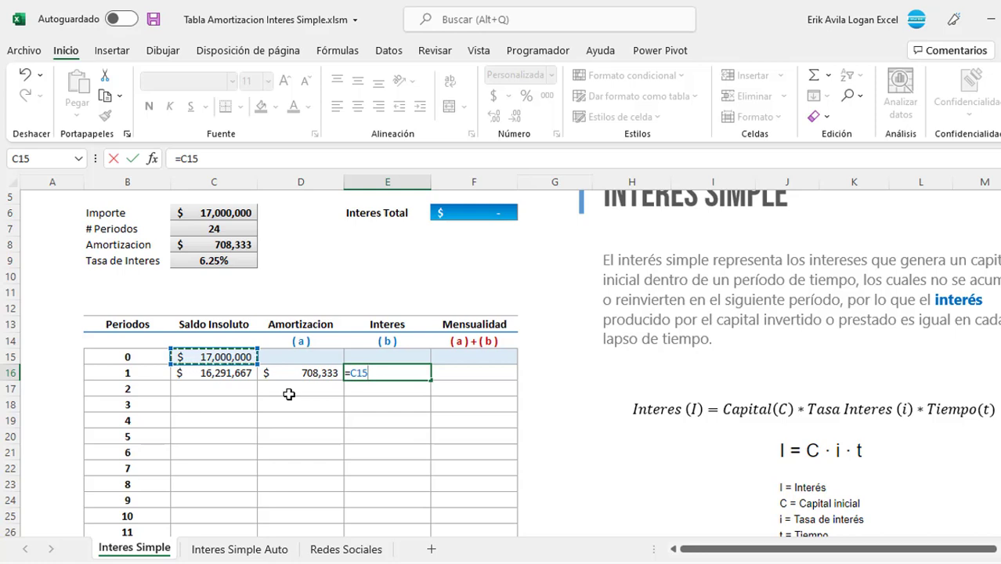
text(*()
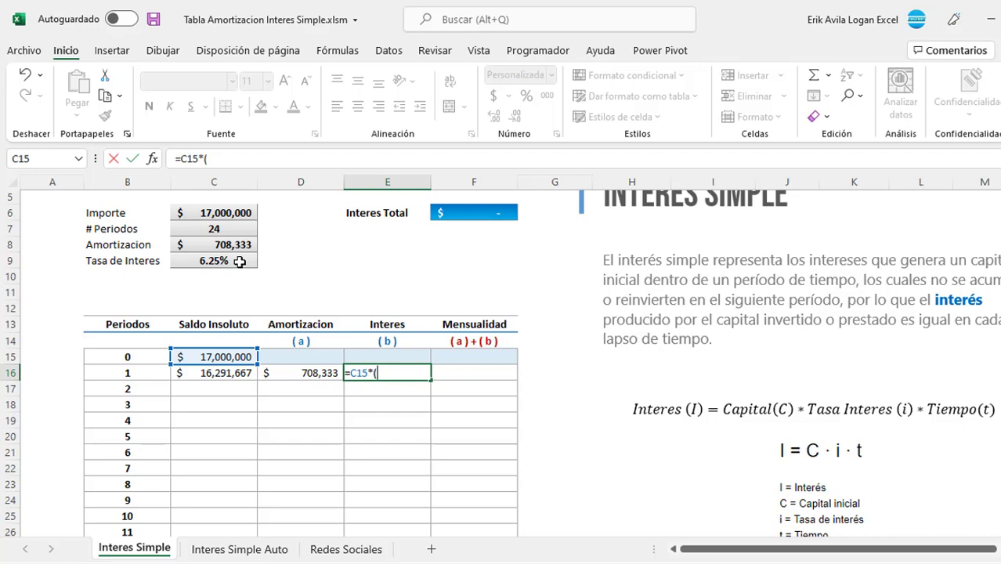
click(239, 261)
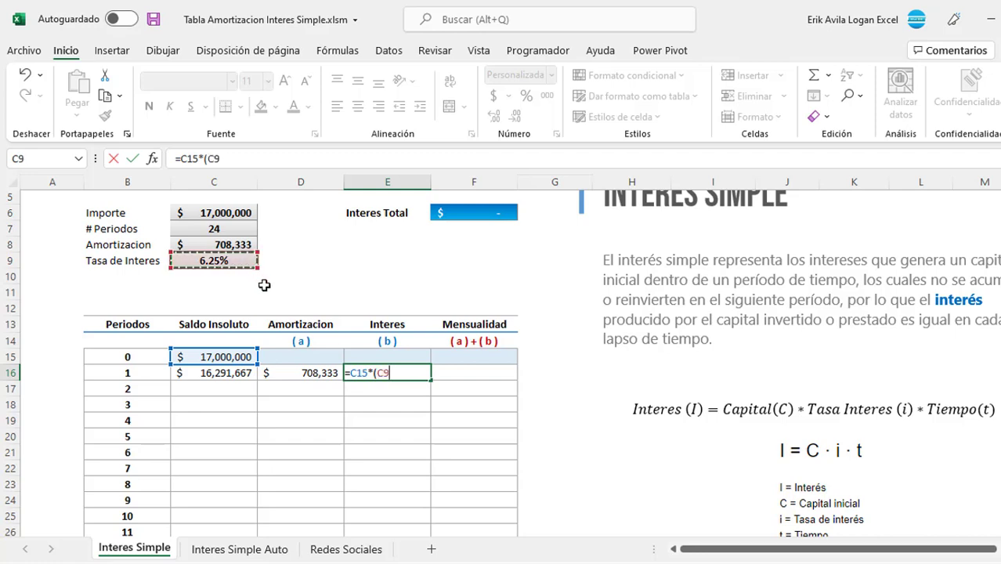
key(F4)
text($C$9/12)
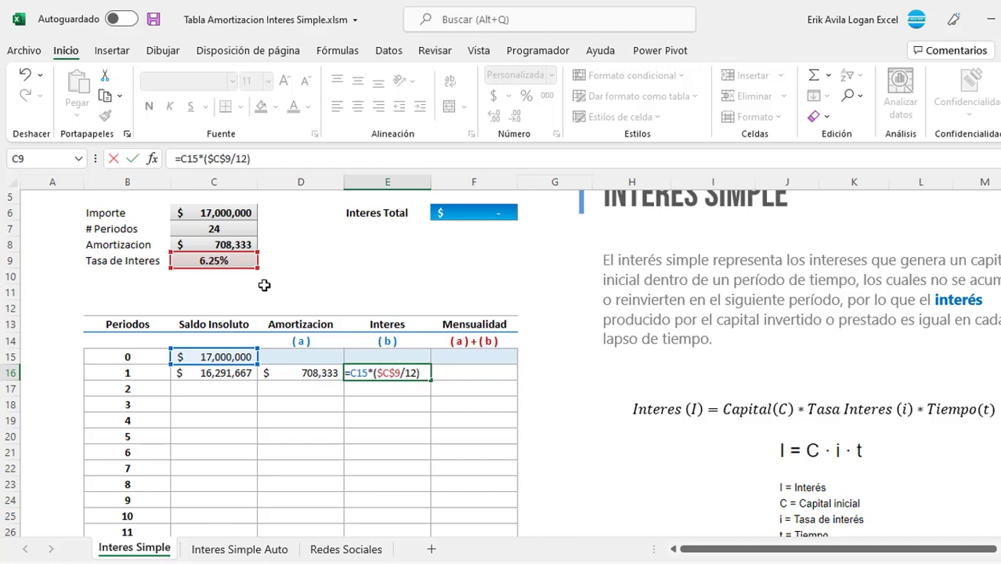
key(Return)
key(Up)
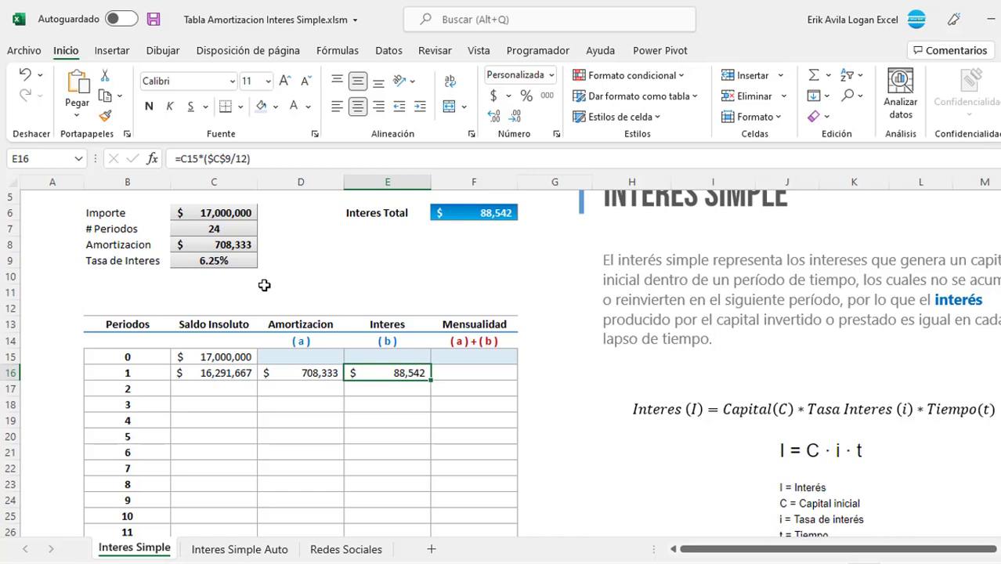
key(F2)
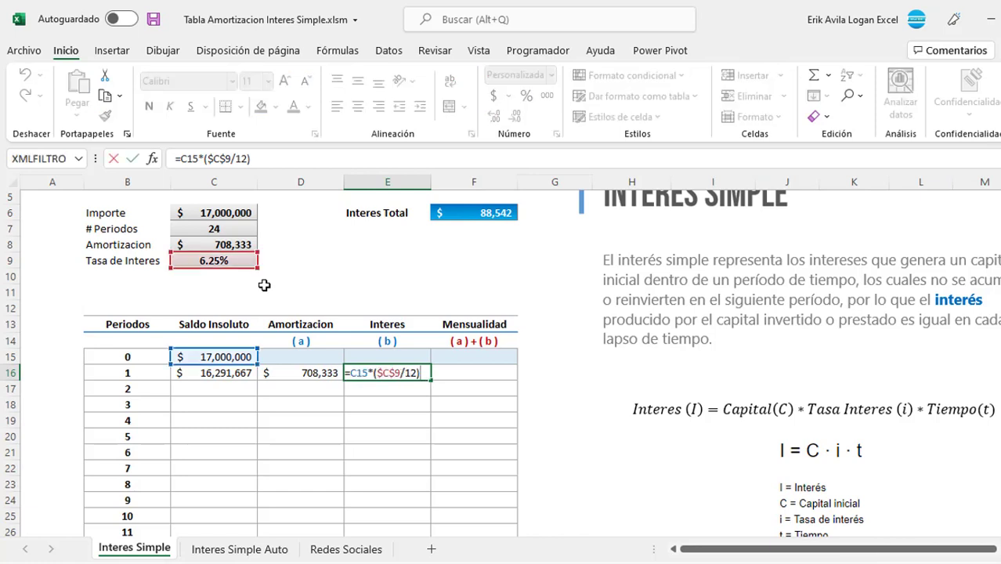
key(Escape)
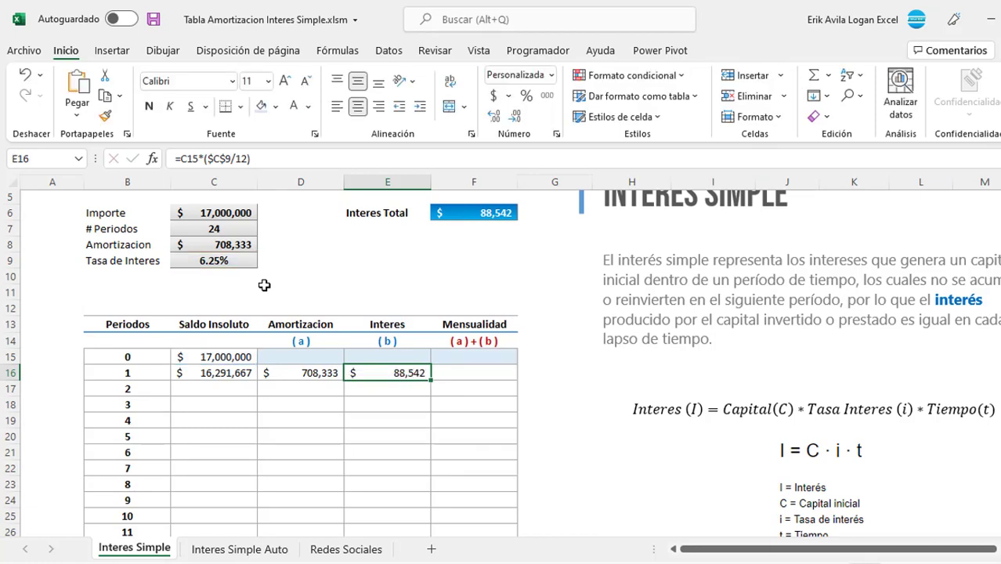
key(Right)
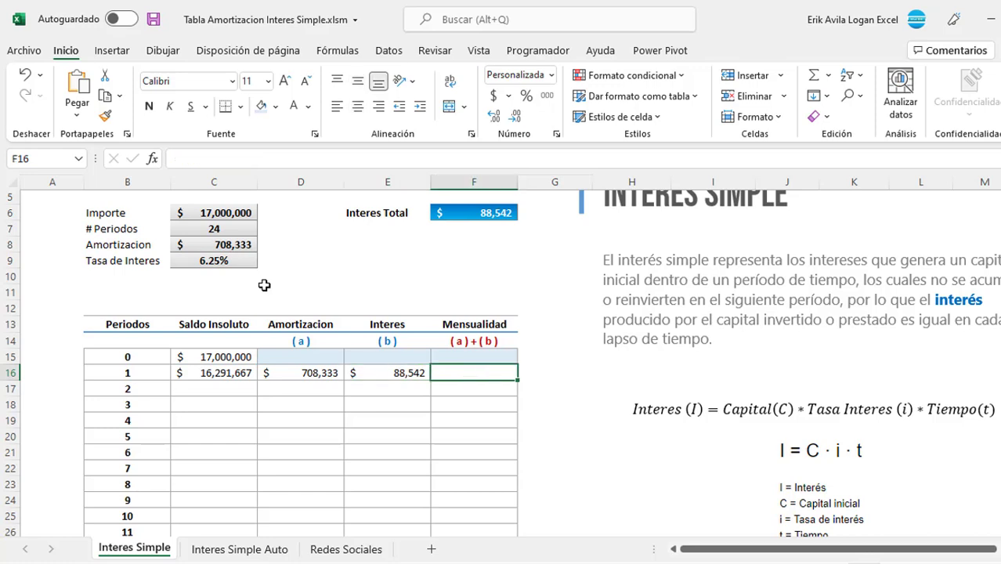
Step: Enter =+D16+E16 in F16 so period 1's Mensualidad shows $796,875
text(+)
key(Left)
key(Left)
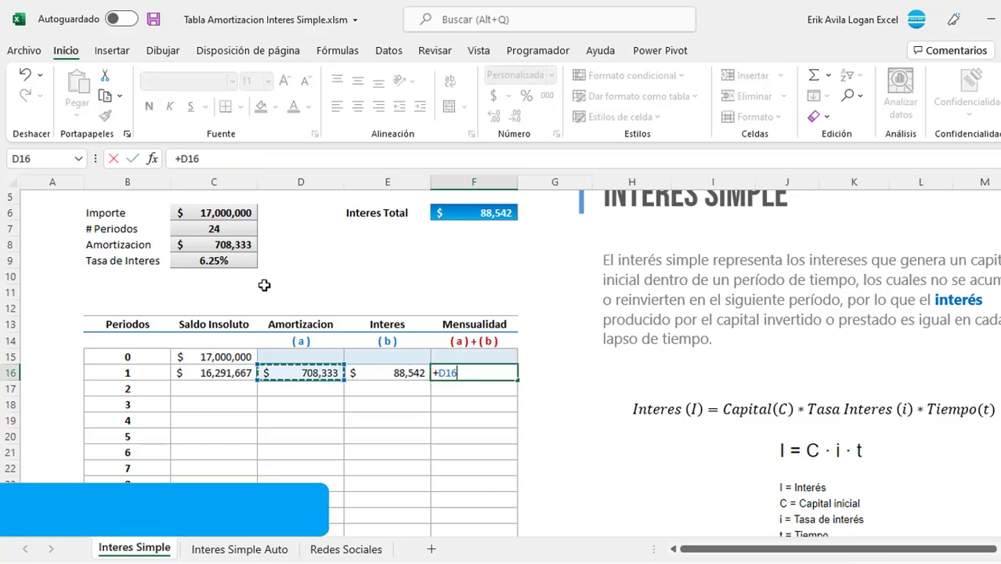
text(+)
key(Left)
key(ctrl+Return)
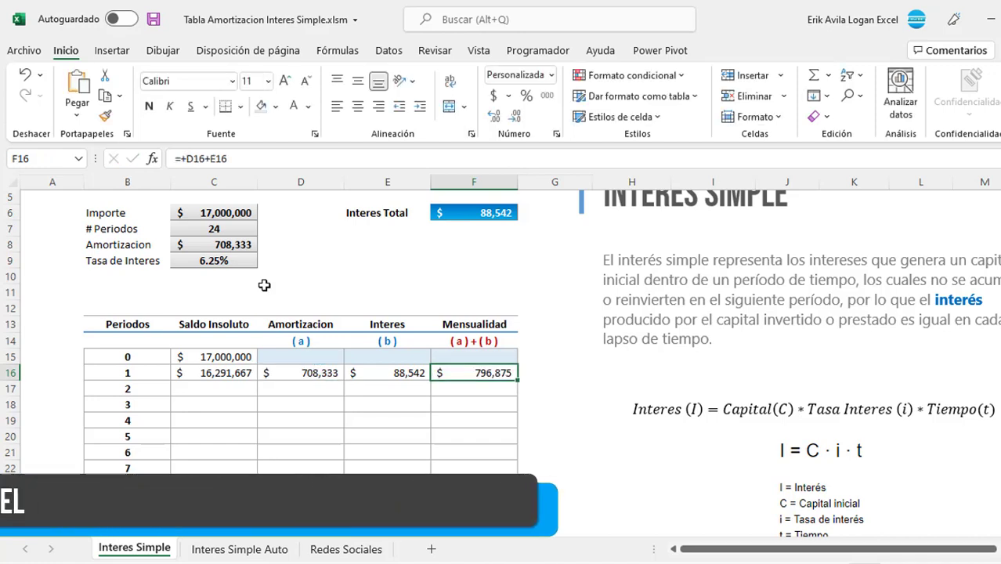
scroll(328, 351, up, 1)
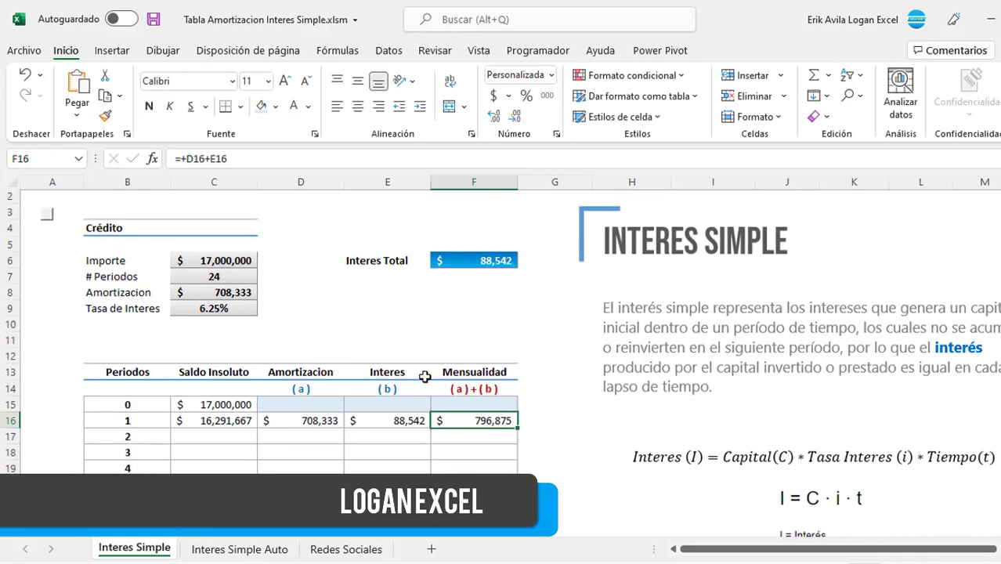
click(324, 419)
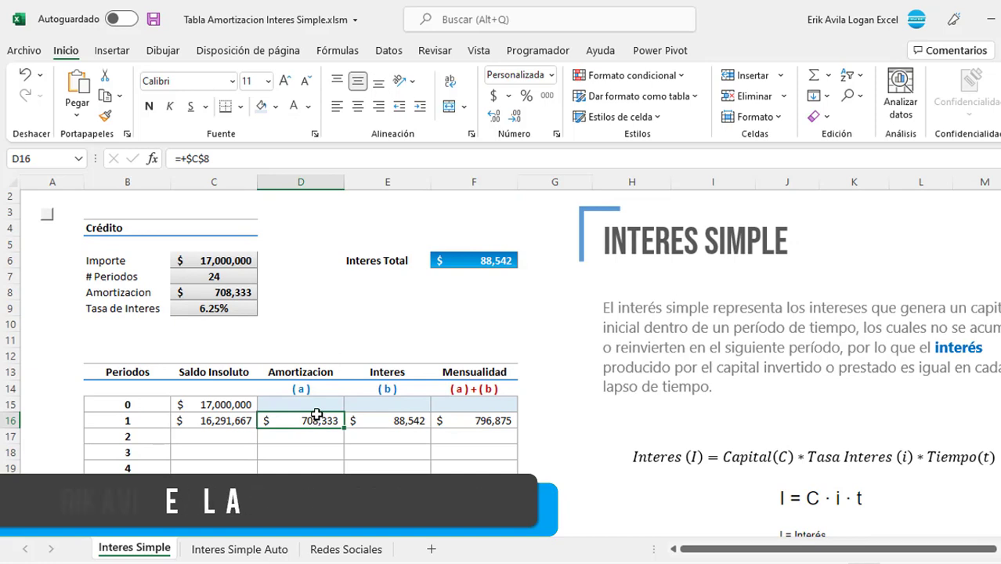
click(380, 424)
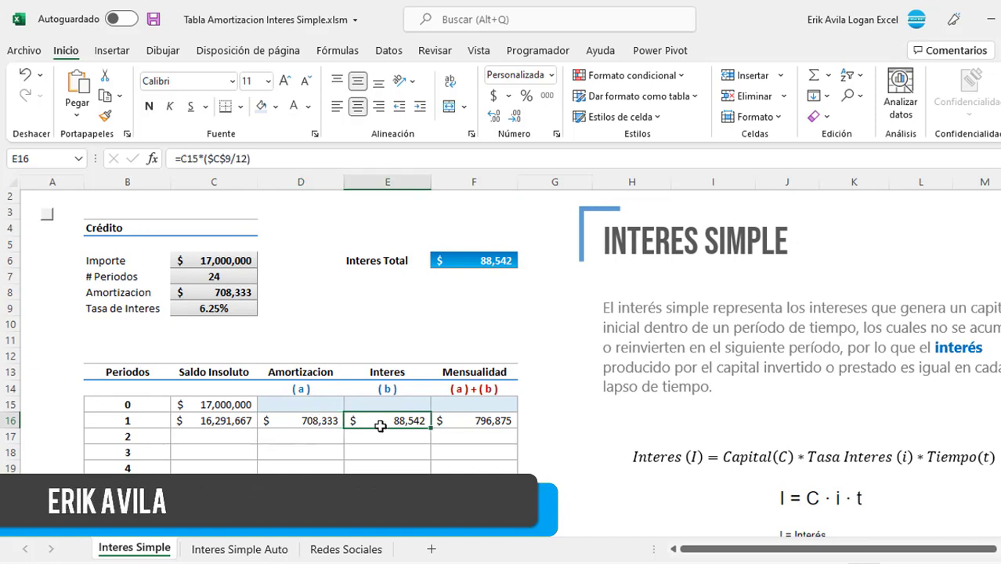
scroll(347, 420, down, 1)
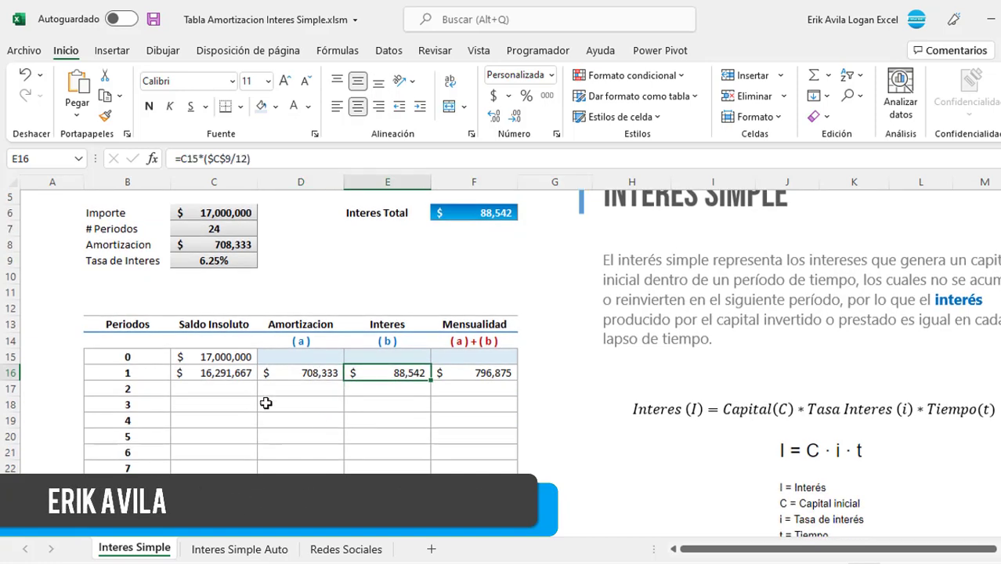
click(213, 374)
Step: Fill C16:F16 down to row 39 to cover all 24 periods
drag(231, 374, 446, 383)
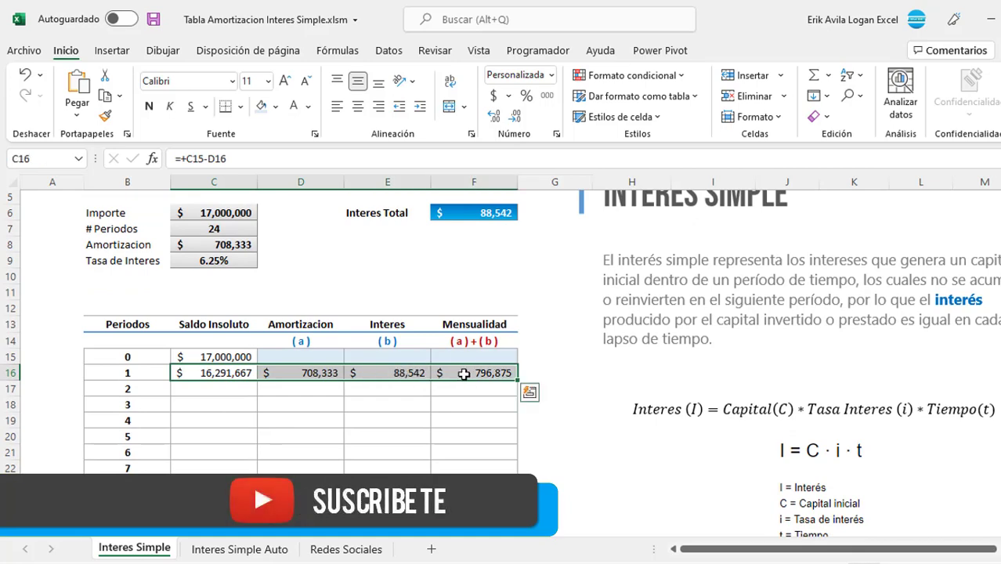
scroll(398, 398, down, 2)
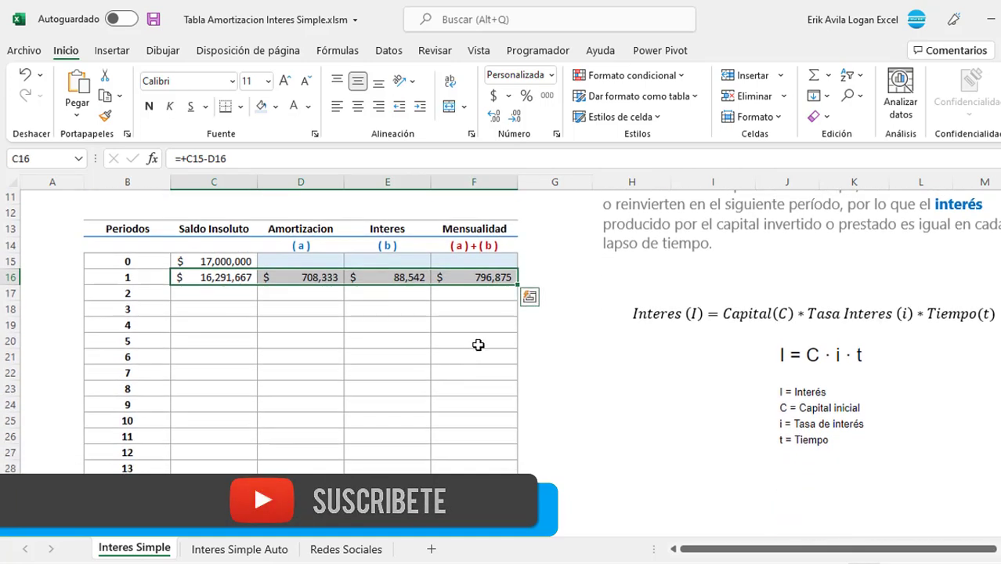
drag(517, 286, 516, 441)
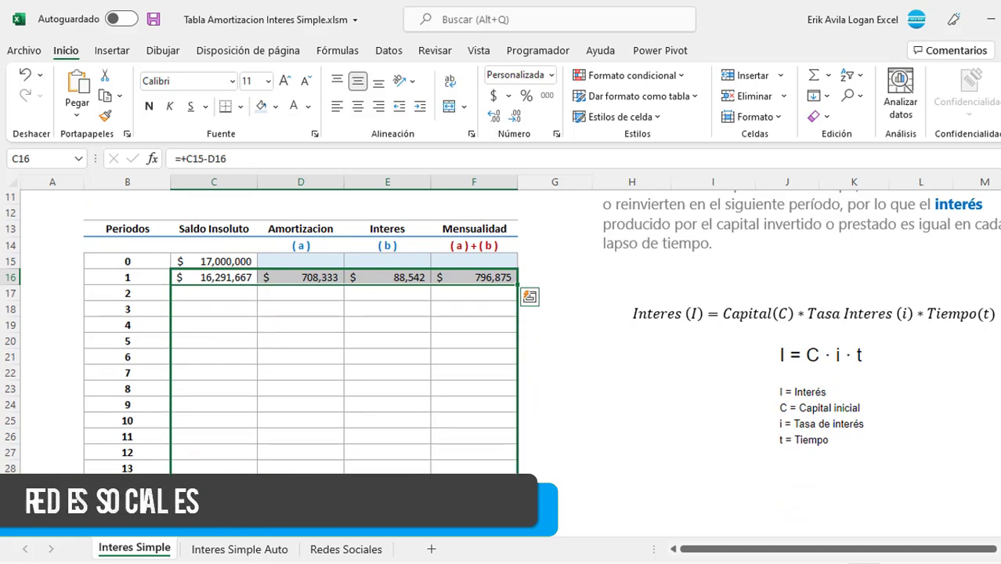
drag(516, 440, 517, 501)
click(302, 373)
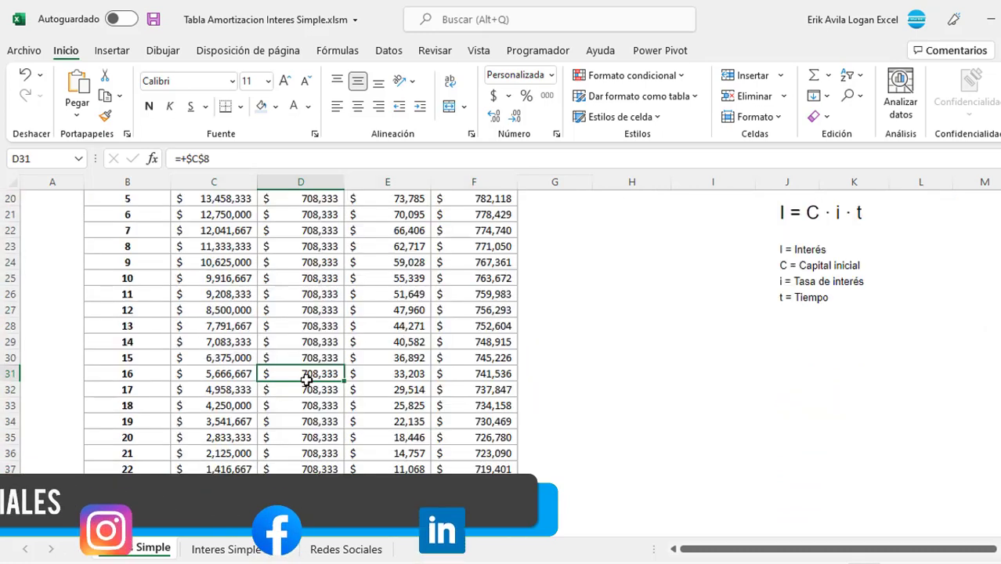
scroll(303, 376, up, 4)
scroll(306, 380, up, 1)
scroll(306, 380, down, 2)
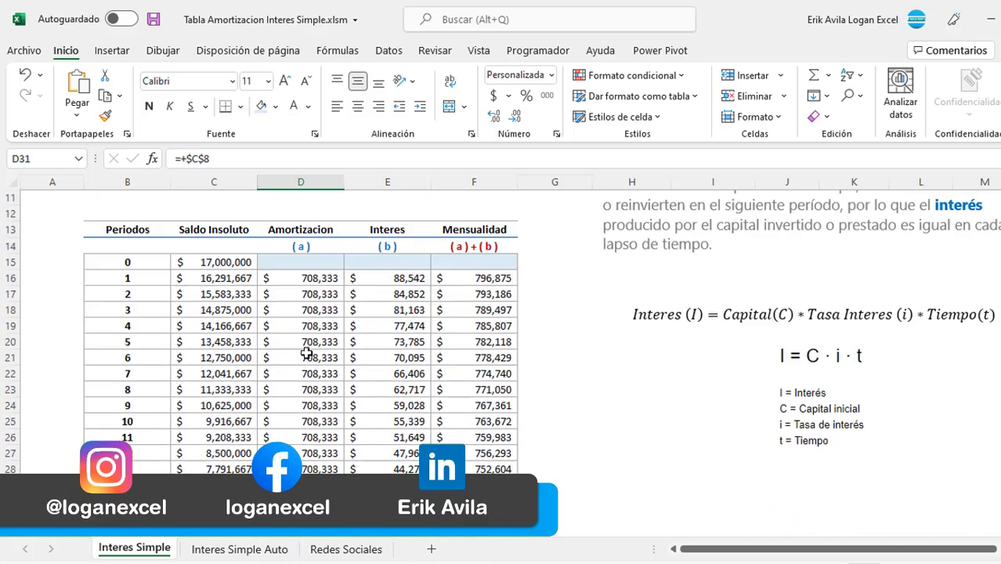
click(307, 350)
click(306, 288)
click(308, 344)
click(302, 322)
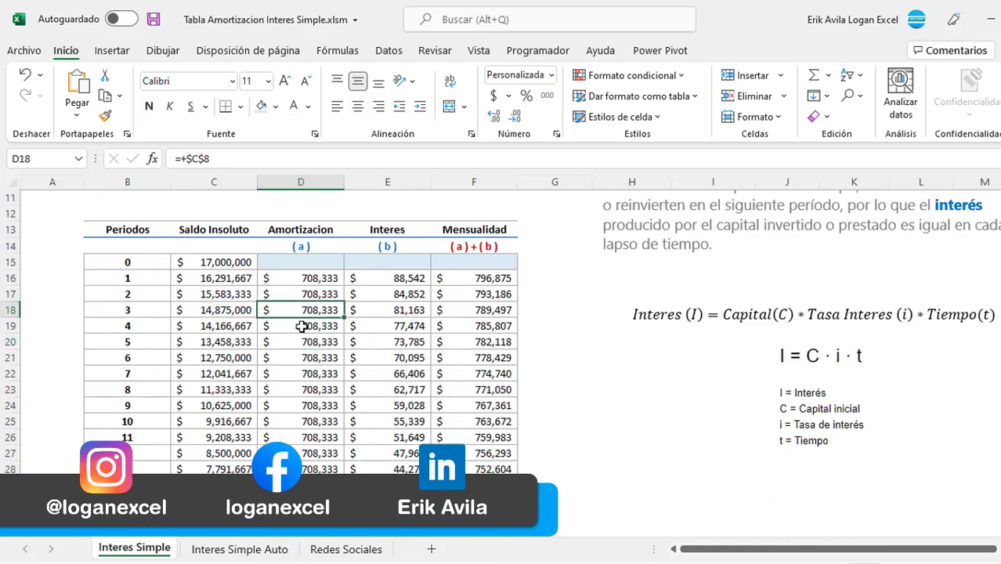
scroll(301, 327, down, 2)
click(301, 405)
scroll(302, 404, down, 1)
scroll(303, 402, down, 2)
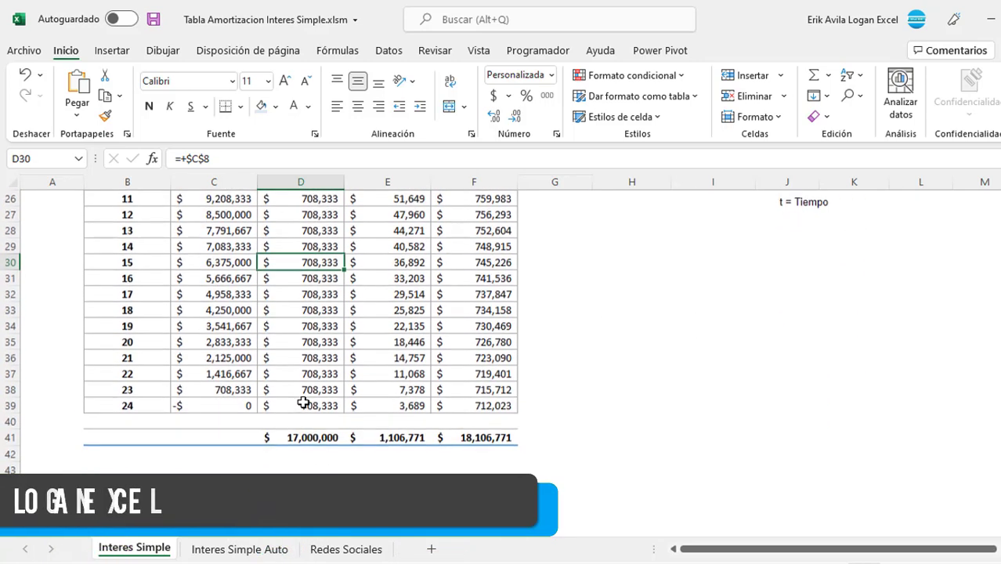
click(317, 438)
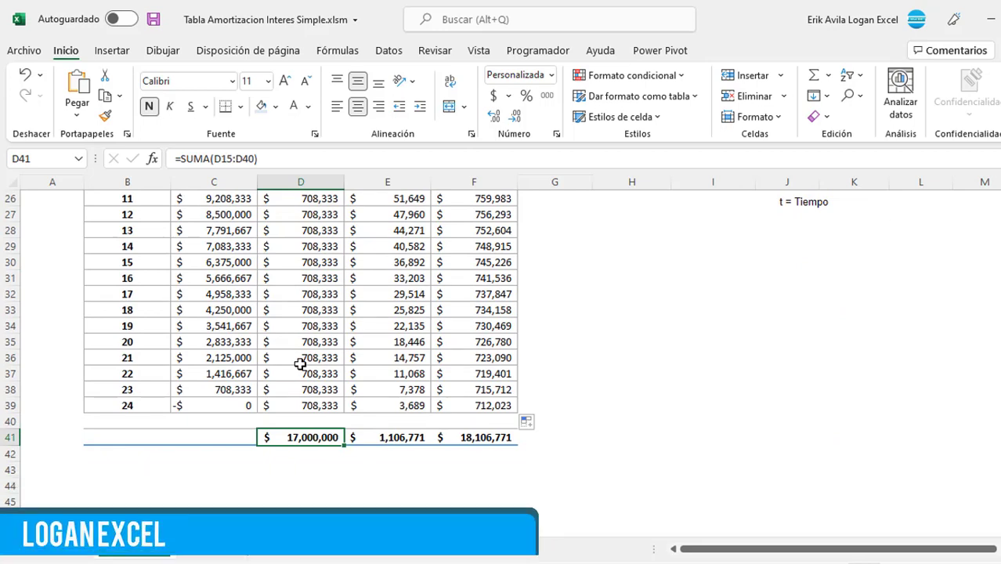
key(F2)
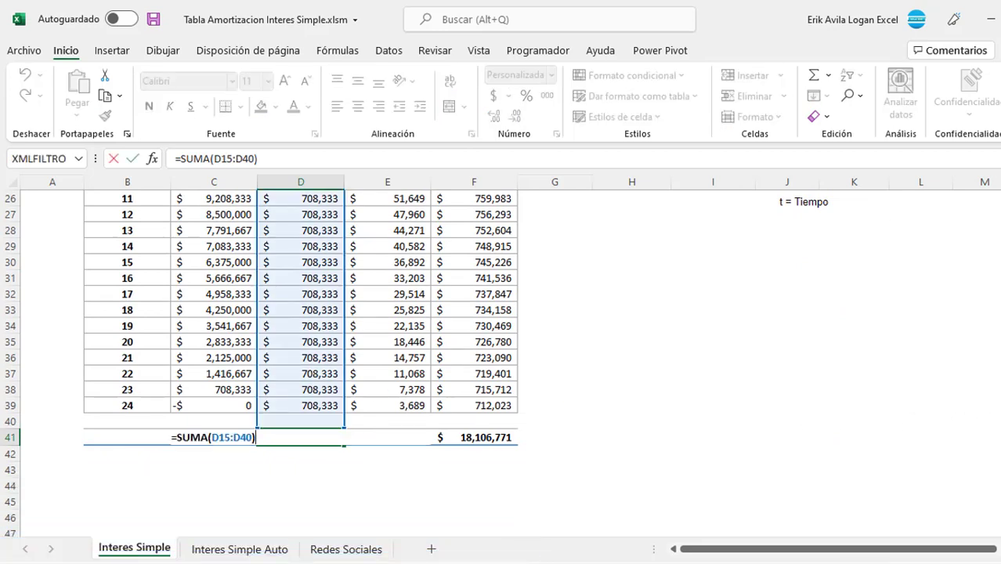
scroll(302, 361, up, 1)
scroll(301, 361, up, 2)
scroll(301, 360, up, 3)
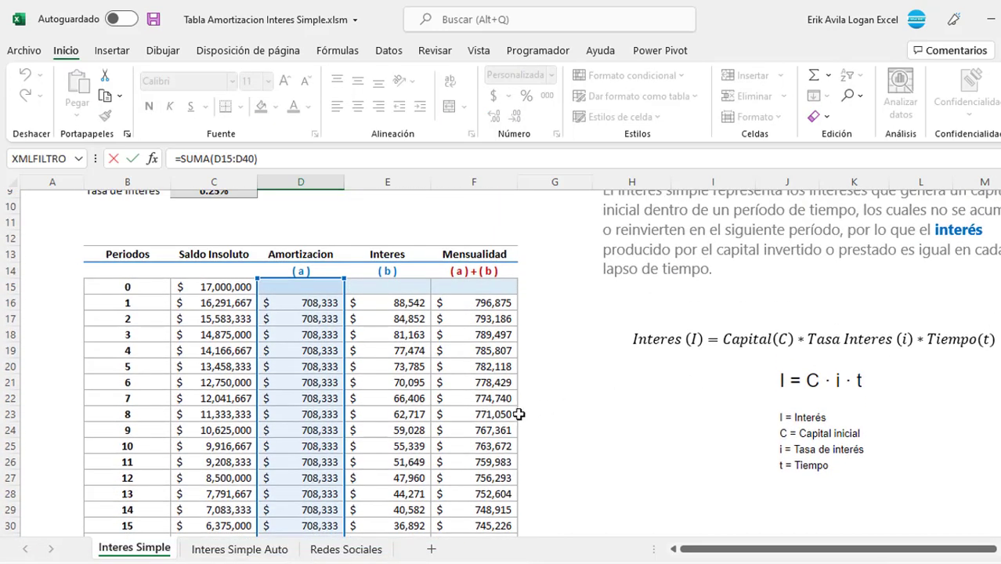
key(Escape)
scroll(346, 420, down, 1)
scroll(346, 417, up, 2)
scroll(329, 413, up, 3)
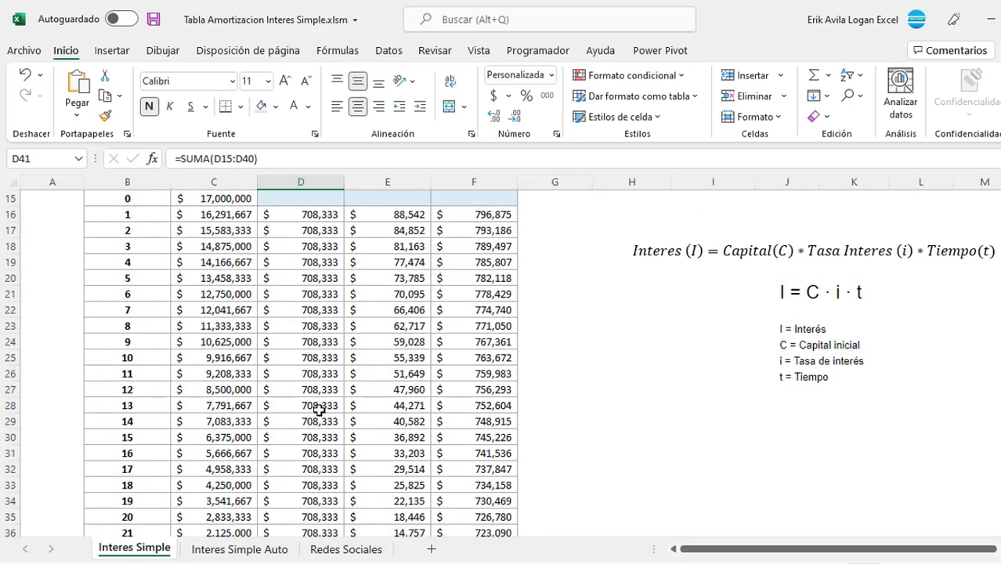
scroll(241, 364, up, 5)
click(212, 290)
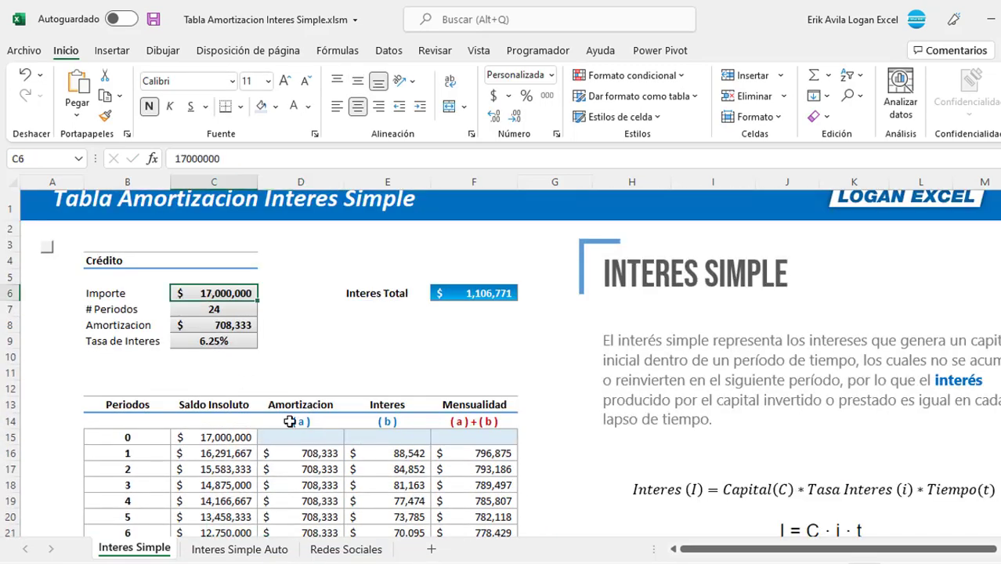
scroll(289, 422, down, 1)
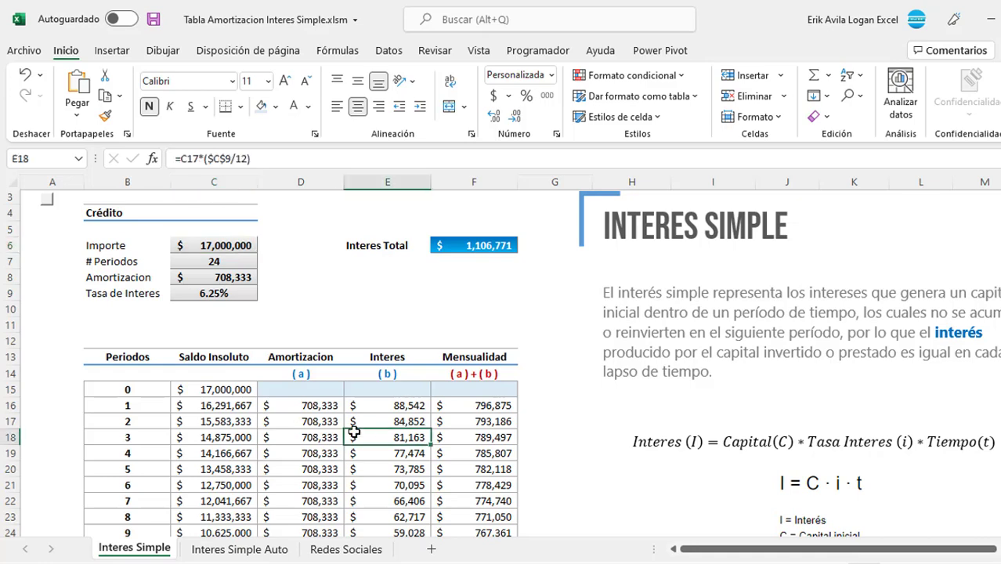
click(368, 404)
scroll(404, 462, down, 1)
scroll(404, 461, down, 2)
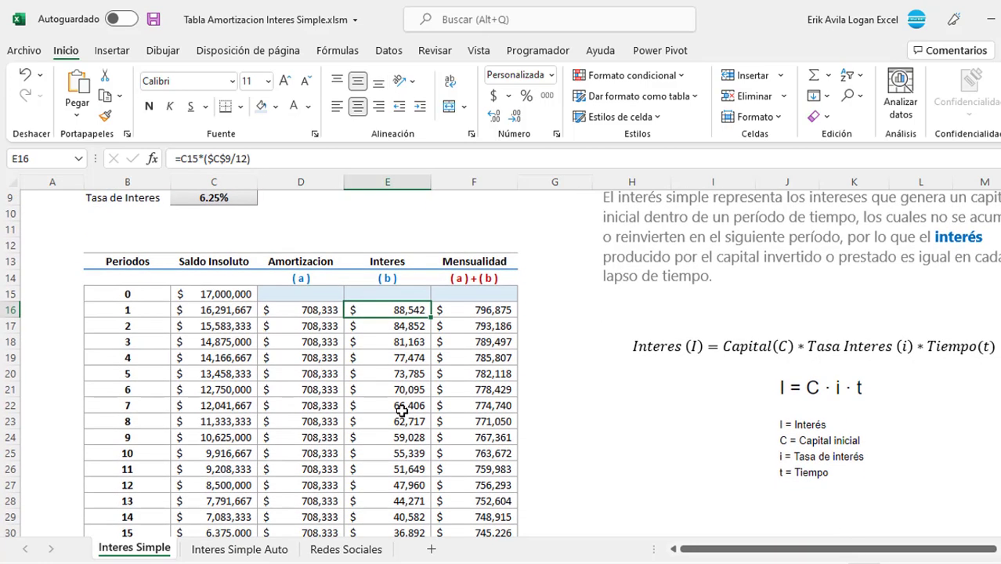
key(F2)
key(Escape)
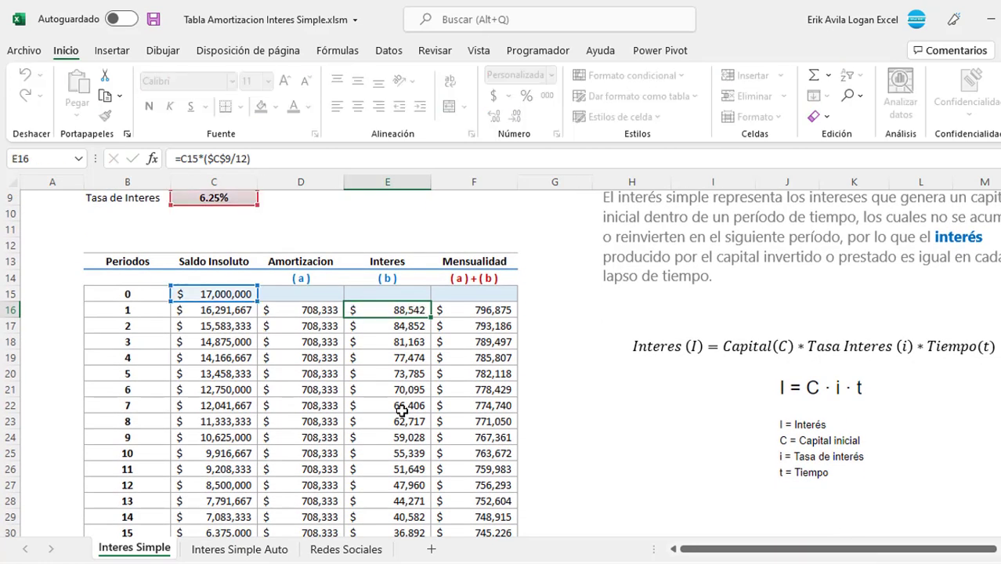
key(Down)
key(F2)
key(Return)
key(F2)
key(Return)
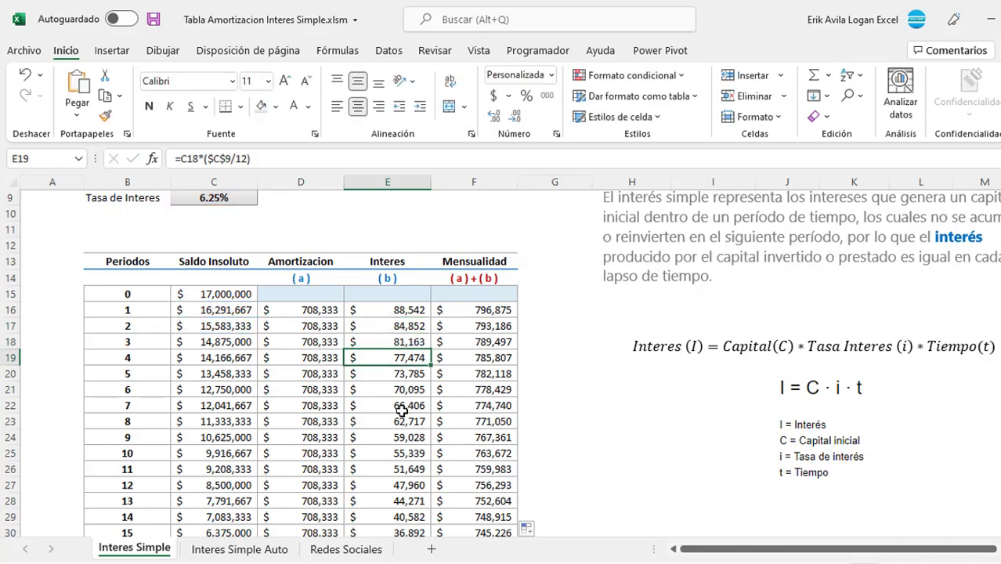
key(F2)
key(Escape)
key(Down)
key(F2)
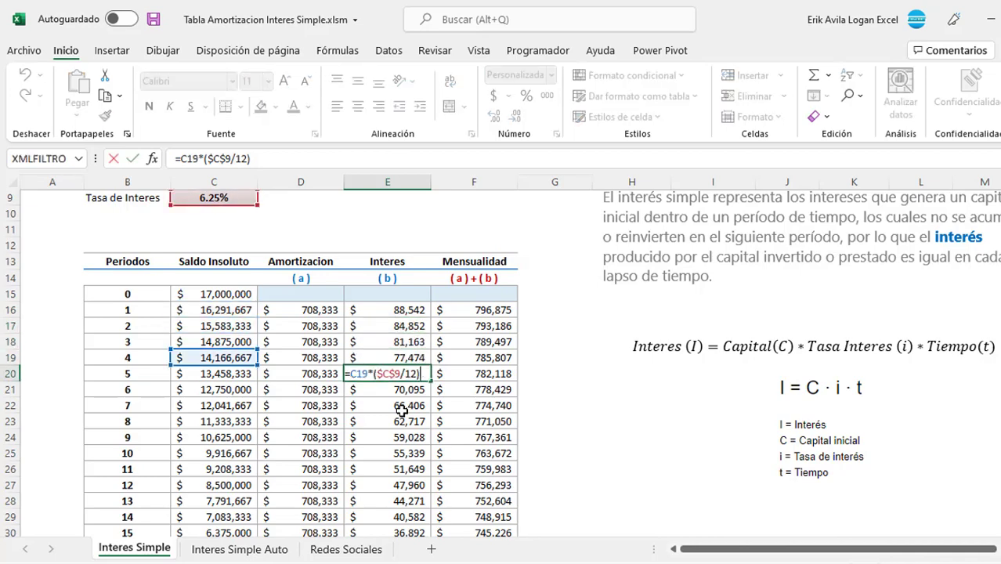
key(Return)
key(F2)
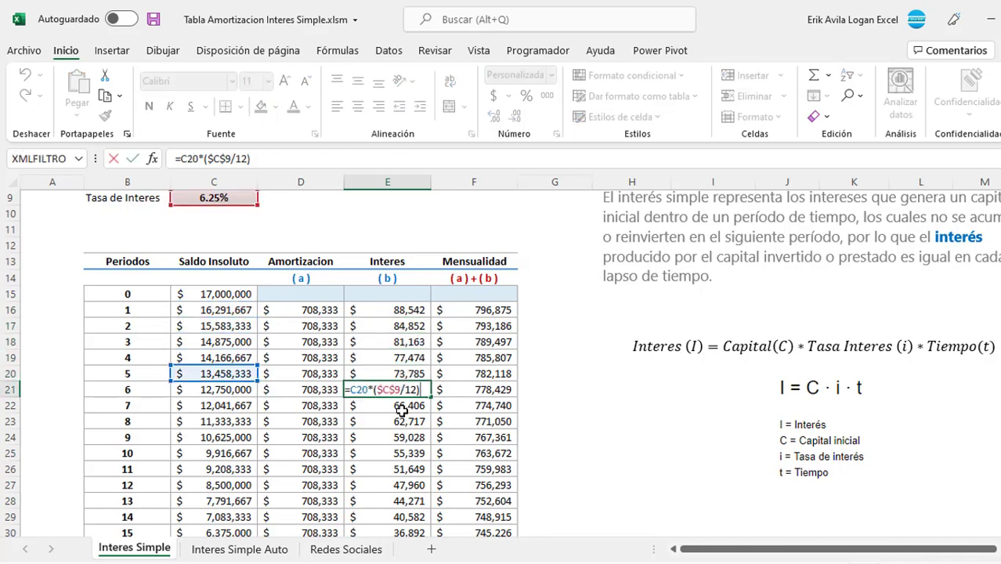
key(Return)
key(F2)
key(Escape)
key(Down)
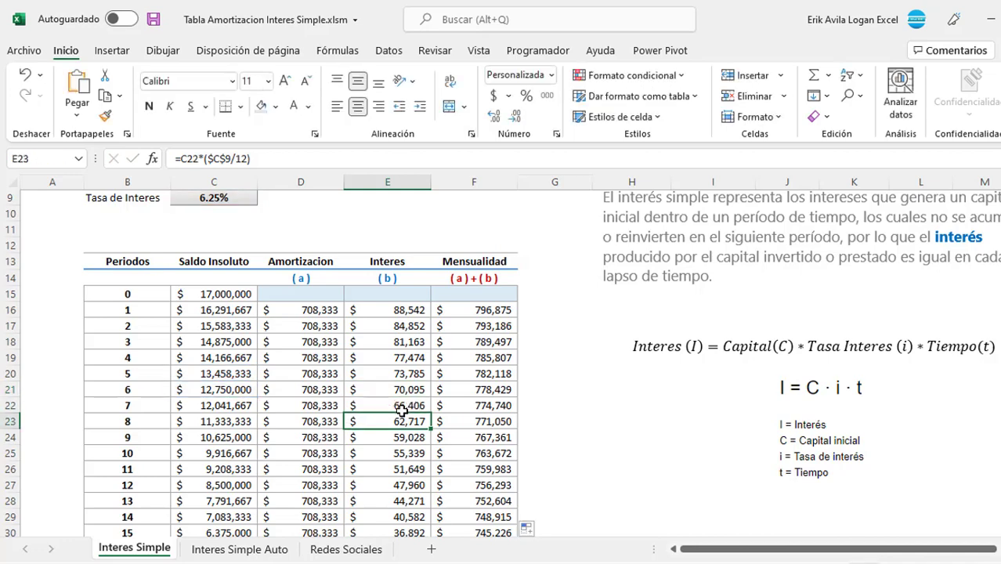
key(F2)
key(Return)
key(Down)
key(F2)
key(Escape)
key(Down)
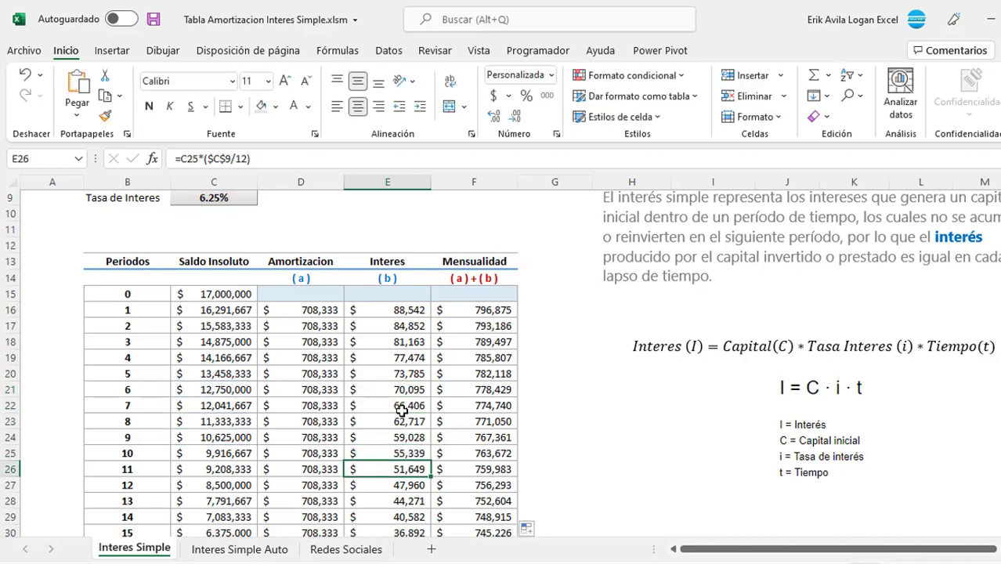
key(F2)
key(Escape)
key(Right)
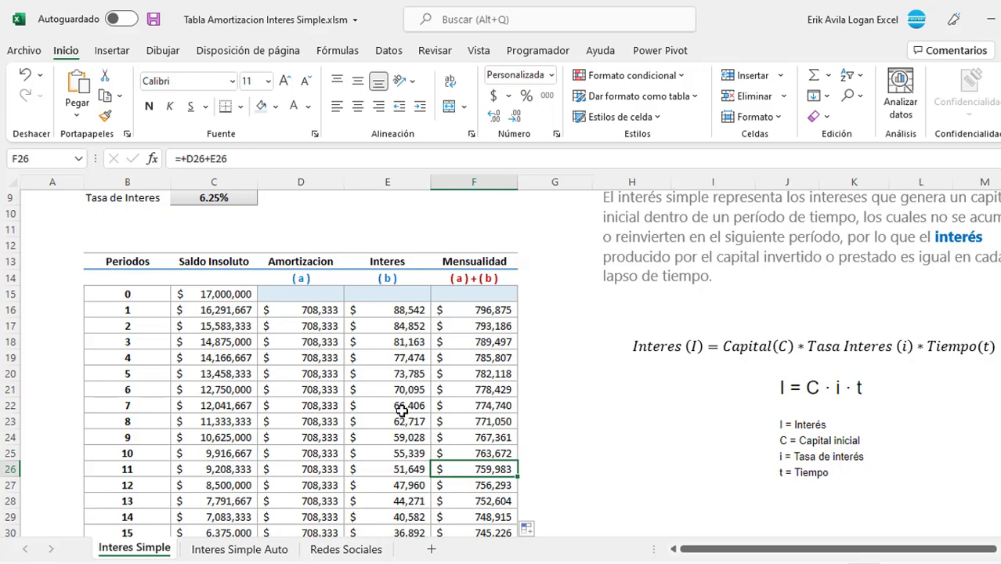
click(464, 371)
click(460, 320)
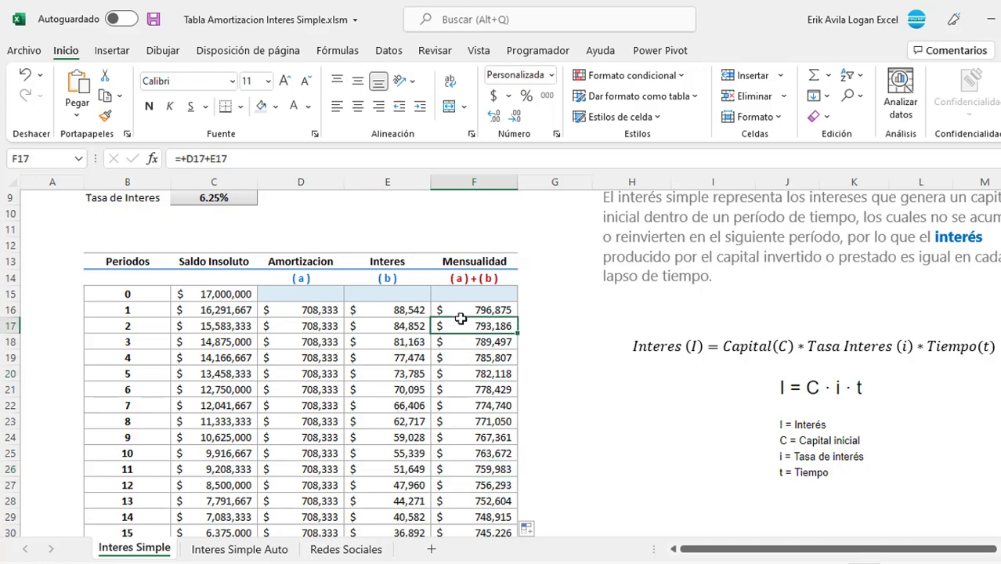
click(463, 309)
scroll(346, 346, up, 1)
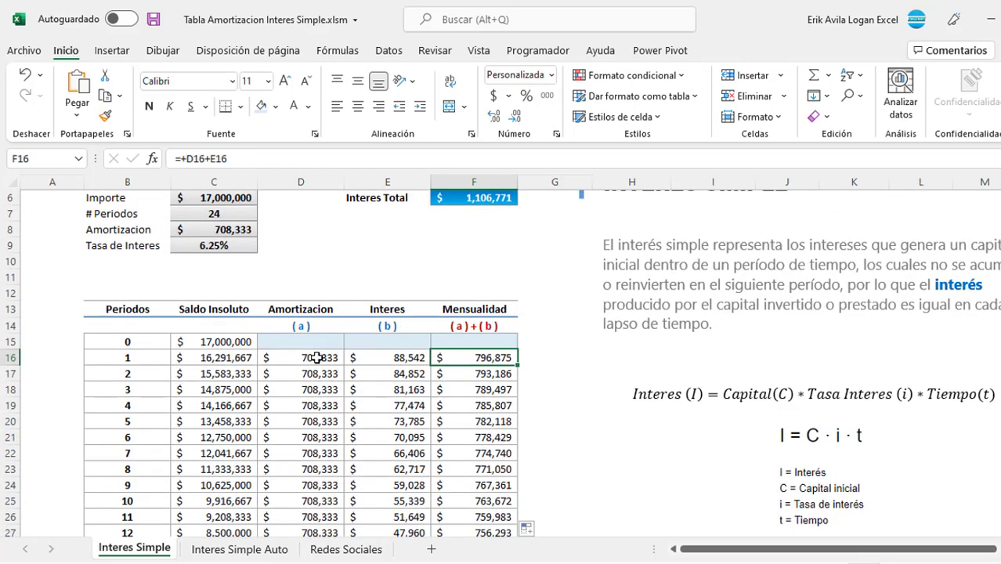
click(316, 358)
click(393, 358)
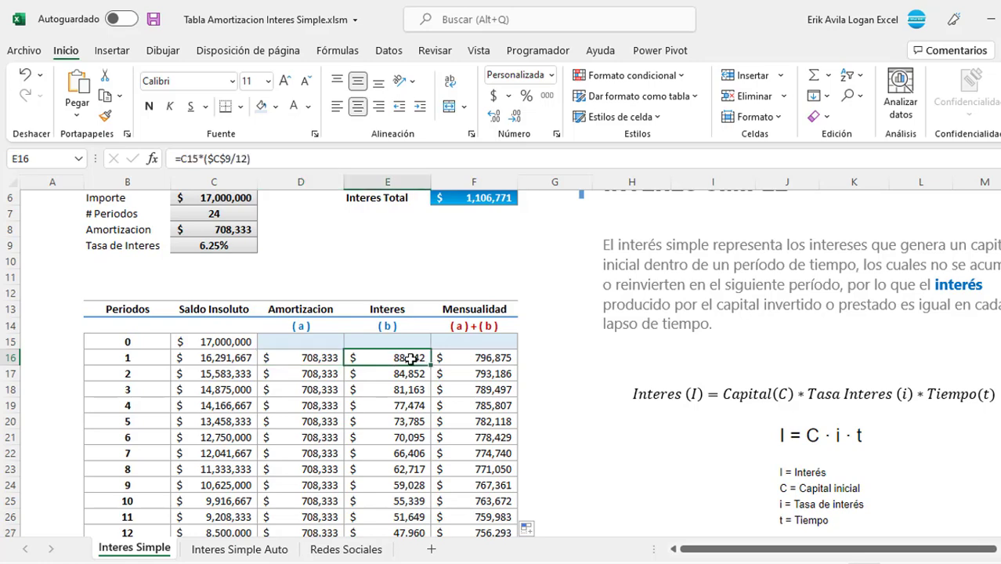
click(468, 359)
double_click(468, 359)
key(Escape)
click(474, 375)
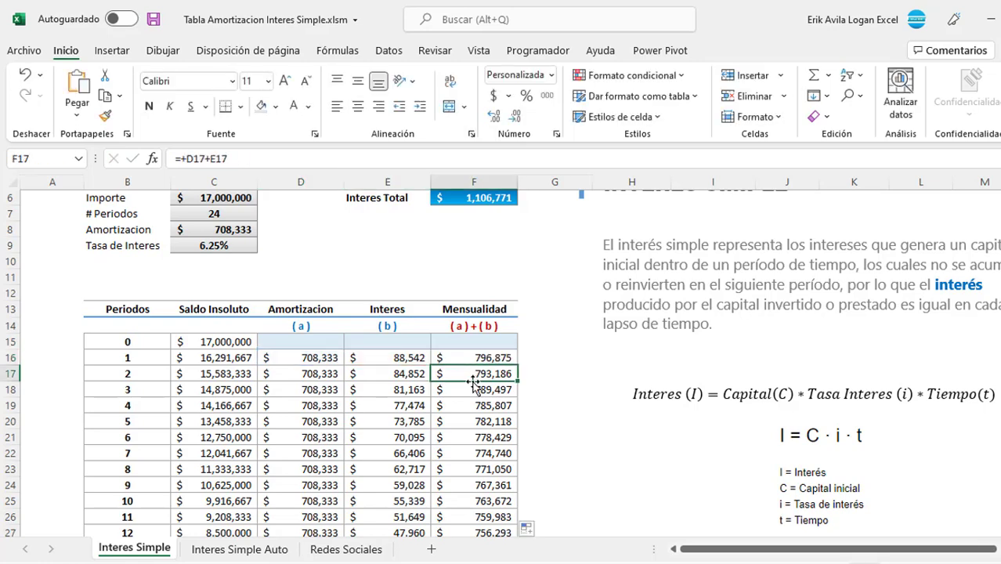
scroll(473, 379, down, 2)
scroll(473, 384, down, 1)
scroll(473, 389, down, 1)
scroll(472, 387, down, 2)
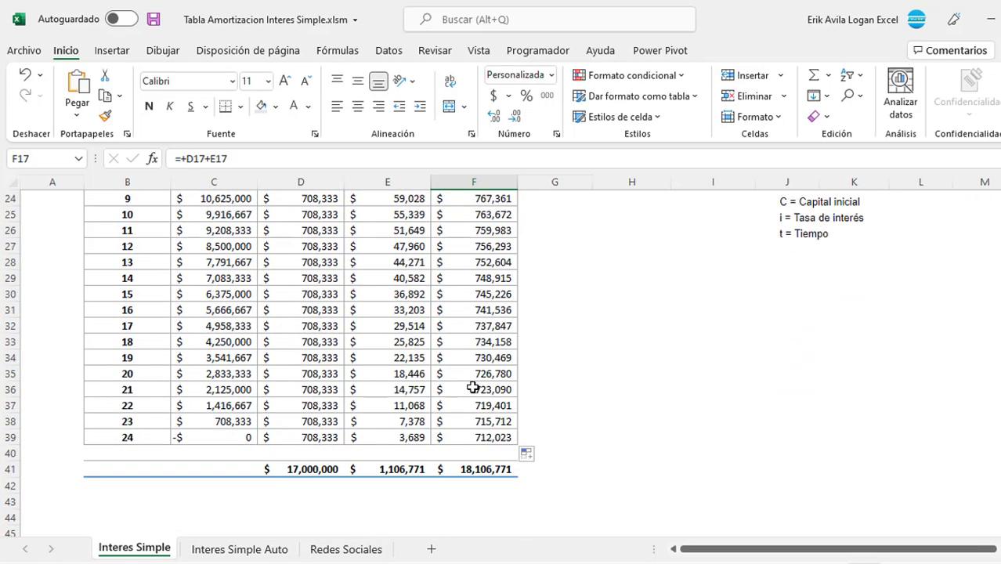
click(473, 374)
click(479, 437)
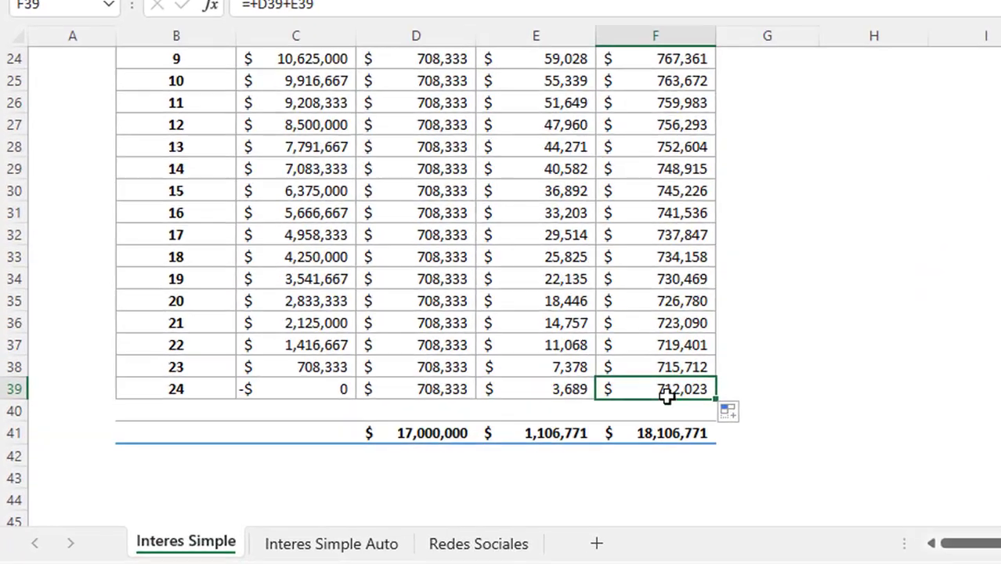
click(305, 469)
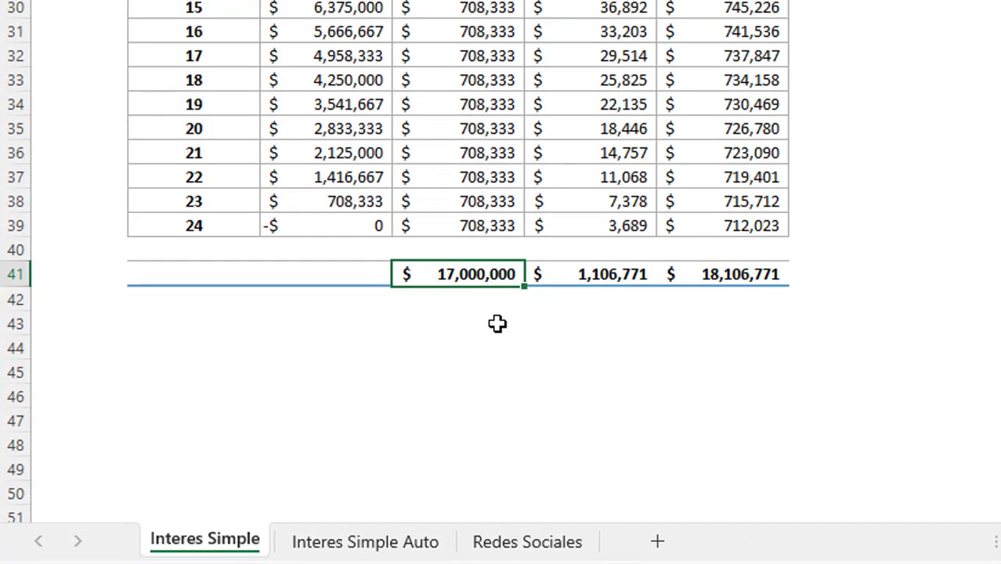
key(Return)
key(Return)
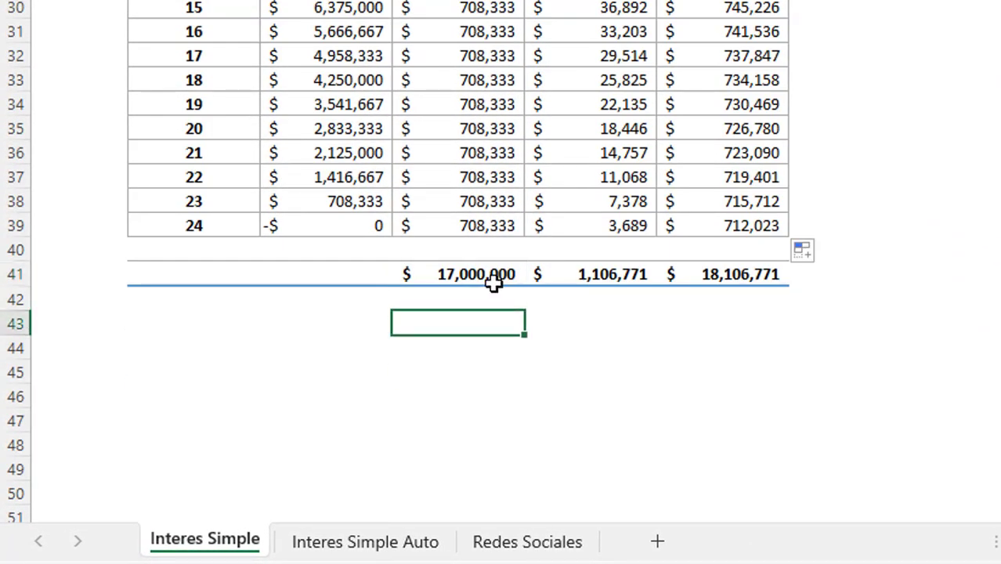
click(493, 278)
click(482, 225)
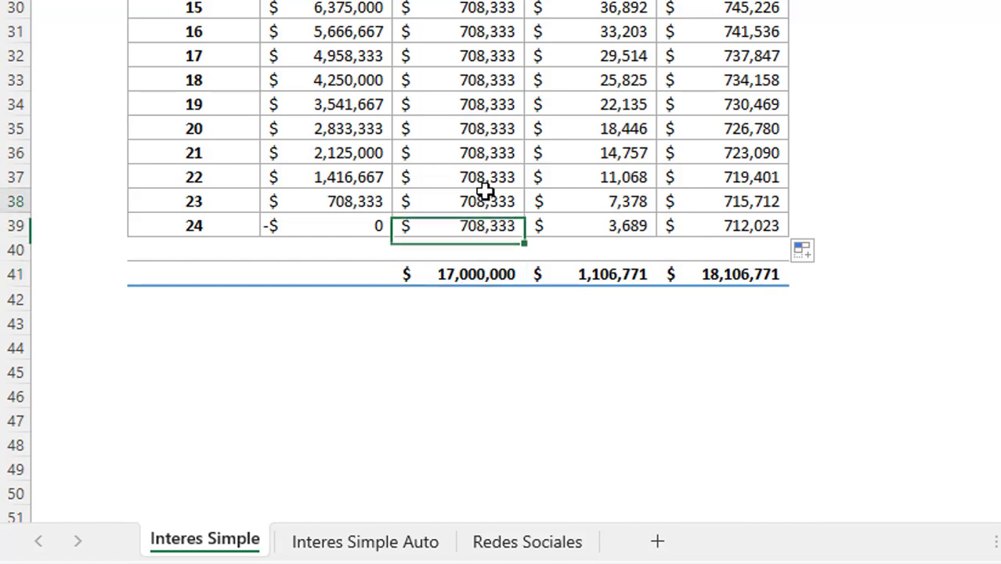
click(484, 201)
click(589, 278)
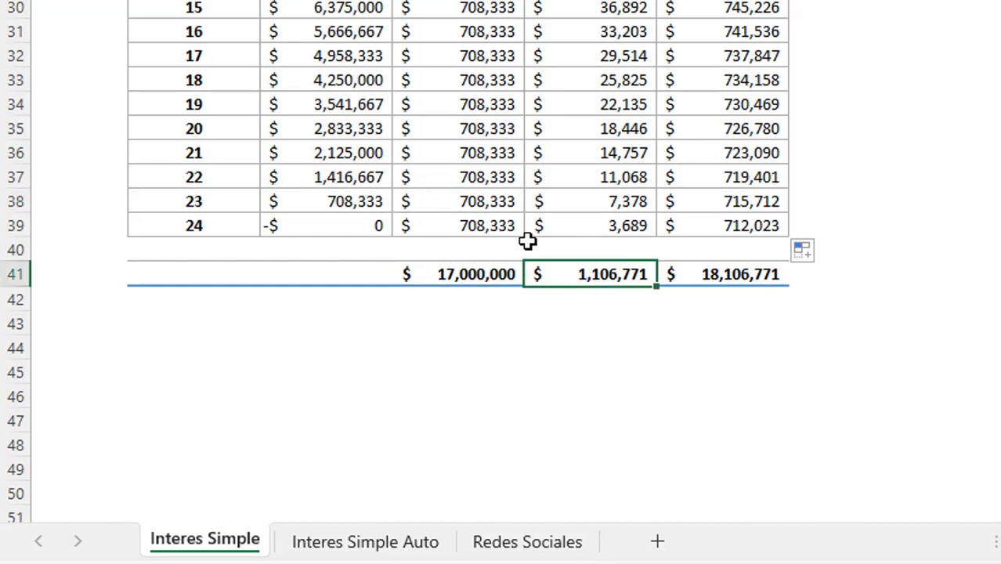
drag(478, 98, 499, 214)
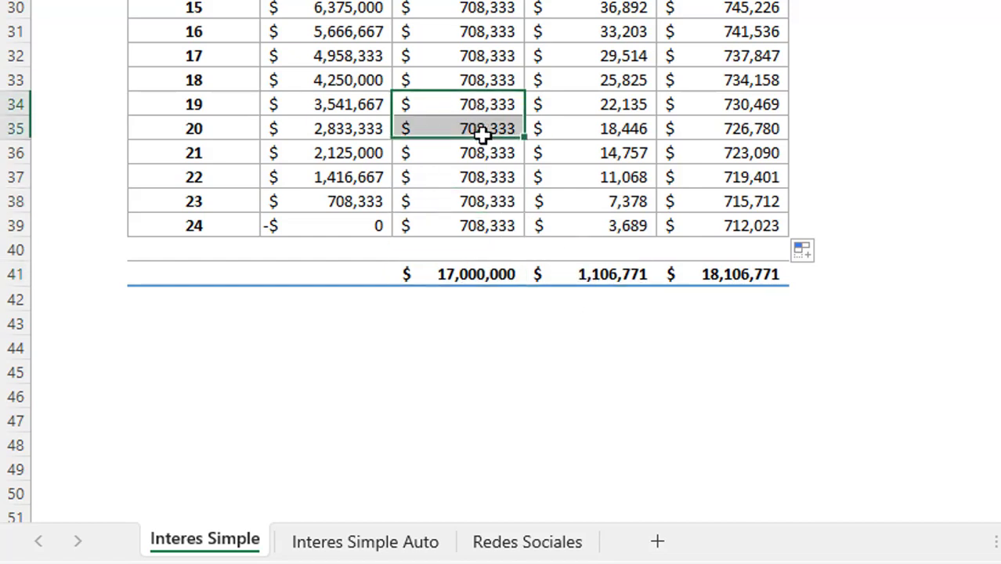
click(582, 273)
click(729, 274)
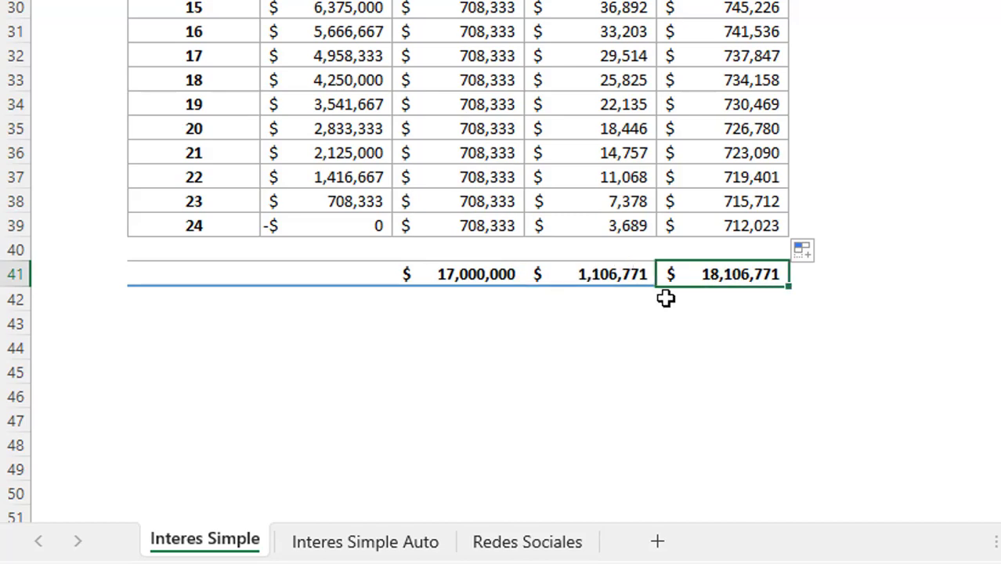
key(F2)
key(Escape)
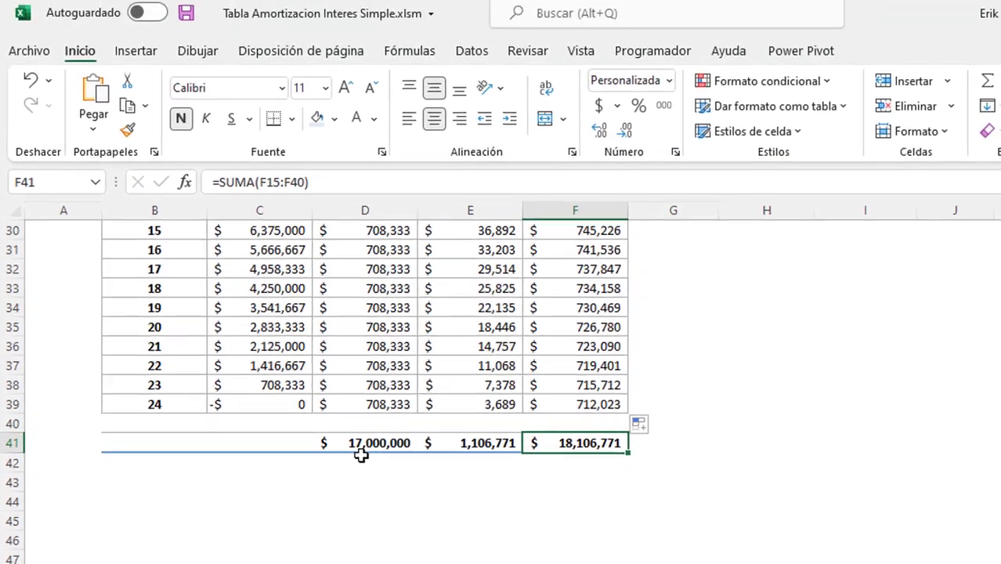
Step: Link Interes Total in F6 to the interest total with =+E41, showing $1,106,771
scroll(502, 407, up, 10)
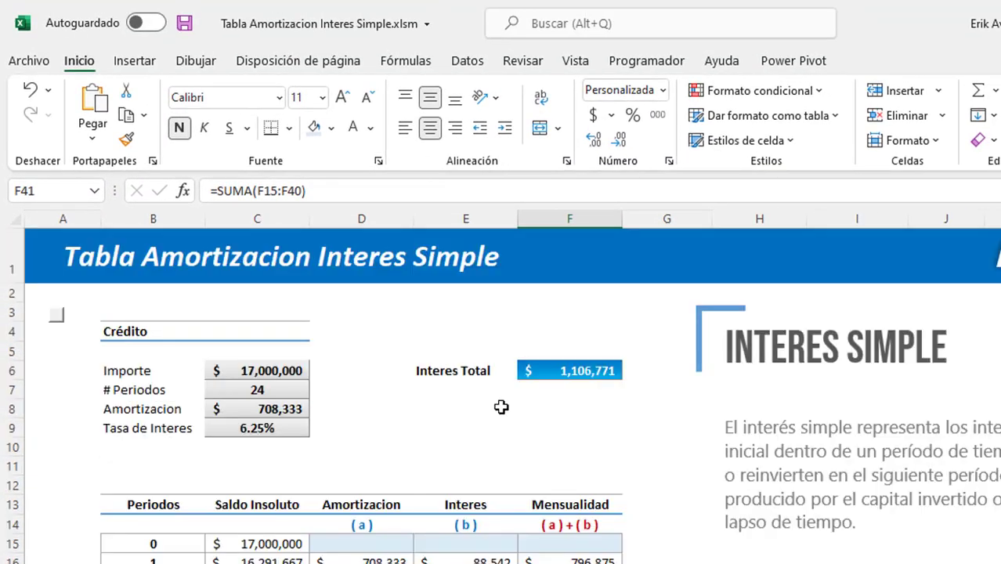
click(554, 368)
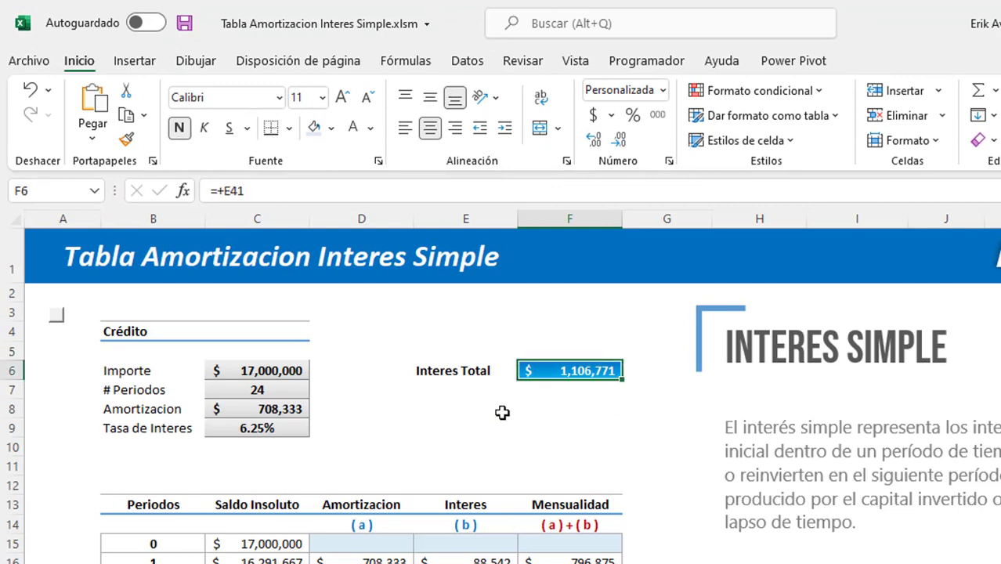
text(+)
scroll(517, 438, down, 9)
click(501, 467)
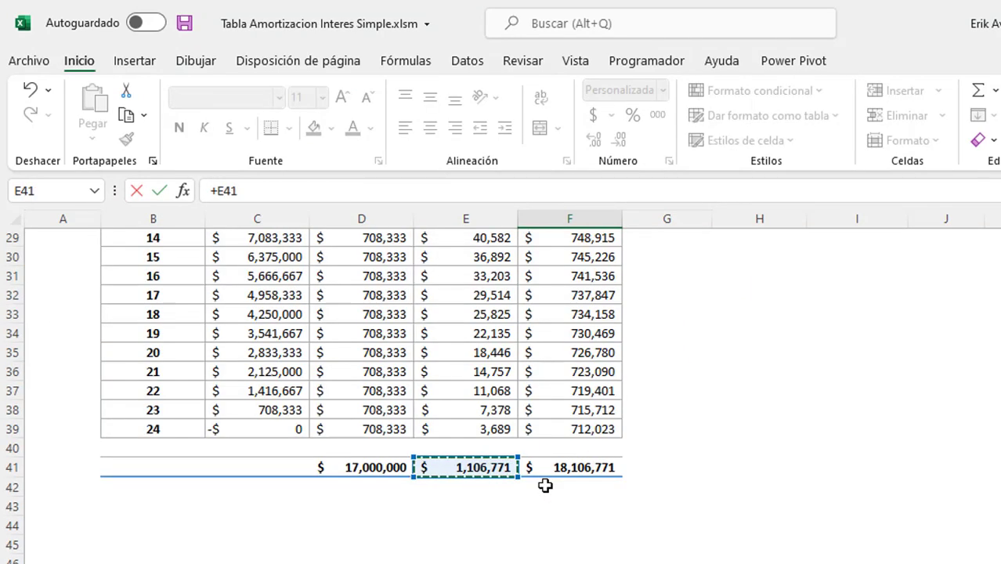
key(Return)
scroll(470, 483, up, 2)
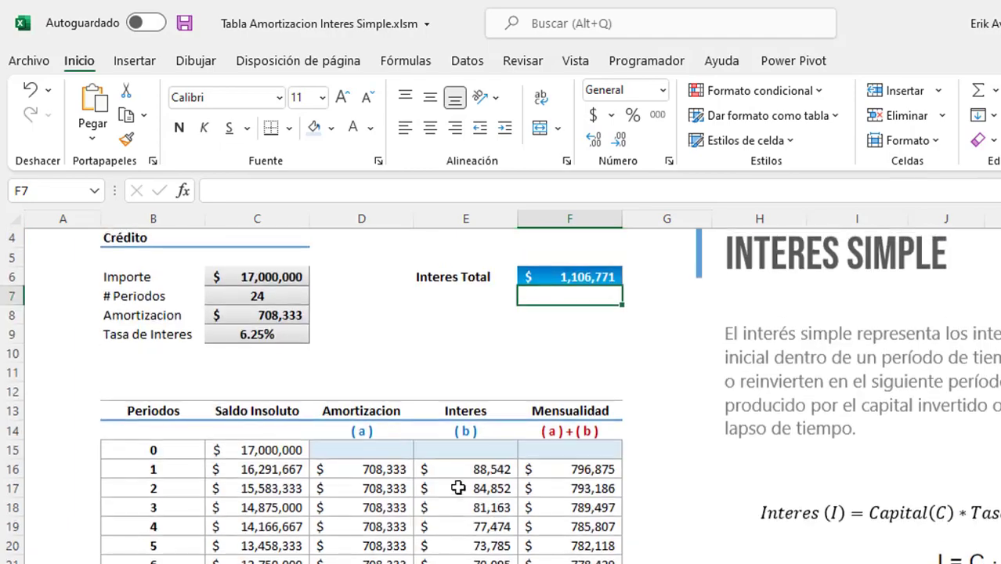
click(471, 297)
click(543, 275)
scroll(491, 323, up, 1)
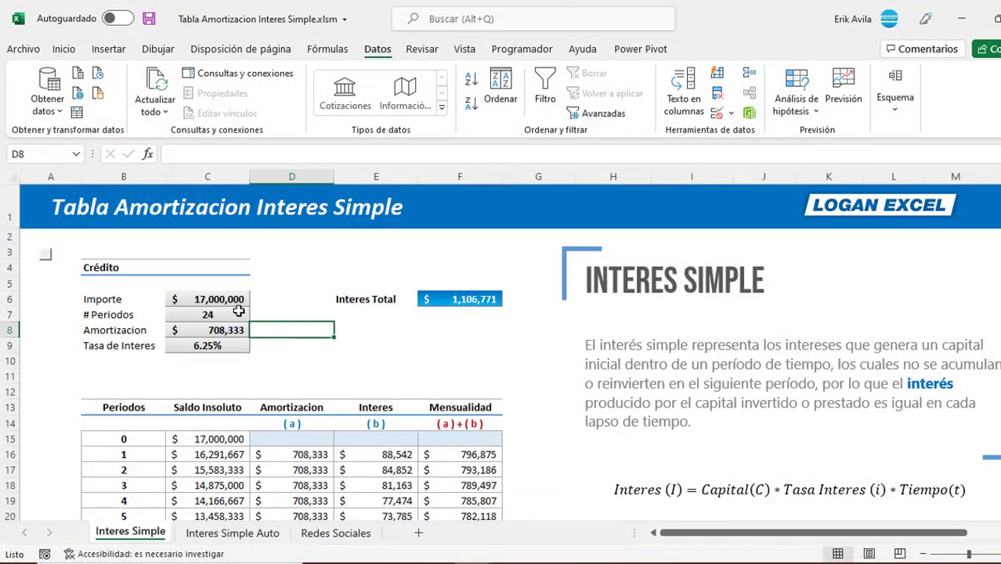
Step: Set # Periodos to 6 and check the balance and amortization rows
click(239, 313)
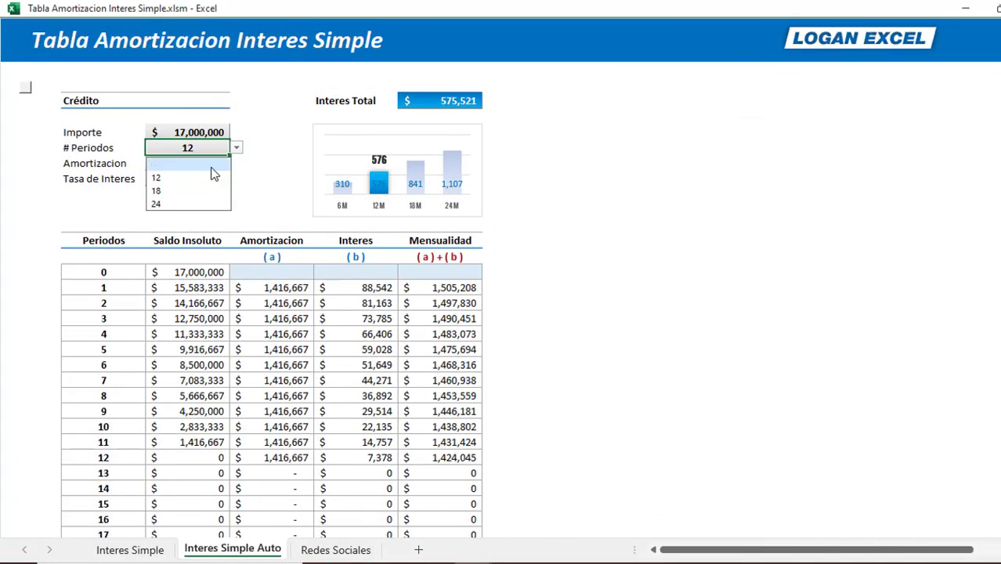
click(212, 165)
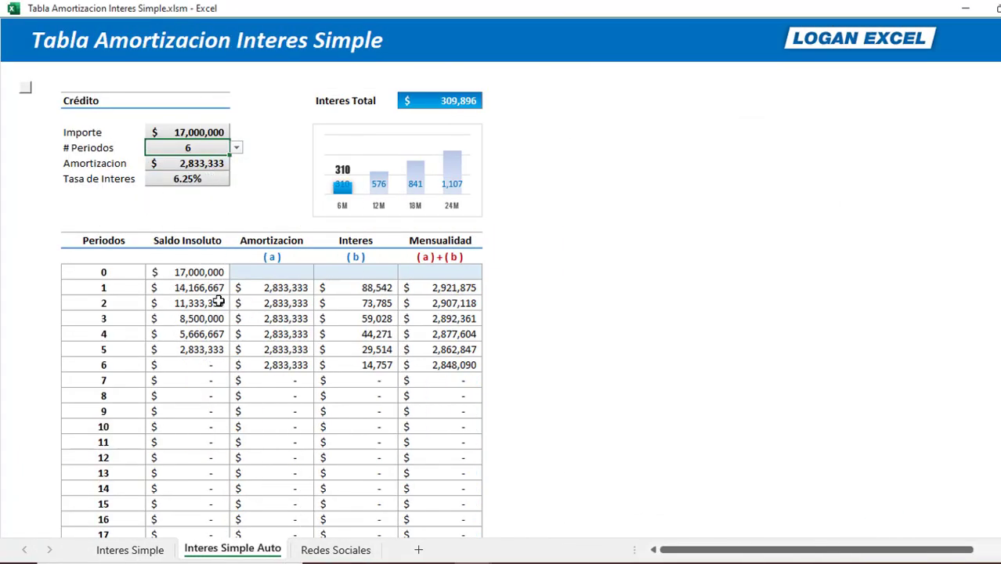
mouse_move(218, 300)
mouse_down()
mouse_move(278, 377)
mouse_move(286, 365)
mouse_up()
scroll(290, 362, down, 6)
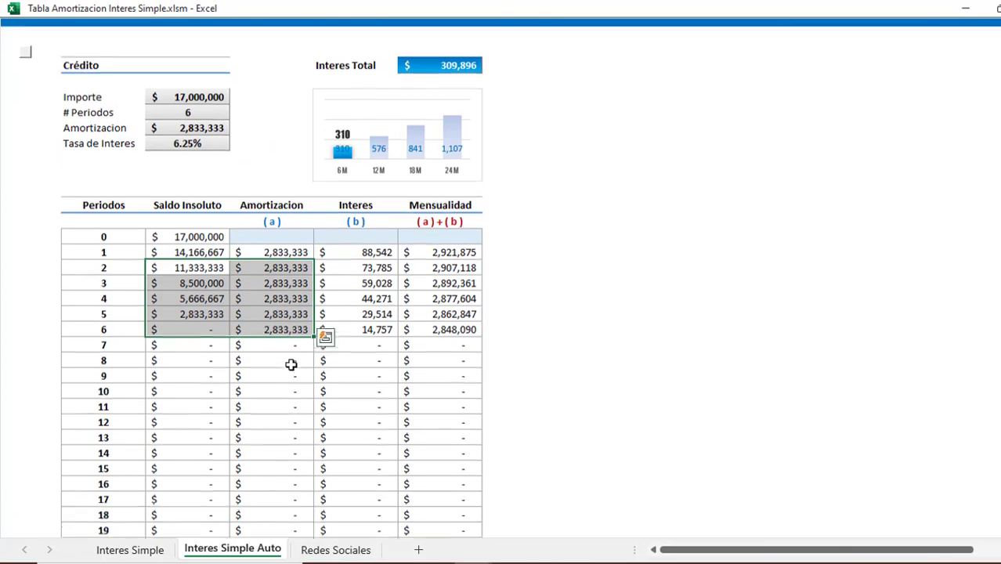
click(288, 377)
scroll(289, 311, up, 1)
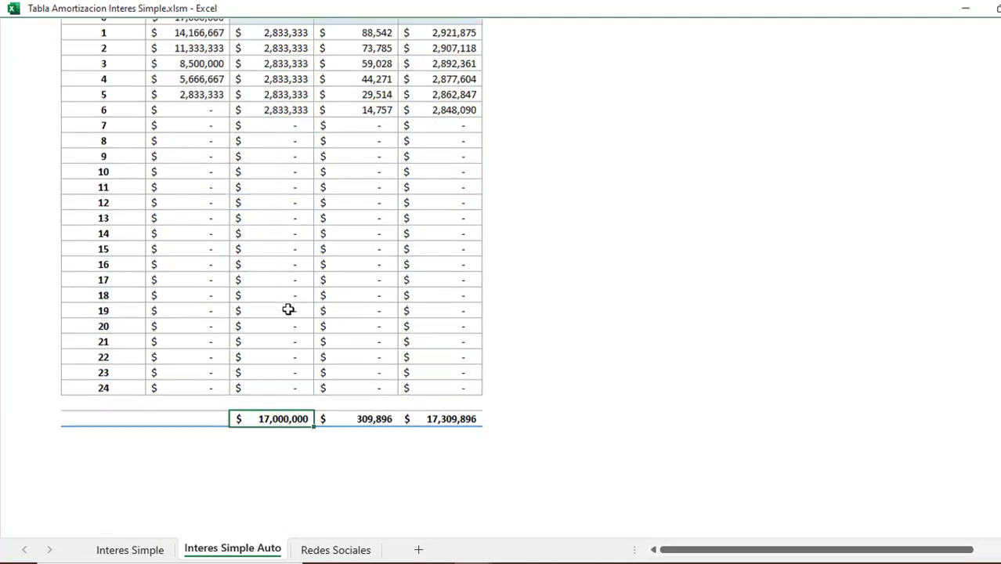
scroll(220, 200, up, 3)
scroll(200, 148, up, 2)
Step: Switch the term to 12, then 18, then 24 periods, reviewing the table each time
click(199, 148)
click(246, 148)
click(235, 176)
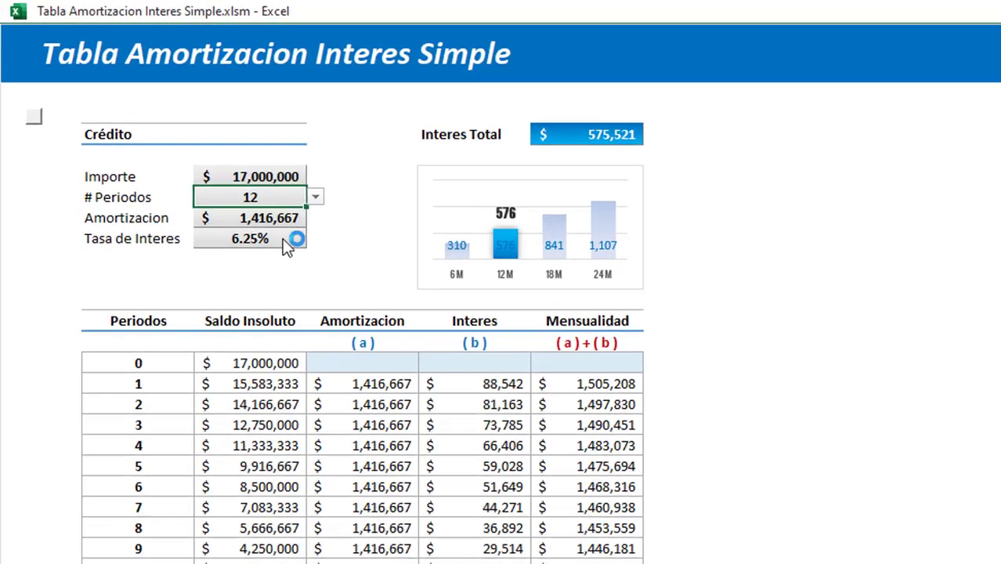
click(417, 261)
click(337, 337)
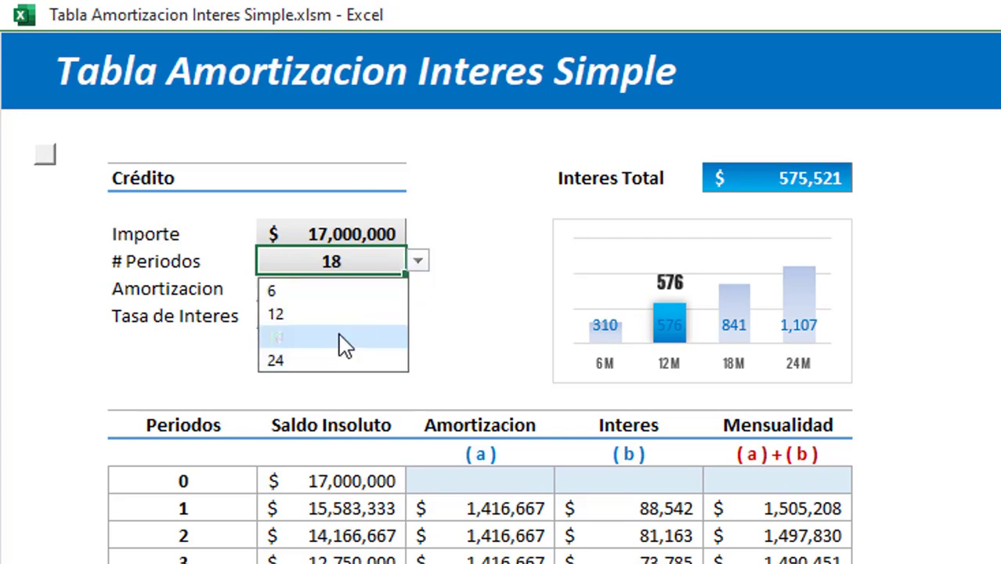
click(421, 266)
click(371, 361)
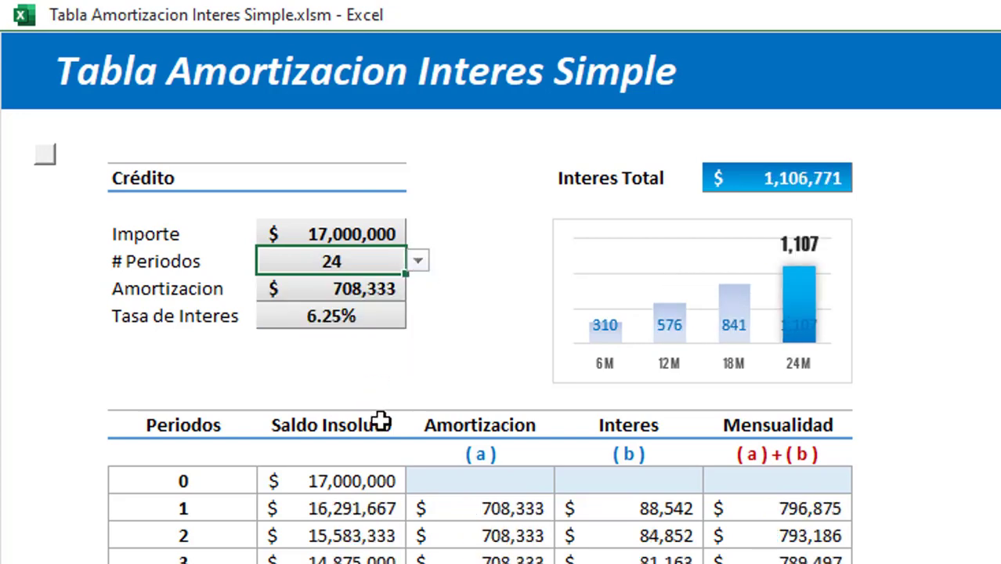
scroll(398, 470, down, 5)
scroll(398, 470, up, 3)
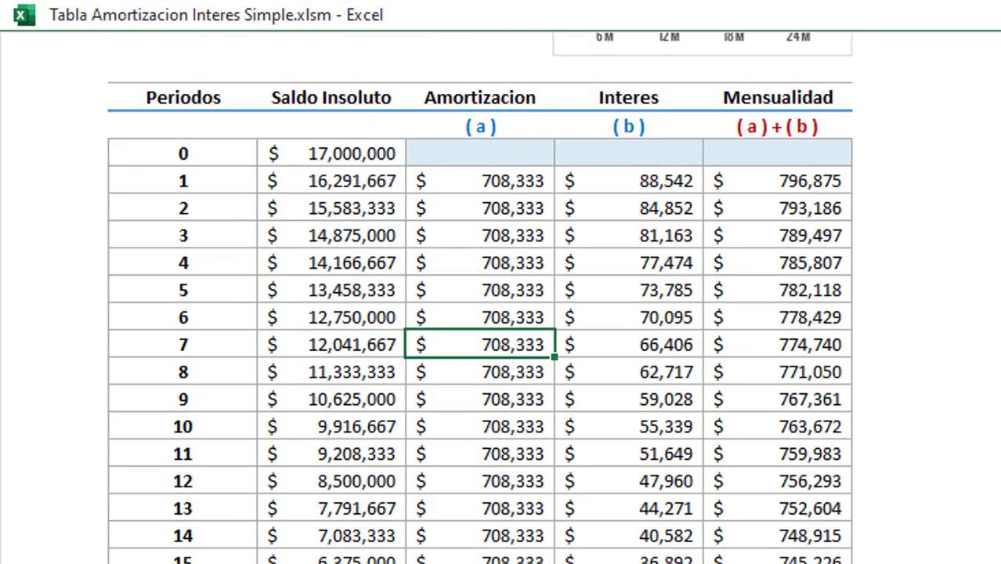
scroll(397, 496, up, 4)
Step: Return the term to 6 periods, check the Amortizacion rows, and exit full-screen view
click(363, 263)
click(419, 260)
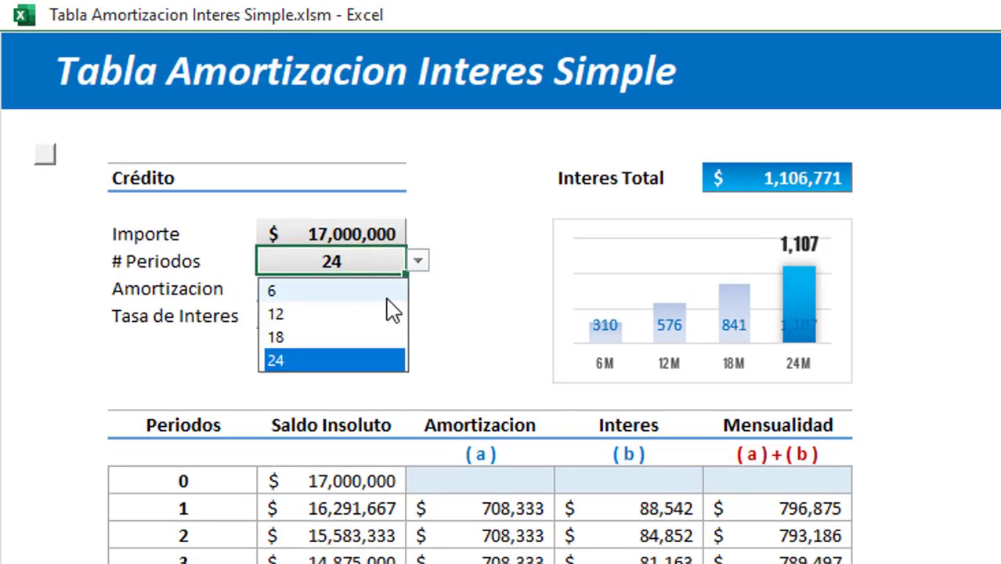
click(365, 294)
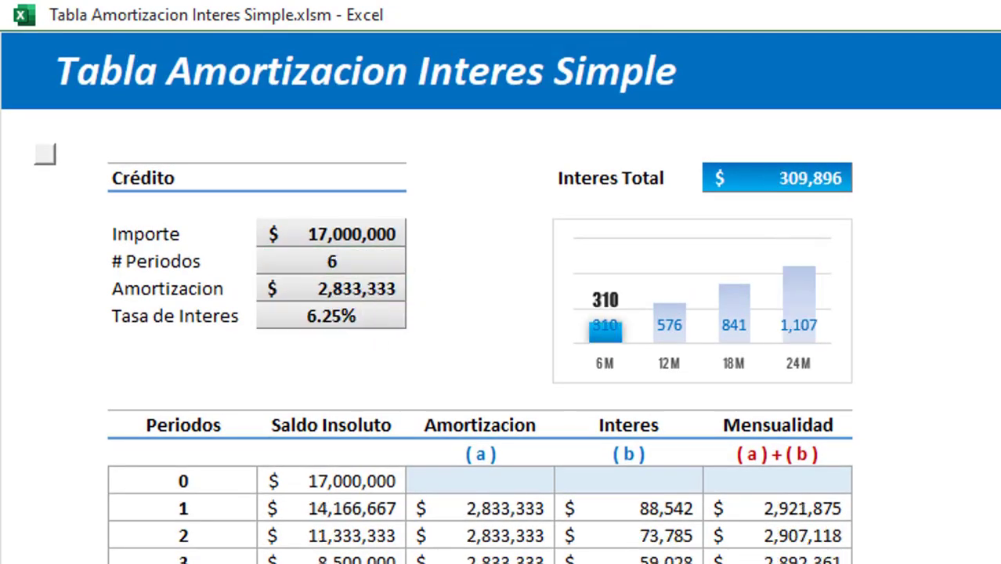
scroll(479, 391, down, 1)
click(481, 507)
scroll(480, 345, down, 2)
scroll(380, 470, up, 2)
scroll(380, 470, up, 1)
click(318, 262)
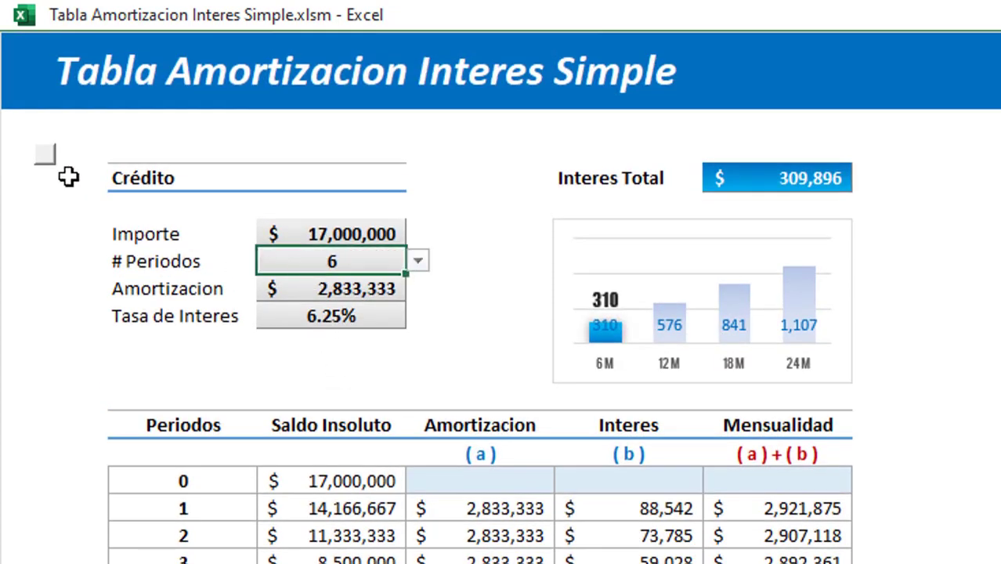
click(44, 155)
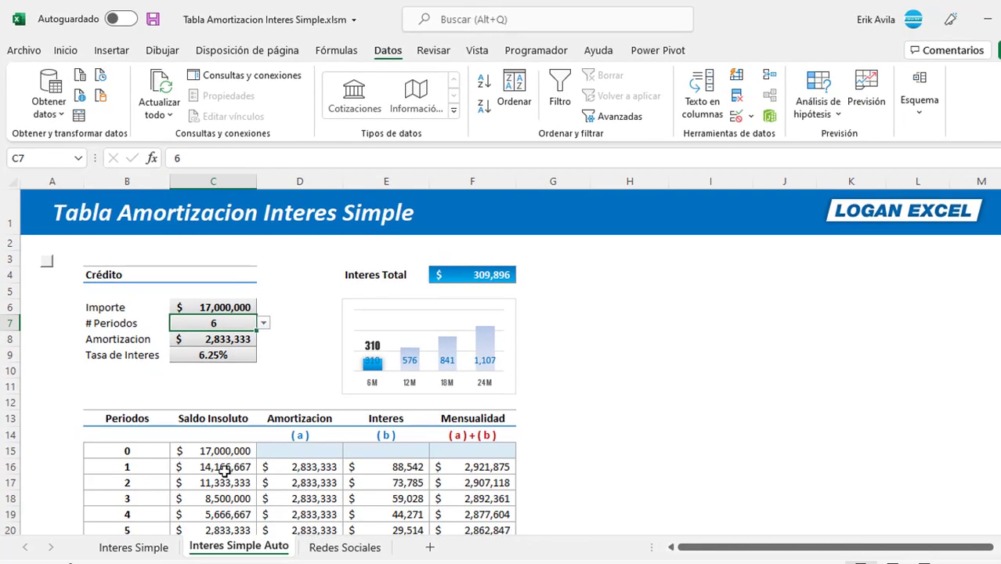
Step: Go to the Interes Simple sheet and select the # Periodos cell C7
click(133, 546)
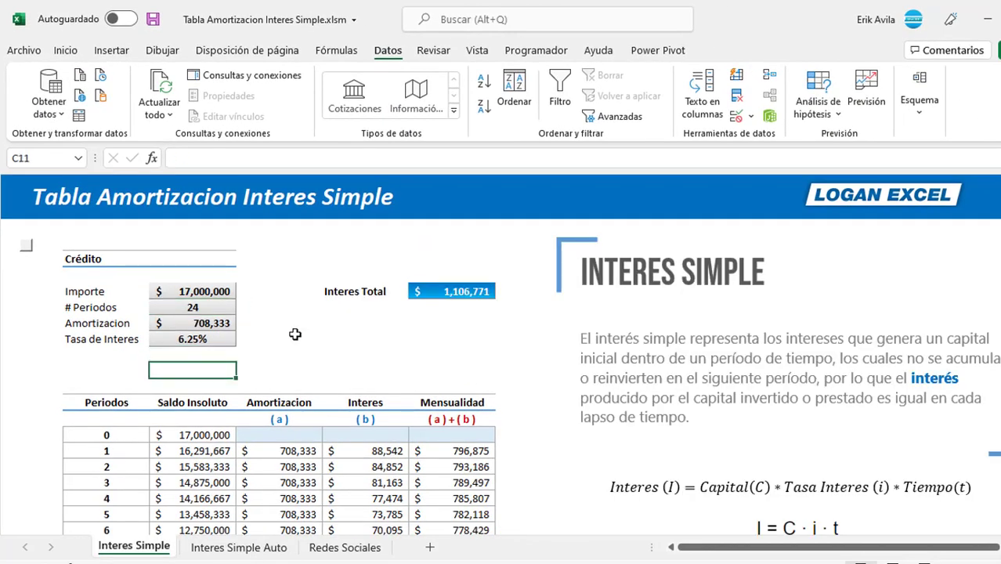
click(279, 342)
key(Up)
key(Up)
scroll(268, 354, down, 2)
scroll(268, 356, down, 3)
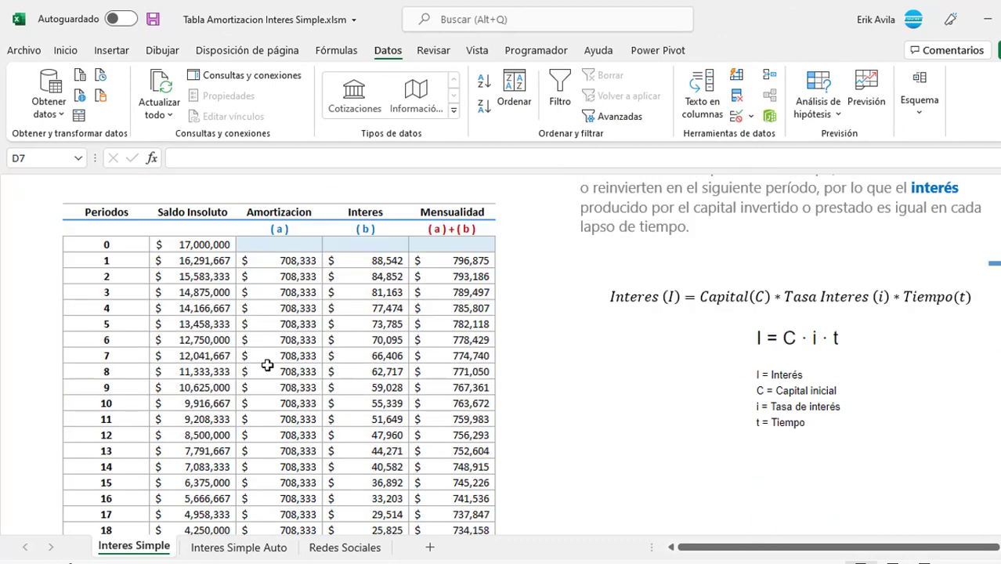
scroll(267, 365, down, 4)
scroll(290, 235, up, 5)
scroll(228, 297, up, 3)
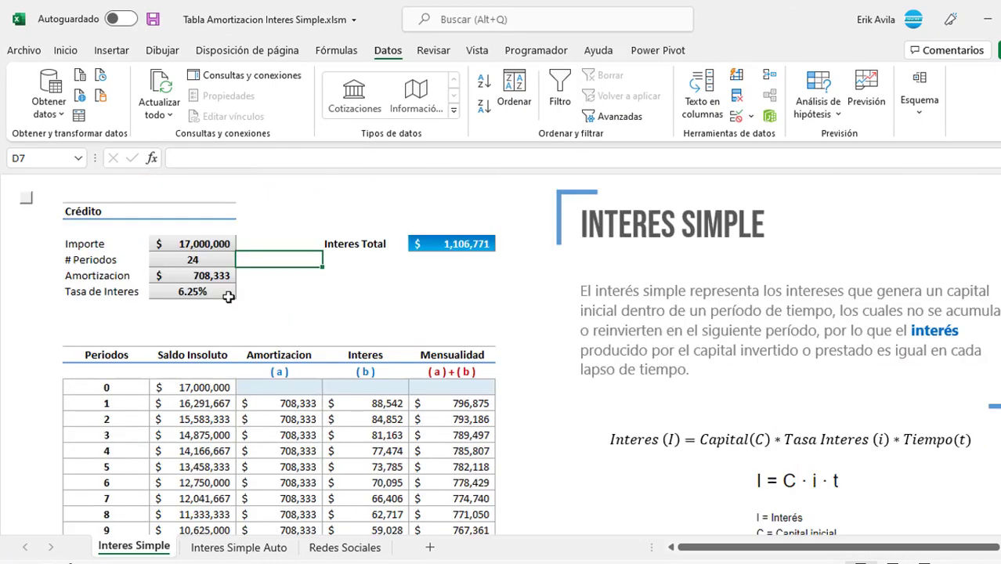
click(209, 259)
scroll(210, 259, up, 1)
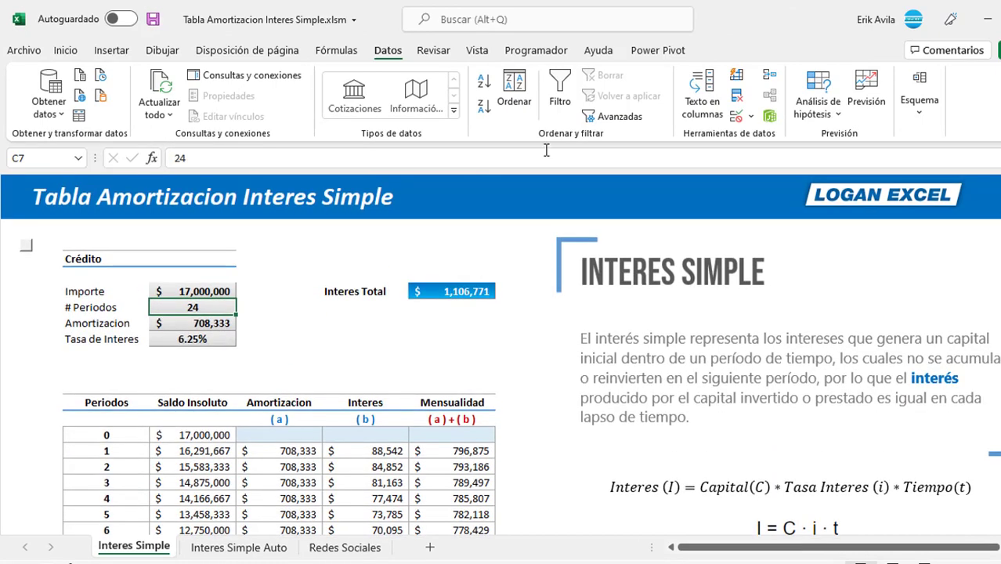
Step: Add list data validation to C7 with source 6,12,18,24
click(738, 118)
click(672, 191)
click(619, 237)
click(617, 256)
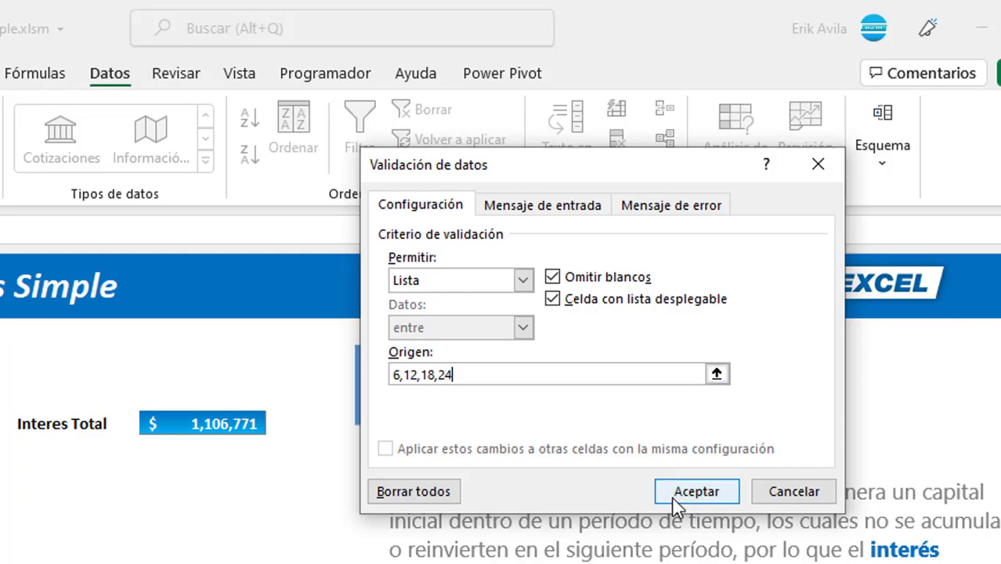
click(694, 492)
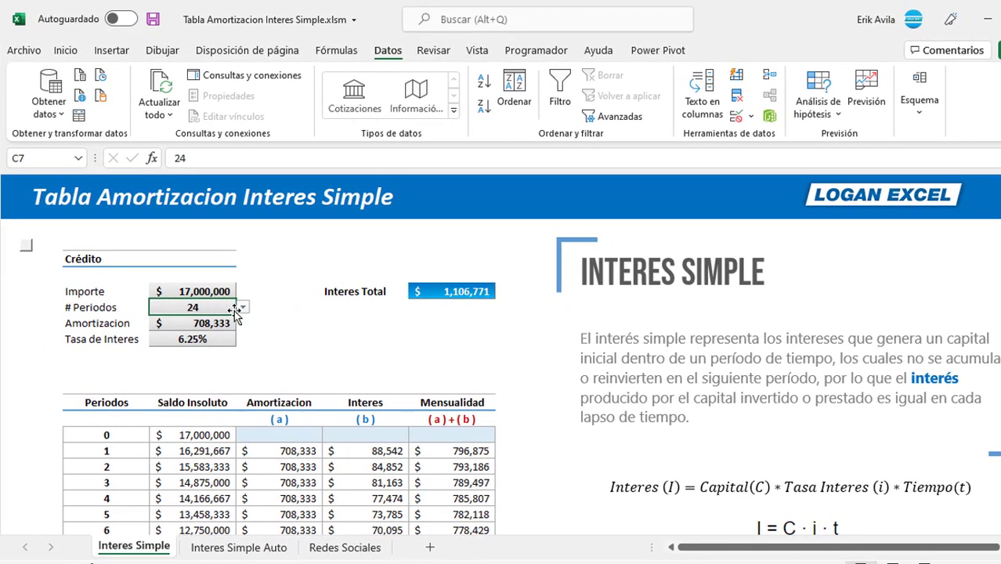
Step: Enter full-screen view and set the term to 6 periods from the C7 list
key(ctrl+shift+F1)
drag(229, 161, 213, 156)
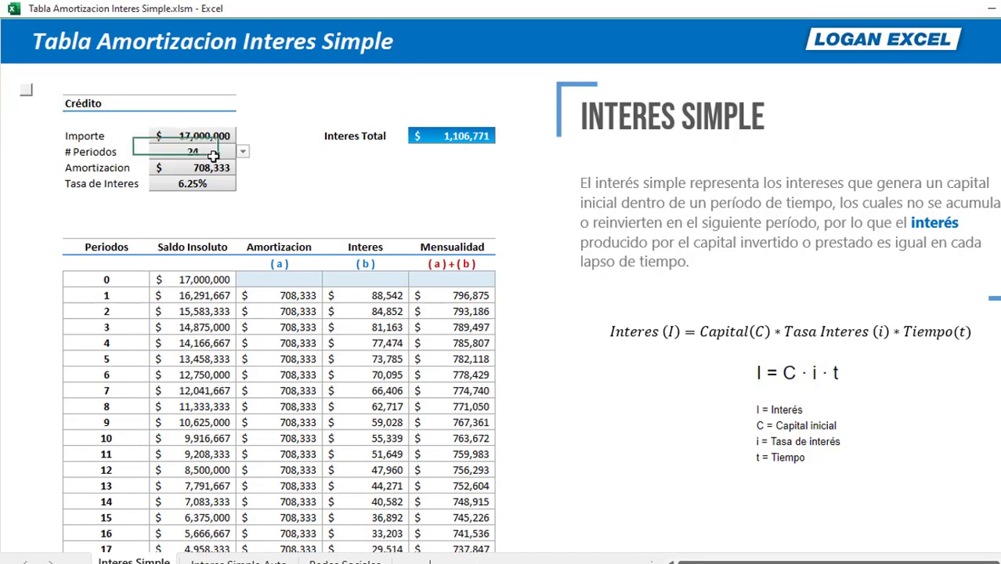
click(243, 152)
click(217, 172)
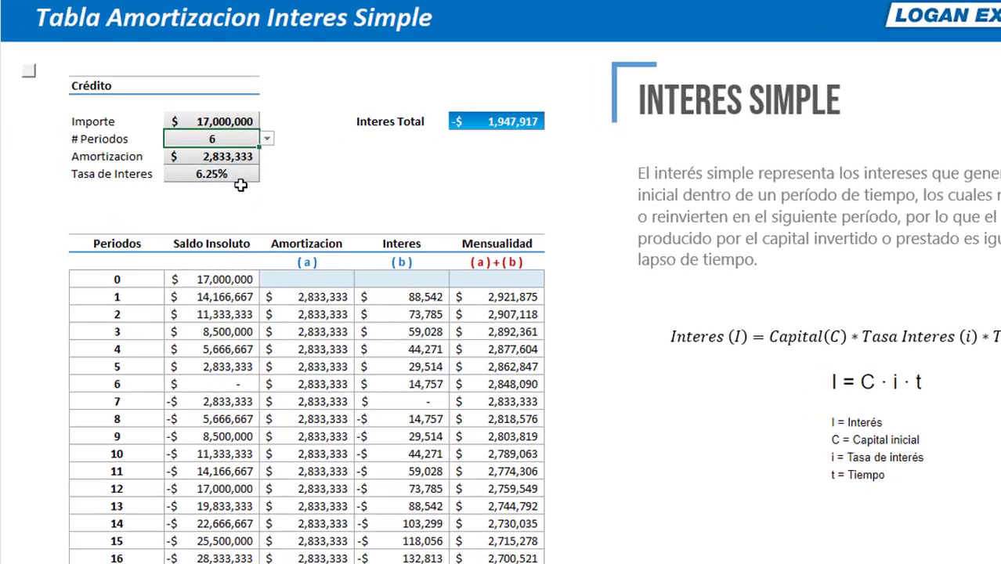
Step: Inspect the balances, noting they turn negative after period 6
click(223, 384)
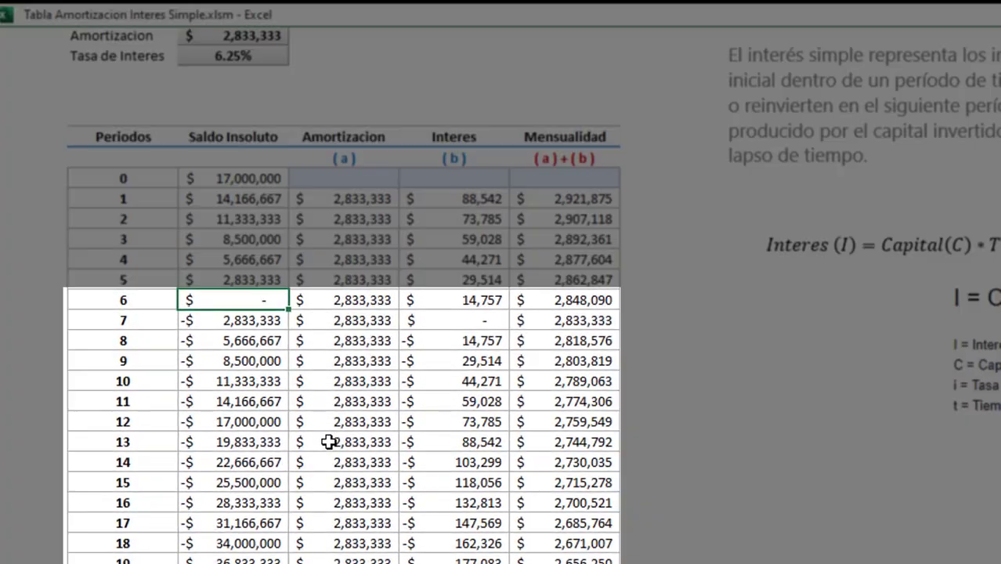
click(354, 410)
click(291, 339)
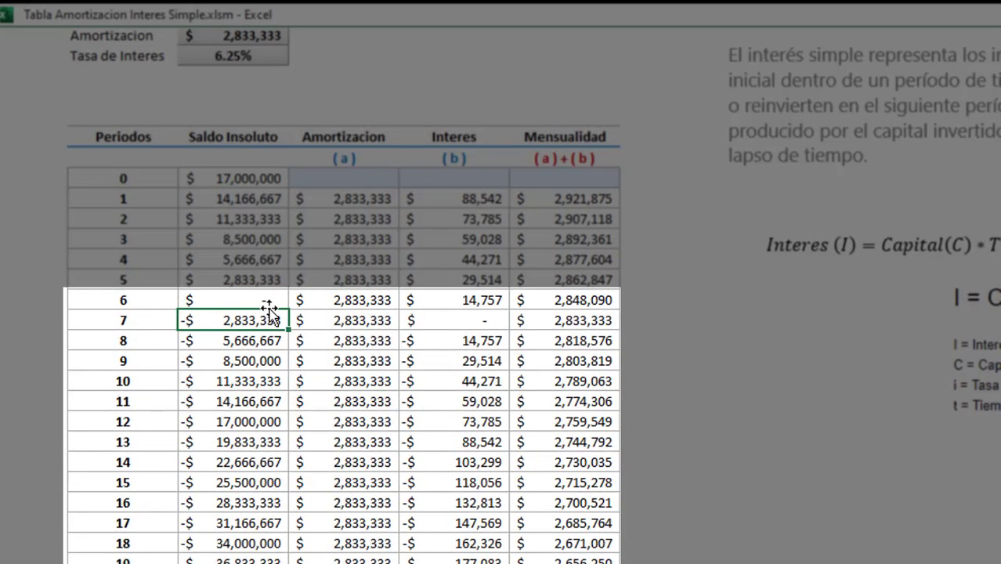
drag(261, 219, 262, 300)
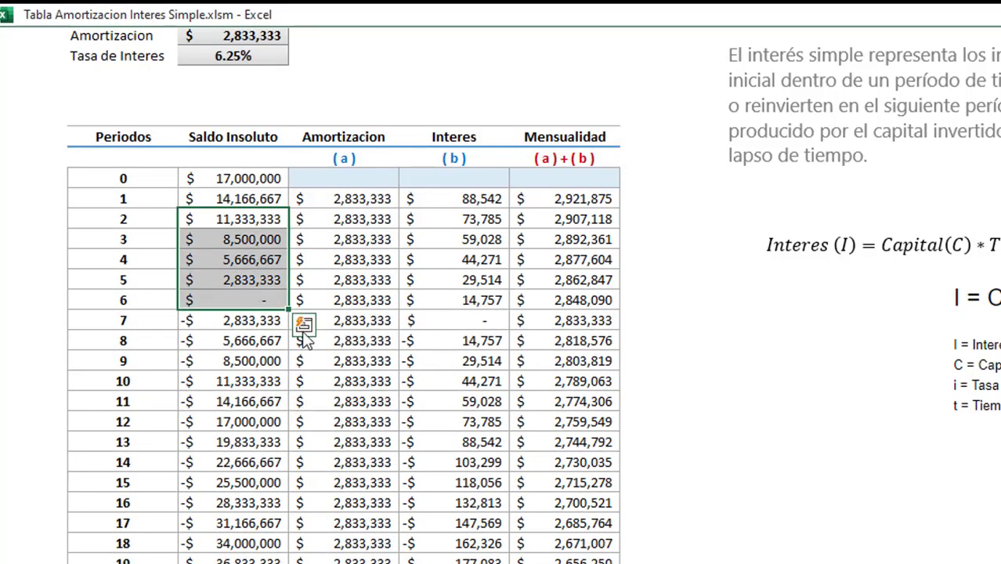
click(350, 326)
Step: Review the amortization and interest formulas for periods 7 to 16 without changing them
double_click(349, 326)
double_click(473, 362)
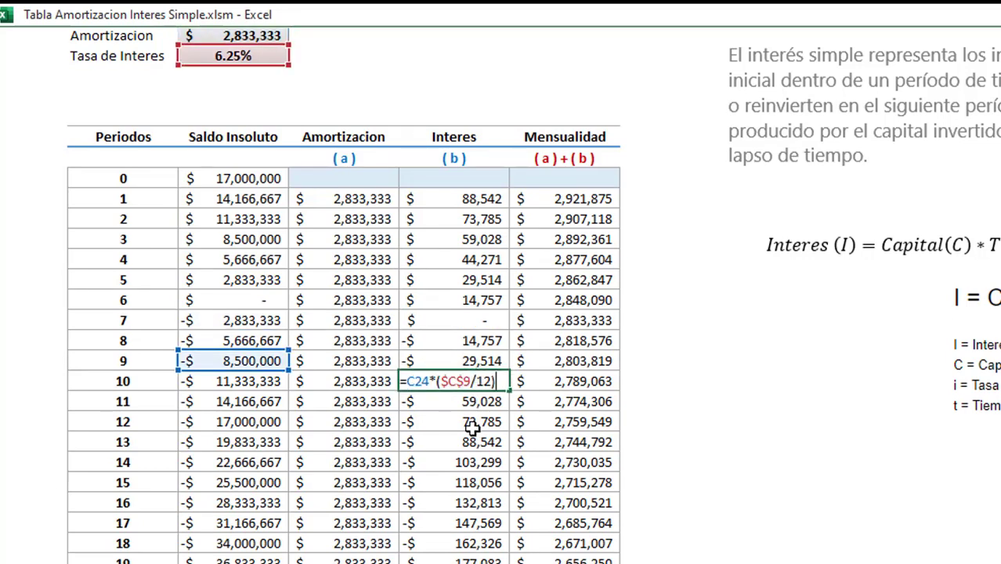
click(472, 423)
double_click(472, 423)
double_click(468, 462)
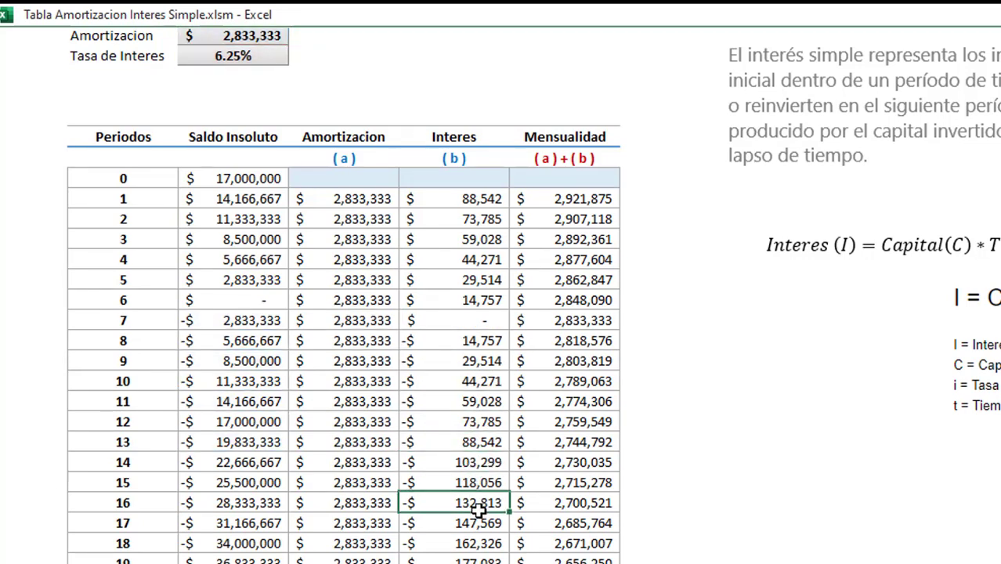
double_click(476, 502)
key(Escape)
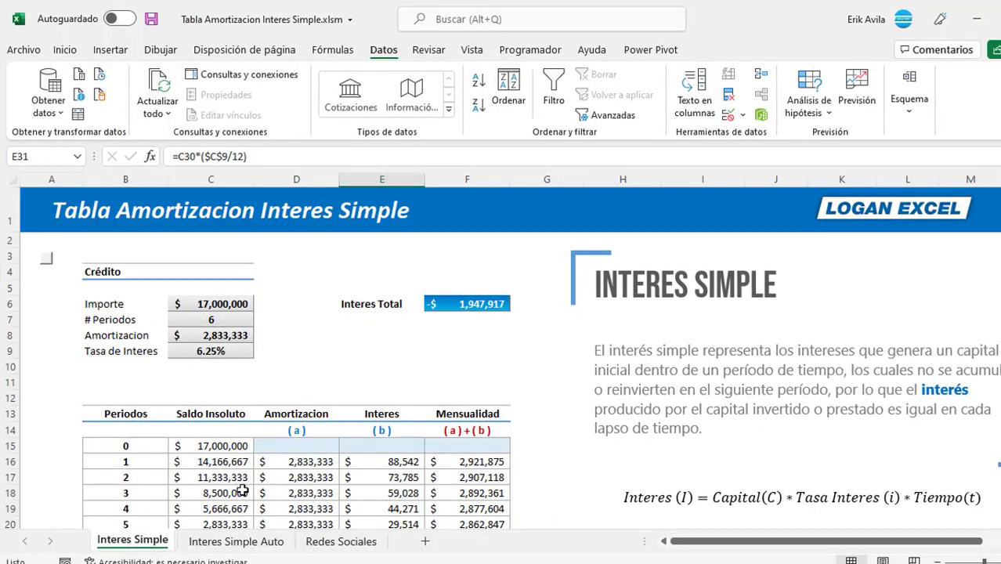
Step: Locate the period 5 balance cell C20 and view its current formula
scroll(244, 484, down, 2)
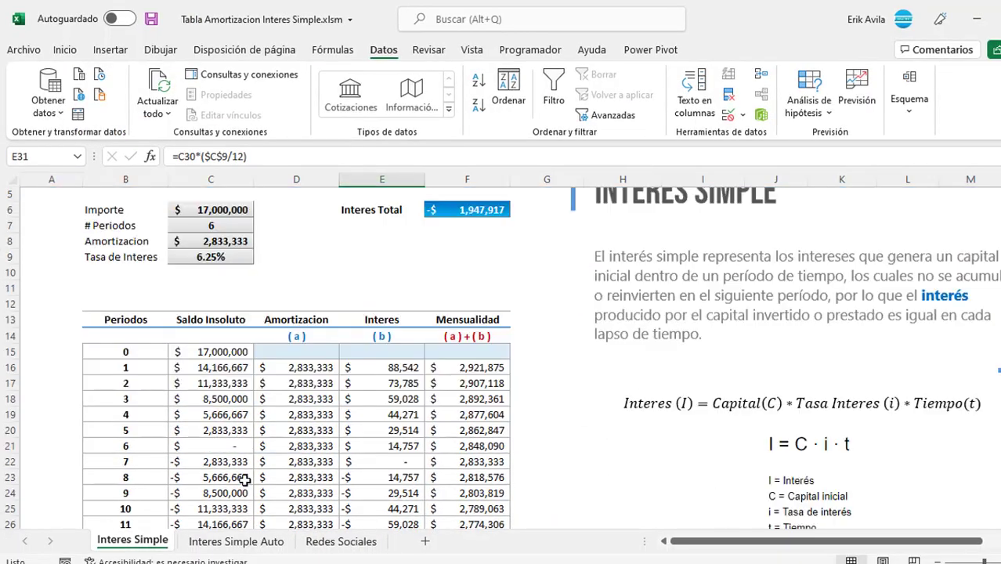
click(238, 442)
click(233, 424)
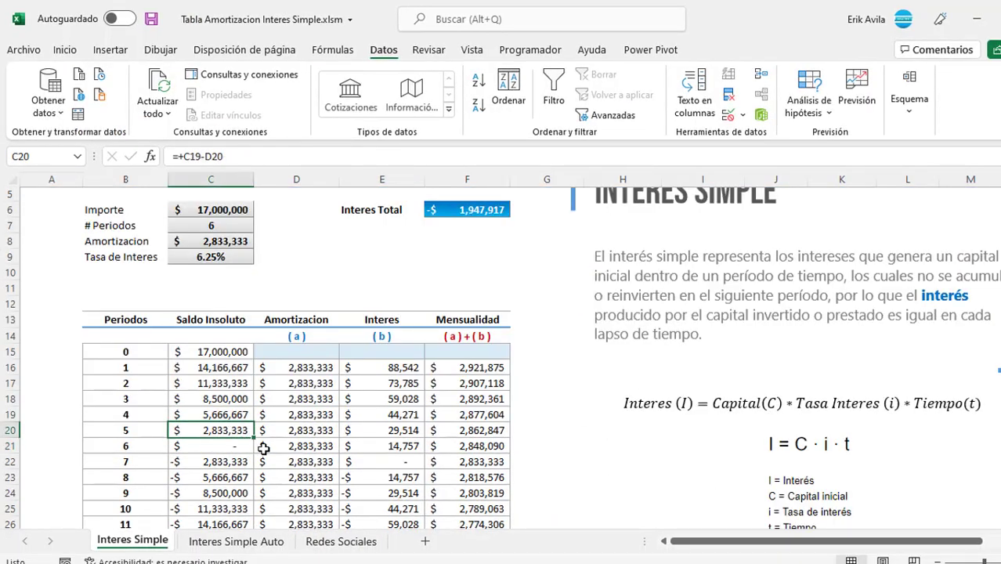
click(382, 458)
click(231, 430)
double_click(230, 431)
key(Escape)
Step: Rewrite C20 as =SI(B20<$C$7,C19-D20,0)
click(180, 158)
key(BackSpace)
text(si()
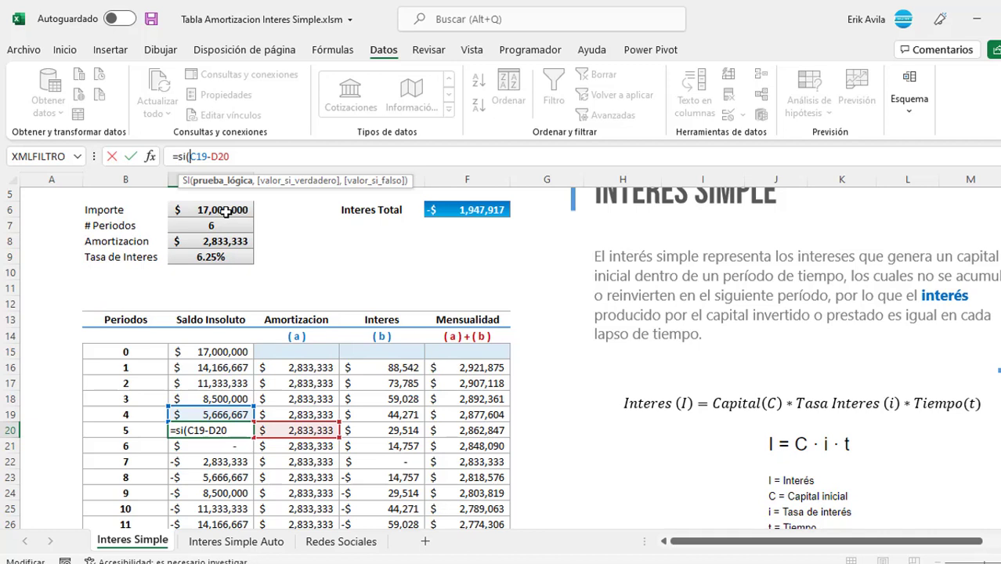
click(137, 429)
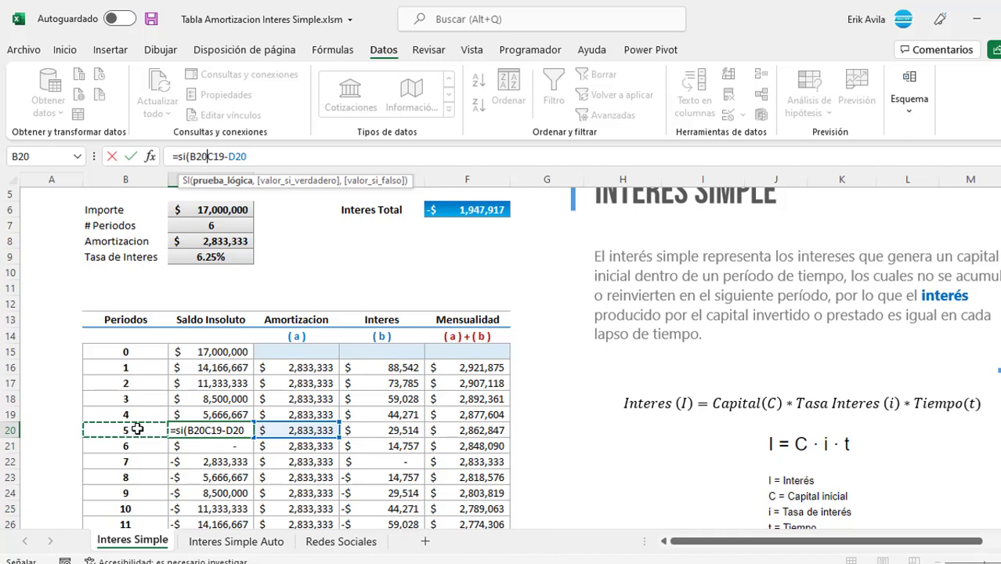
text(<)
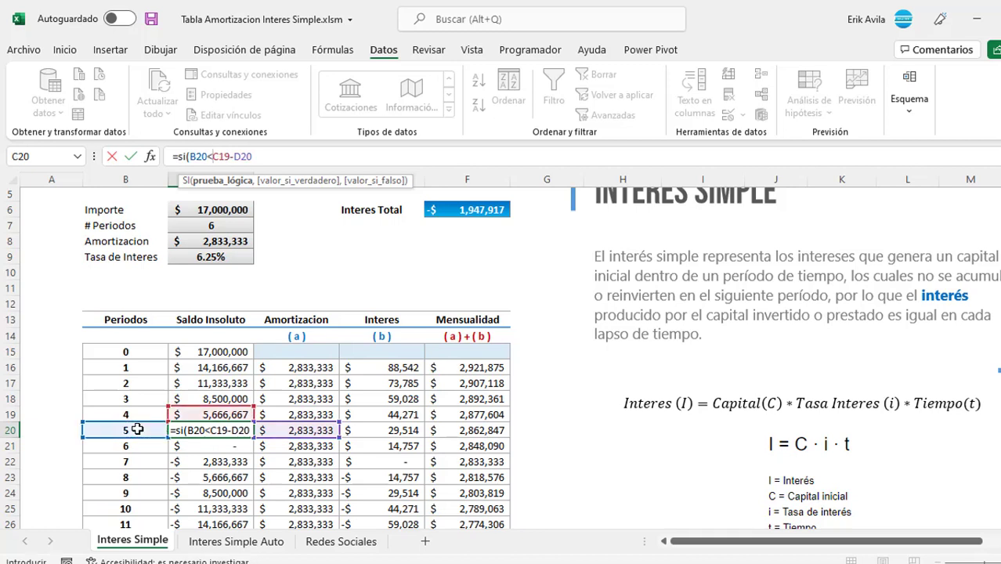
click(229, 228)
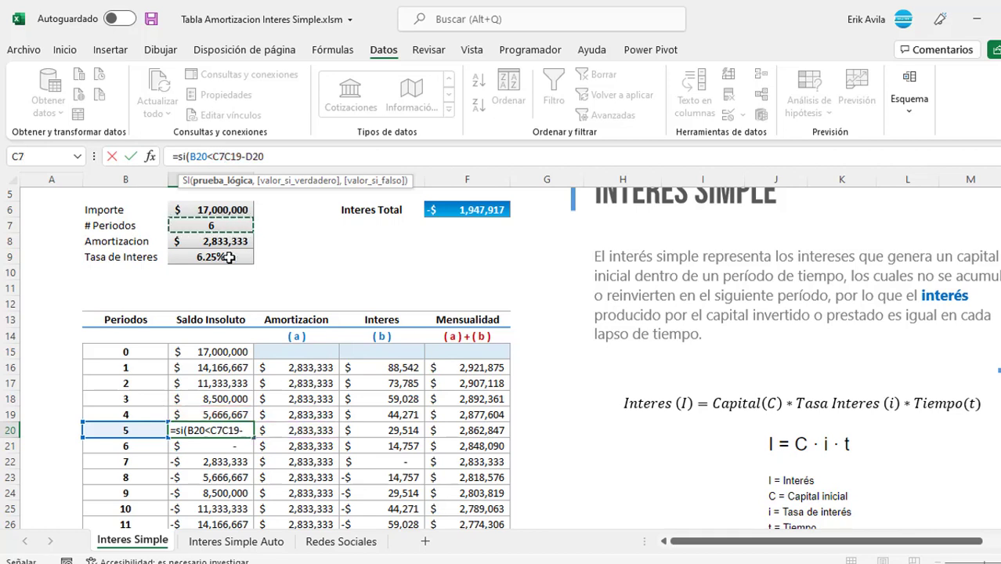
key(F4)
text($C$7,)
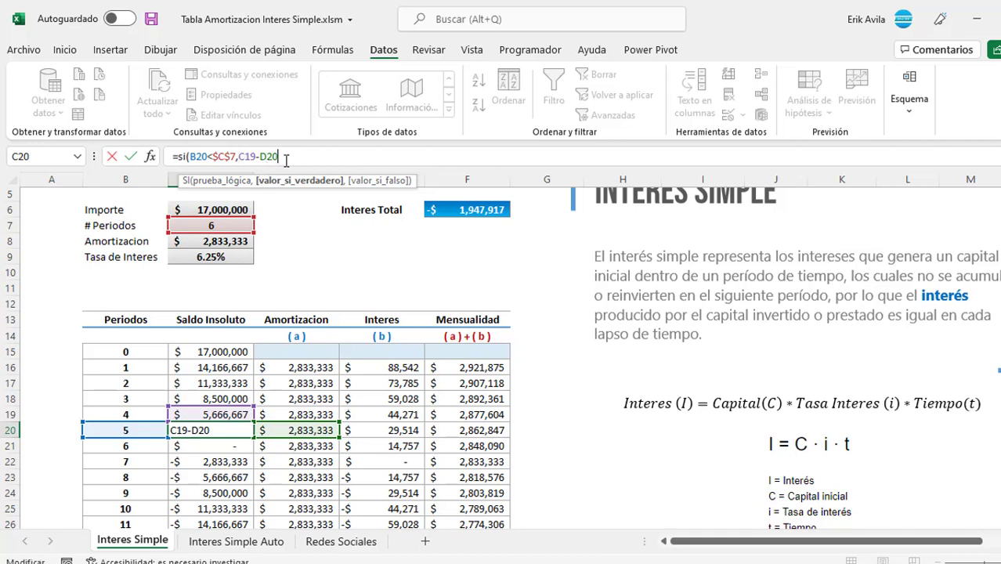
text(,0)
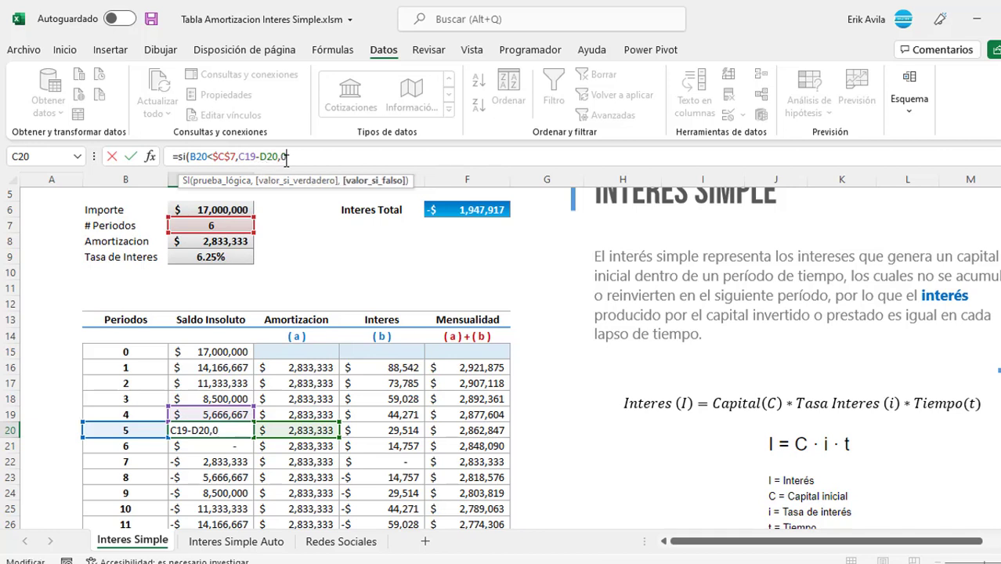
text())
key(Return)
Step: Copy the C20 formula into the Saldo Insoluto column from period 1 to 24
key(Up)
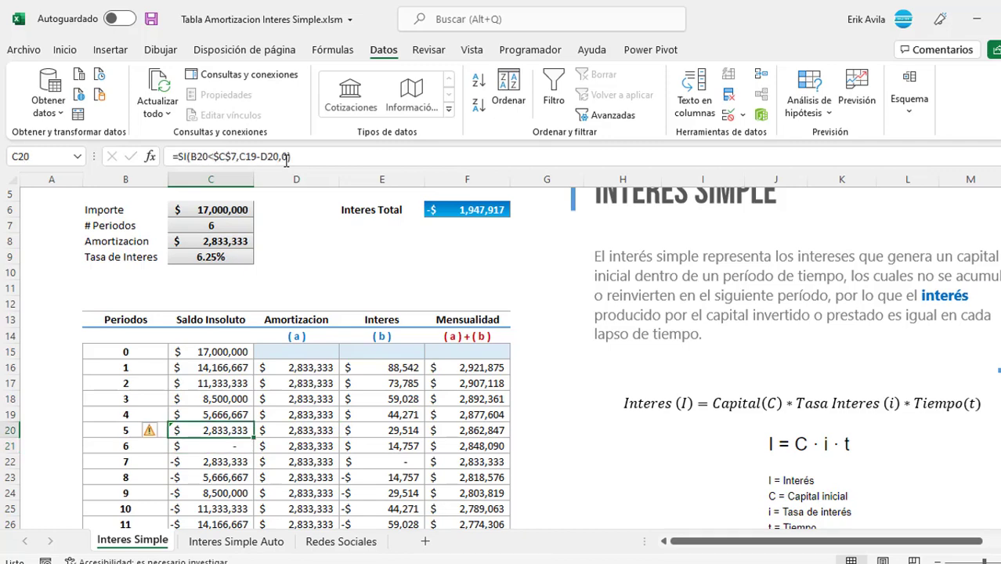
key(ctrl+c)
click(210, 362)
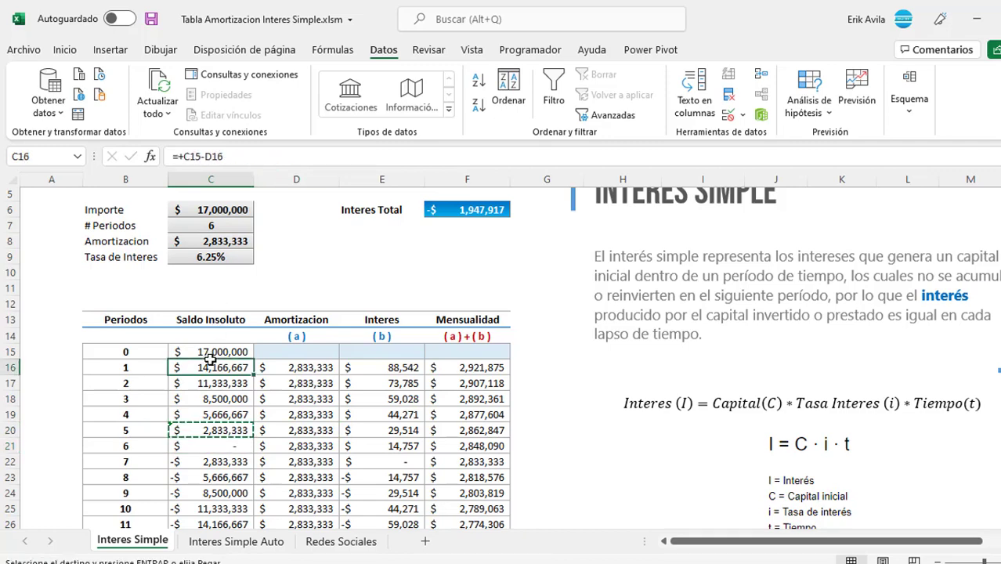
key(ctrl+shift+Down)
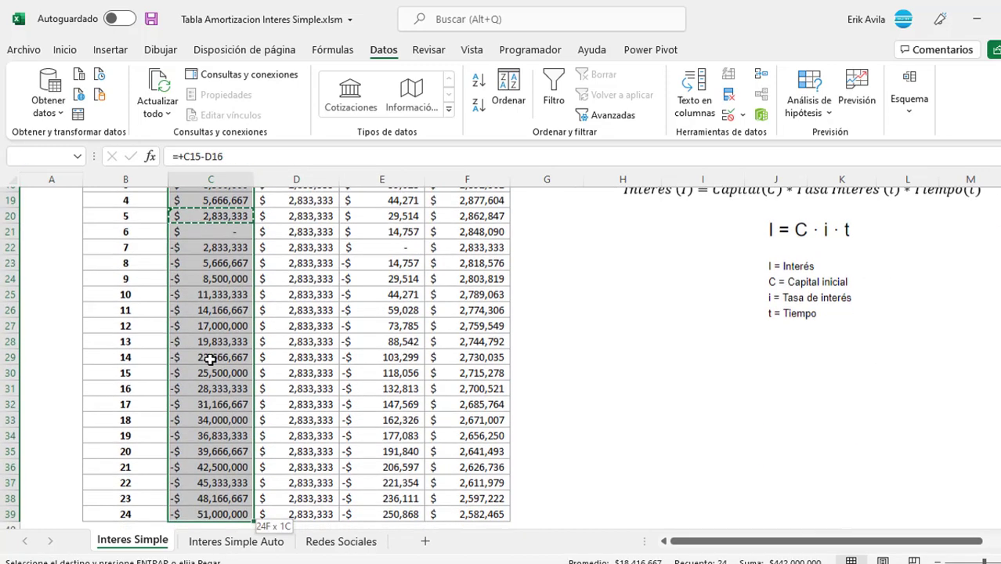
key(Return)
Step: Check period 6's balance and amortization formulas after the paste
click(239, 433)
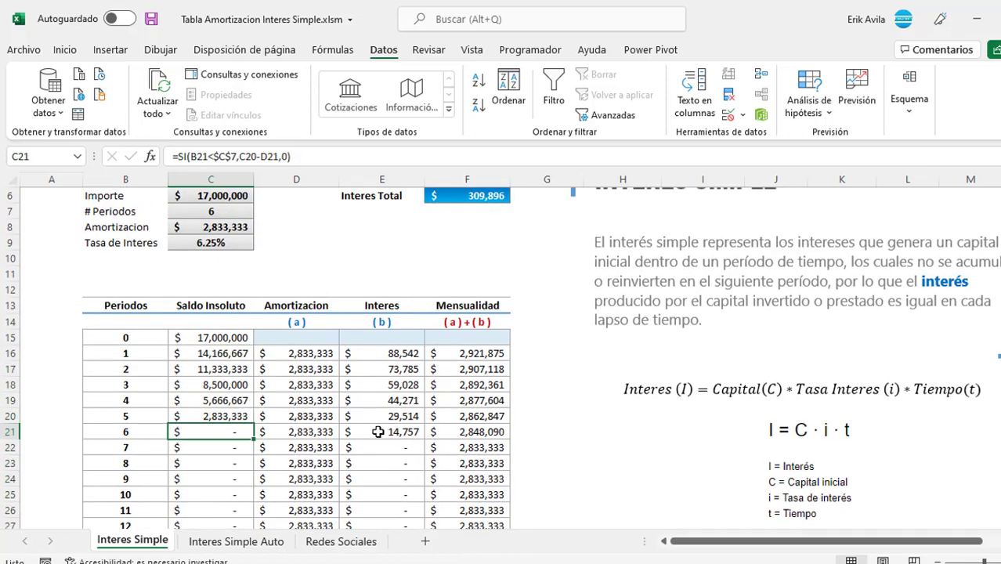
scroll(260, 445, down, 3)
scroll(261, 445, up, 2)
scroll(260, 445, up, 1)
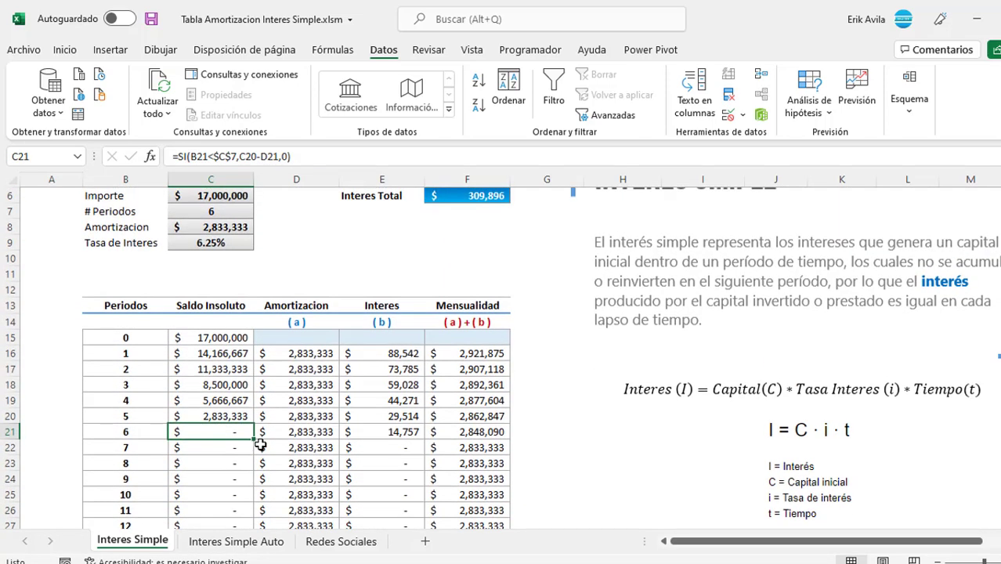
click(306, 429)
click(240, 433)
Step: Start replacing the D16 amortization formula with an SI function
click(275, 432)
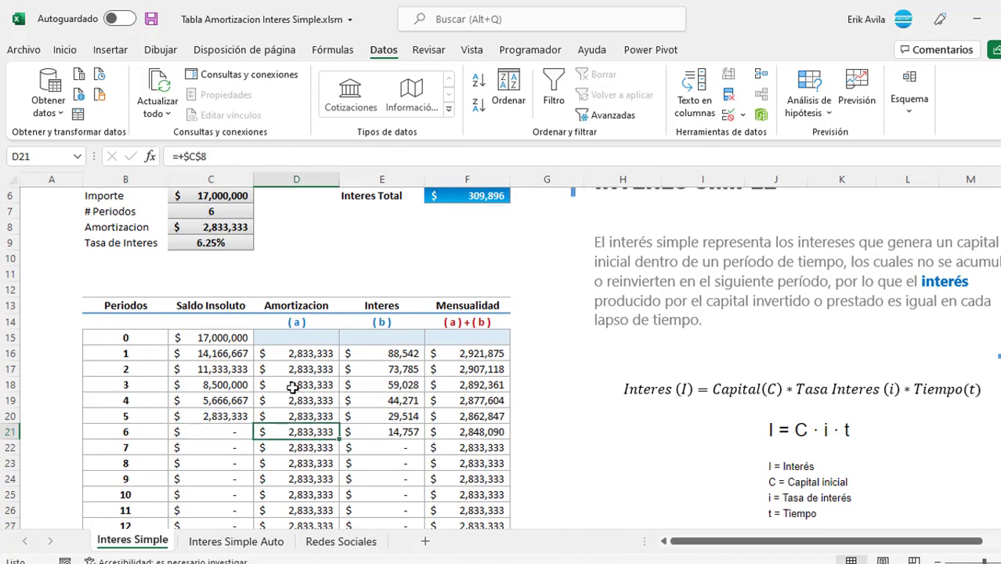
click(297, 360)
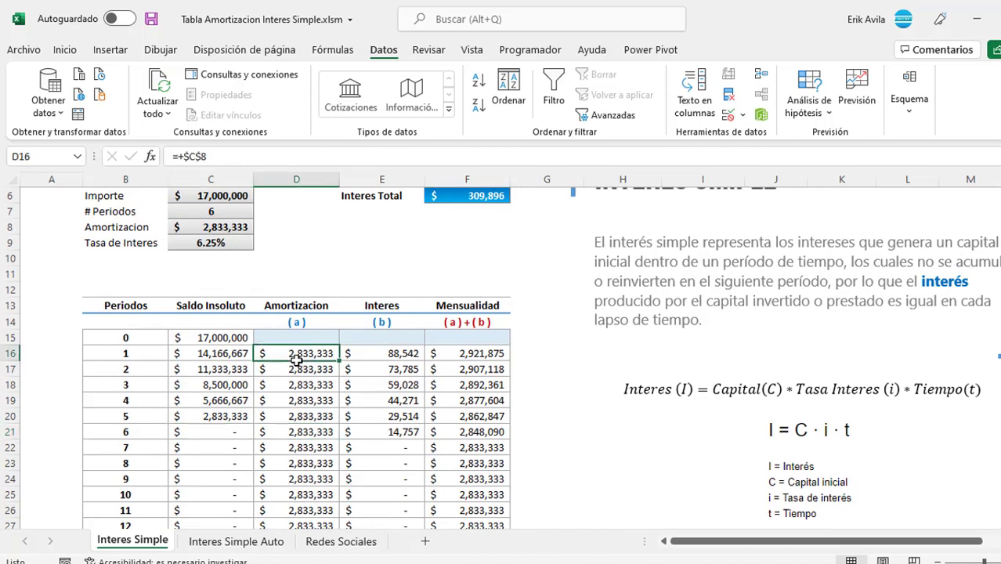
click(183, 157)
key(BackSpace)
text(s)
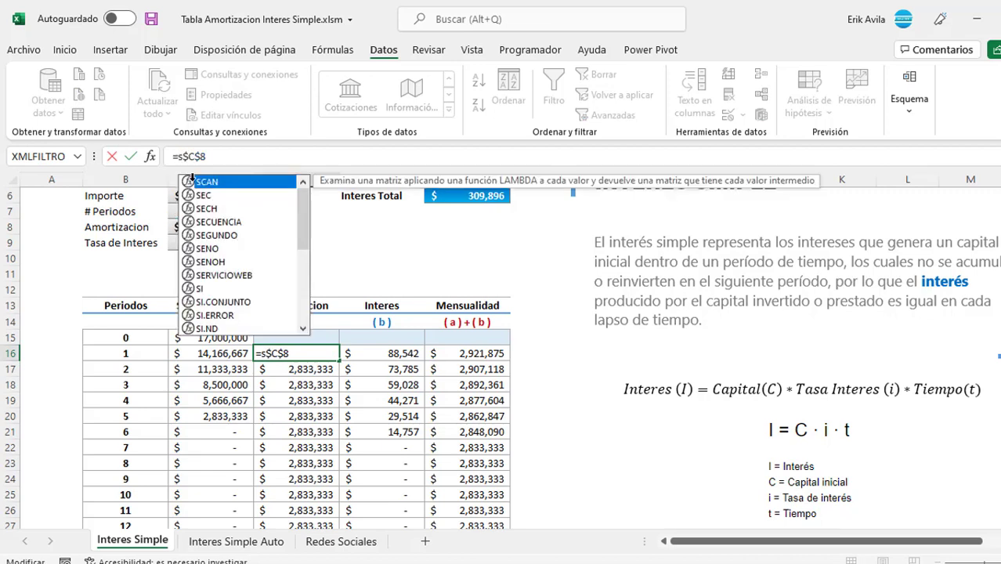
text(i)
double_click(198, 183)
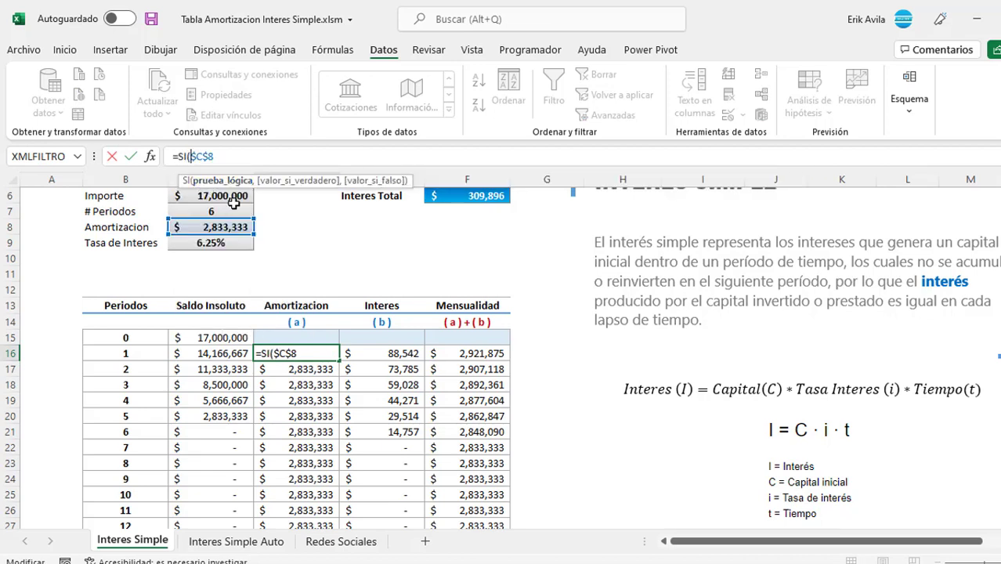
Step: Complete D16 as =SI(B16<$C$7,$C$8,0) and fill it down to row 40
click(145, 355)
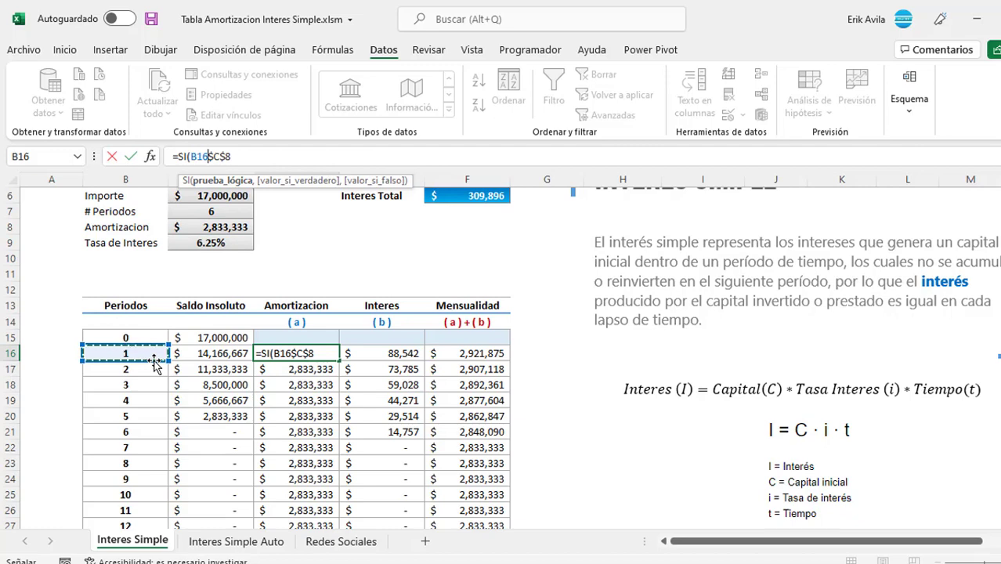
text(<)
scroll(205, 262, up, 1)
click(205, 263)
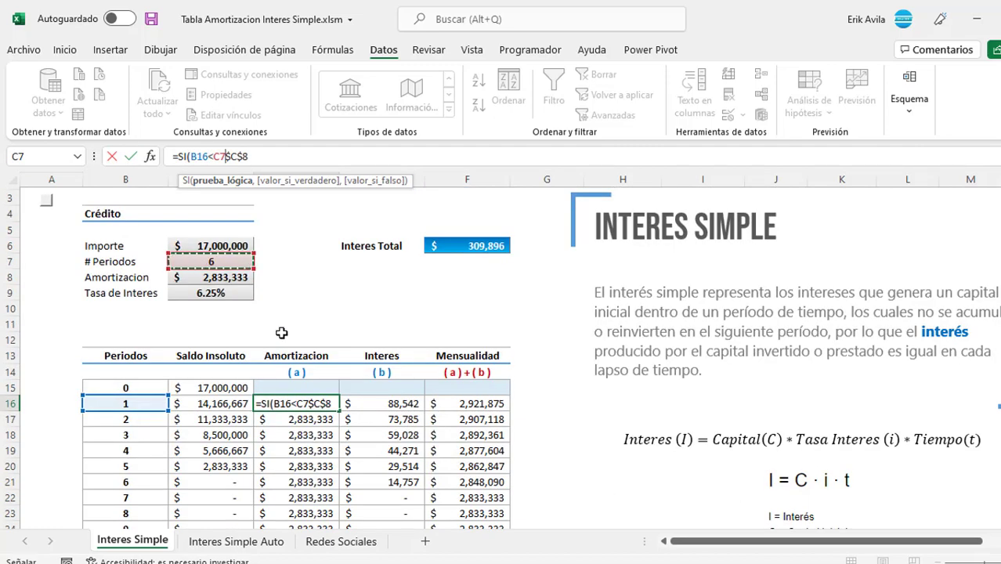
key(F4)
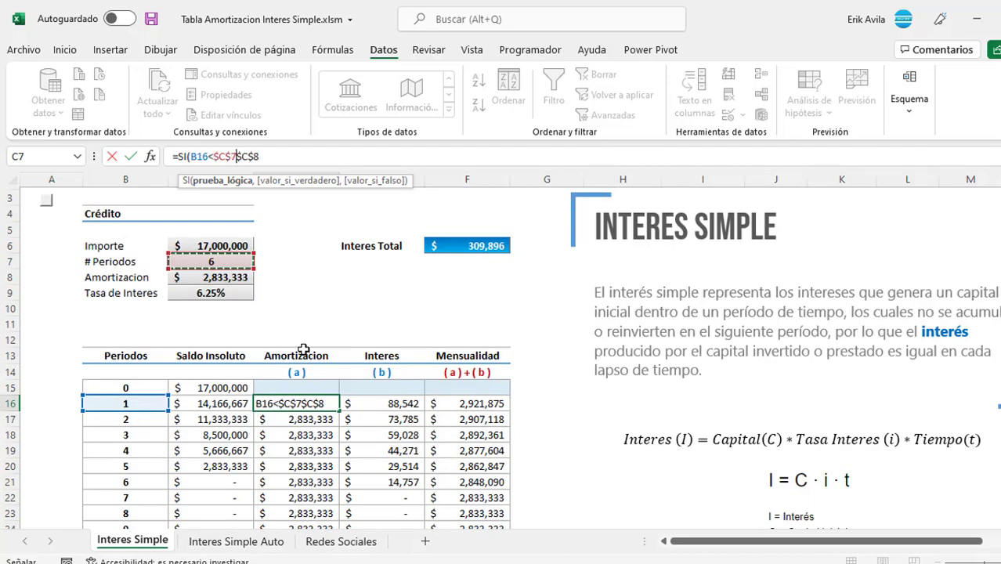
text(,)
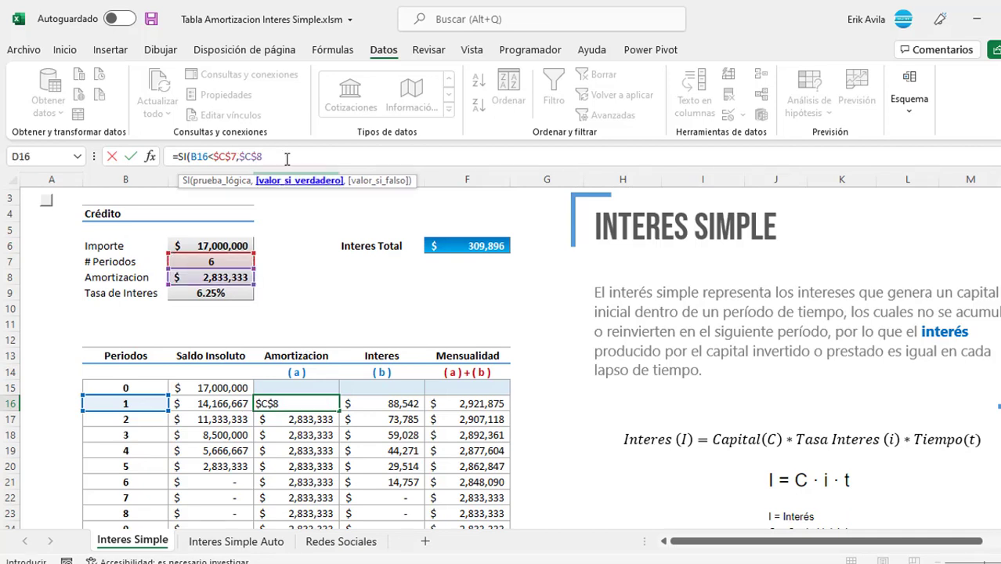
click(287, 154)
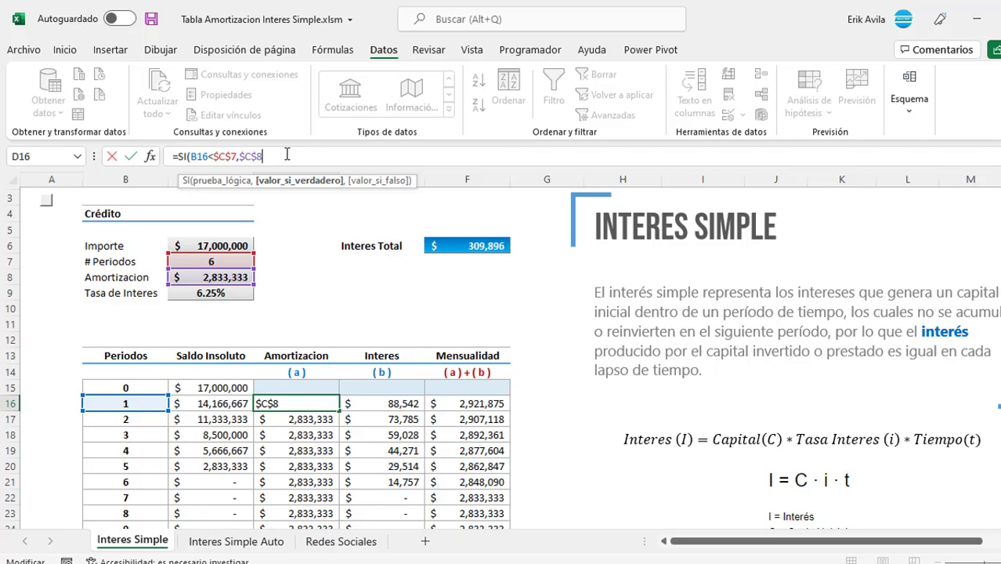
text(,0)
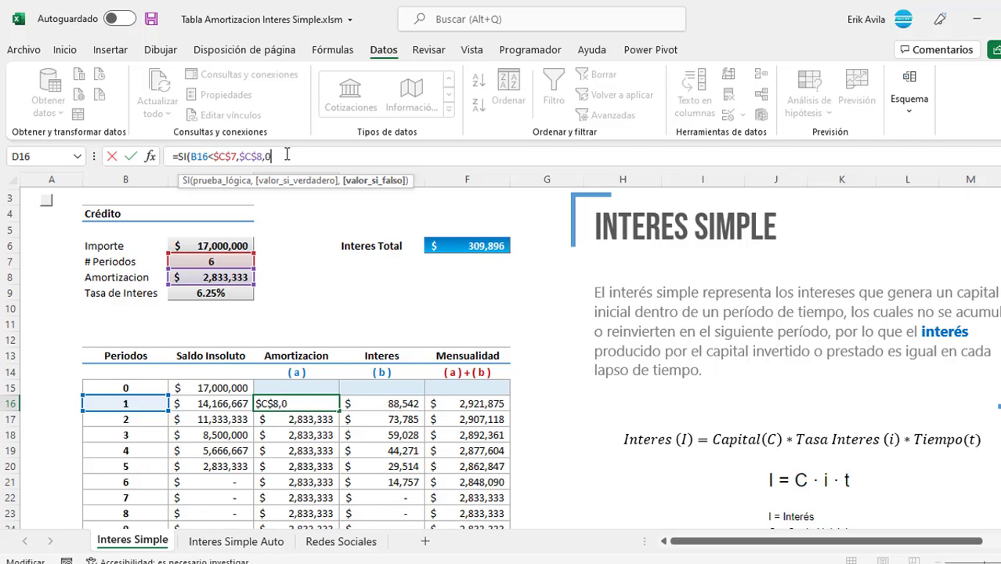
key(Return)
key(Up)
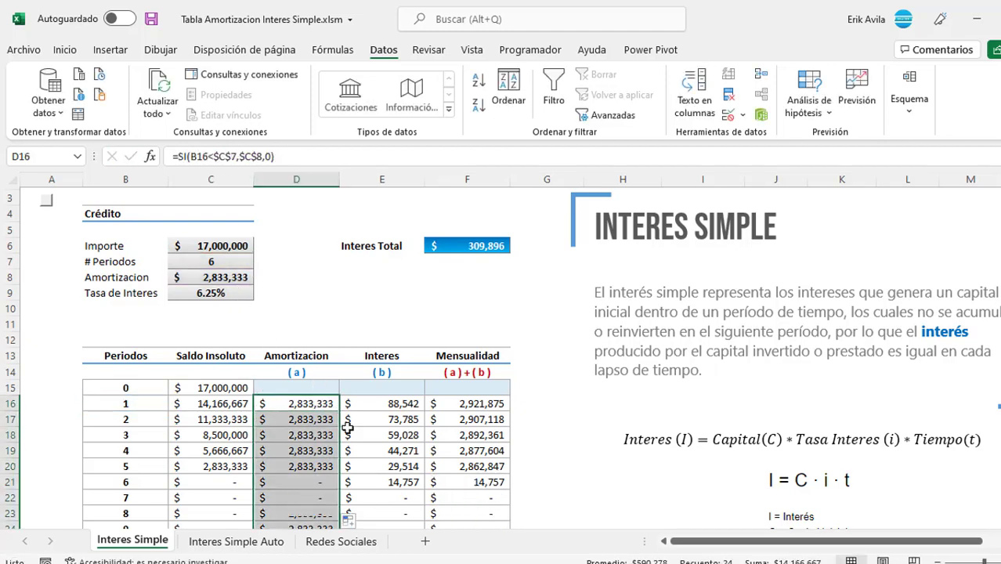
drag(342, 409, 329, 403)
Step: Review the amortization total formula in D41 without changing it
click(320, 421)
key(F2)
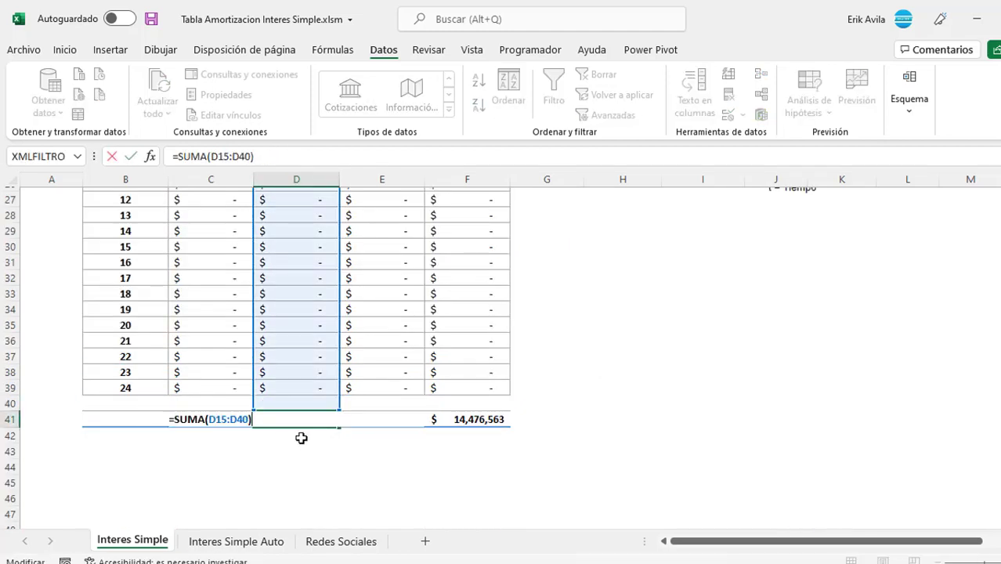
key(Escape)
scroll(319, 357, up, 6)
Step: Change D21's condition to B21<=$C$7 so period 6 pays $2,833,333
click(298, 394)
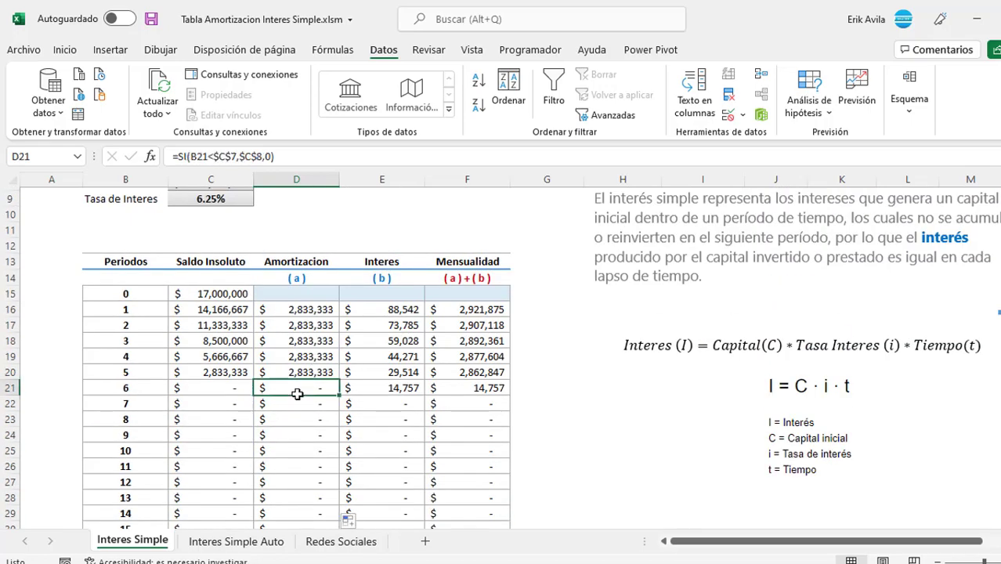
click(213, 157)
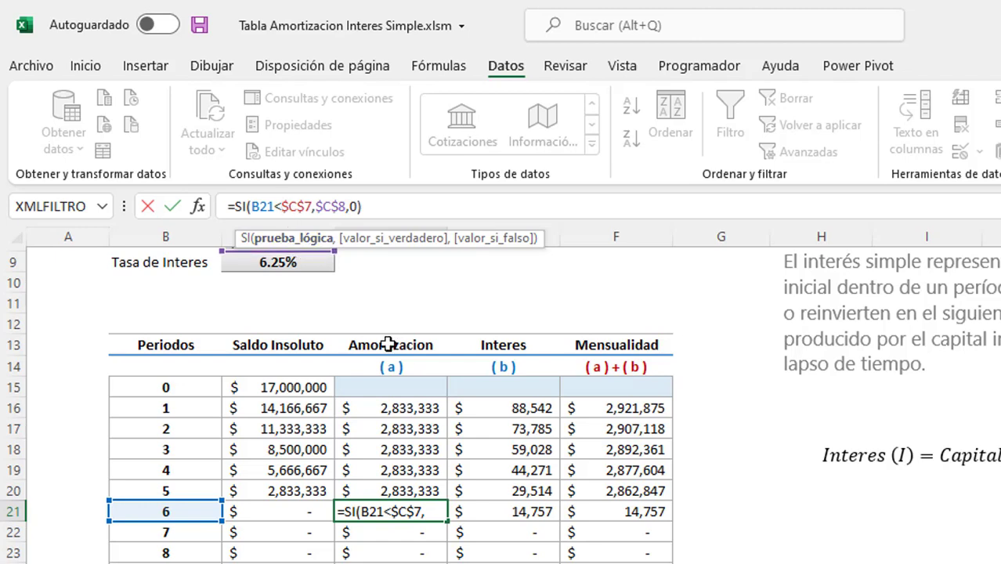
text(=)
key(Return)
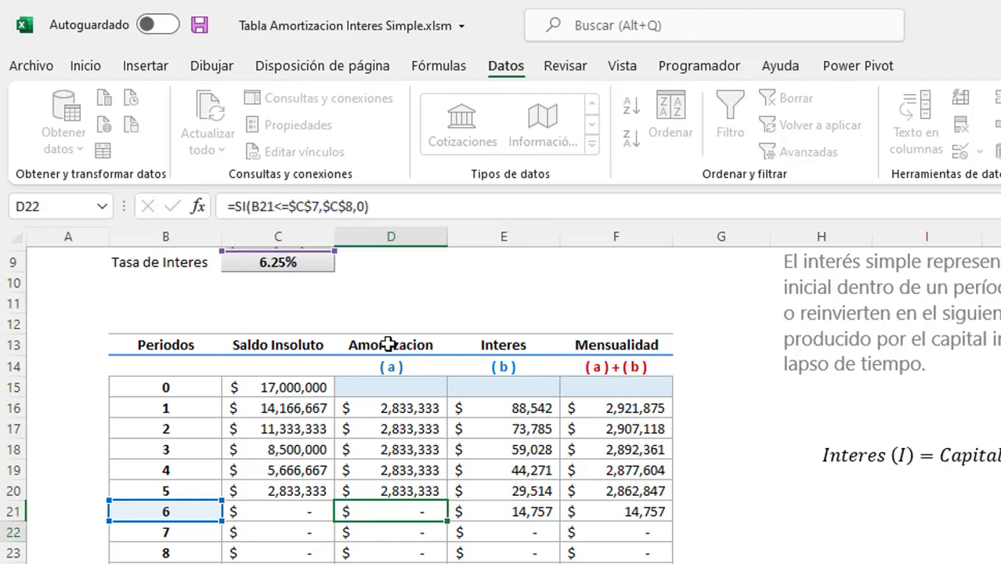
key(Up)
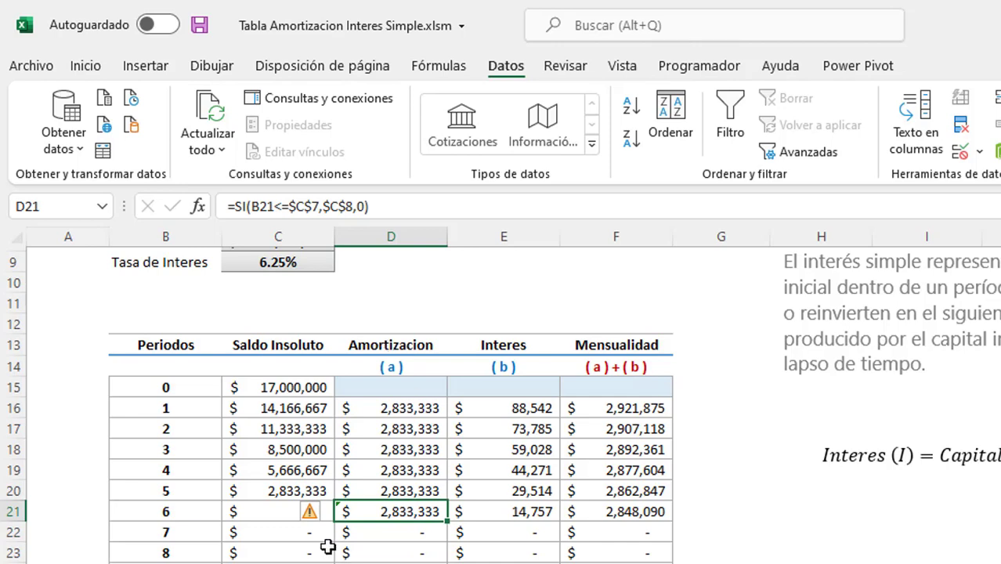
scroll(328, 546, up, 2)
key(F2)
key(Escape)
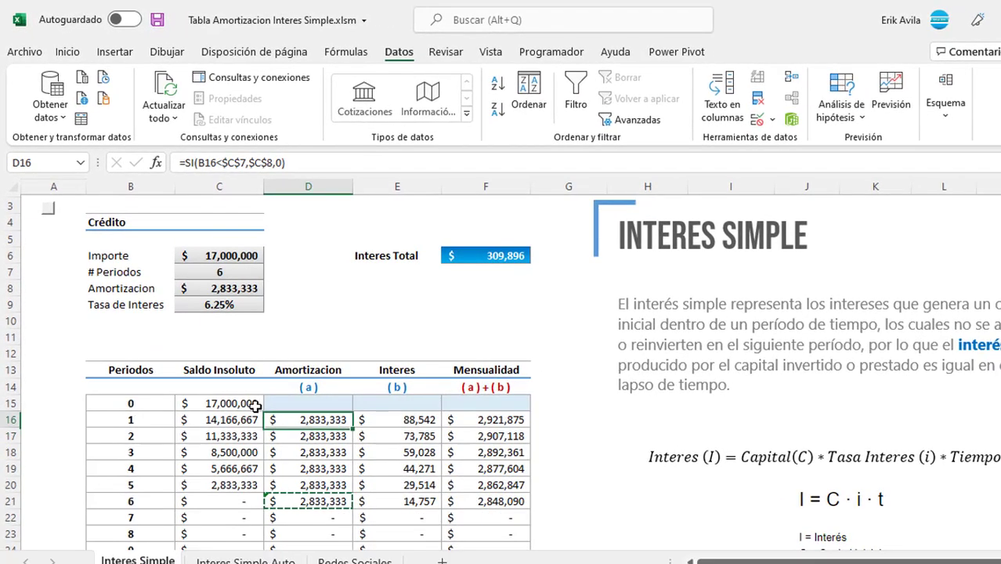
Step: Check the corrected Amortizacion cells D16:D23 and confirm the D41 total of $17,000,000
key(ctrl+c)
key(Up)
key(Up)
key(Up)
key(shift+Down)
key(shift+Down)
key(shift+Down)
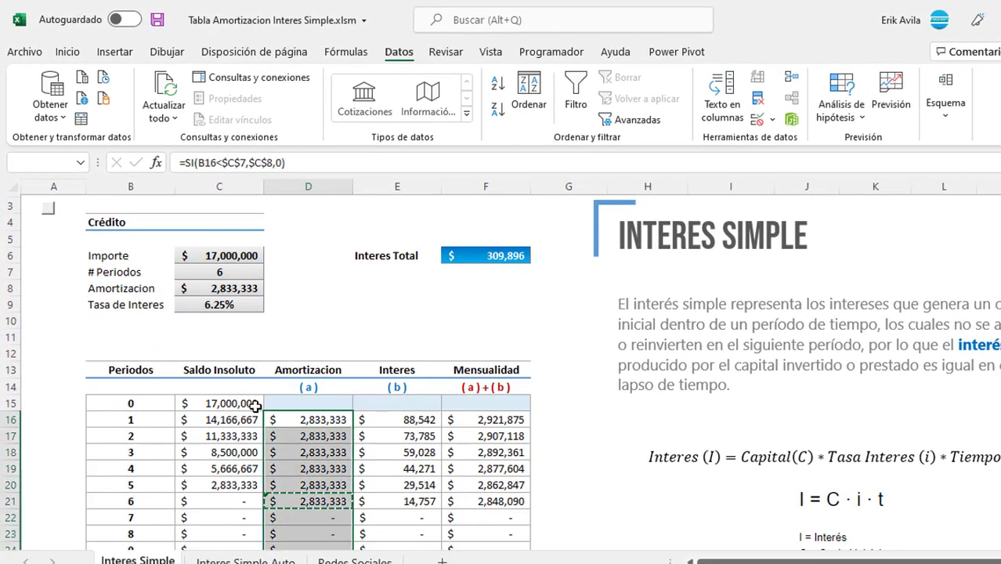
click(390, 449)
key(F2)
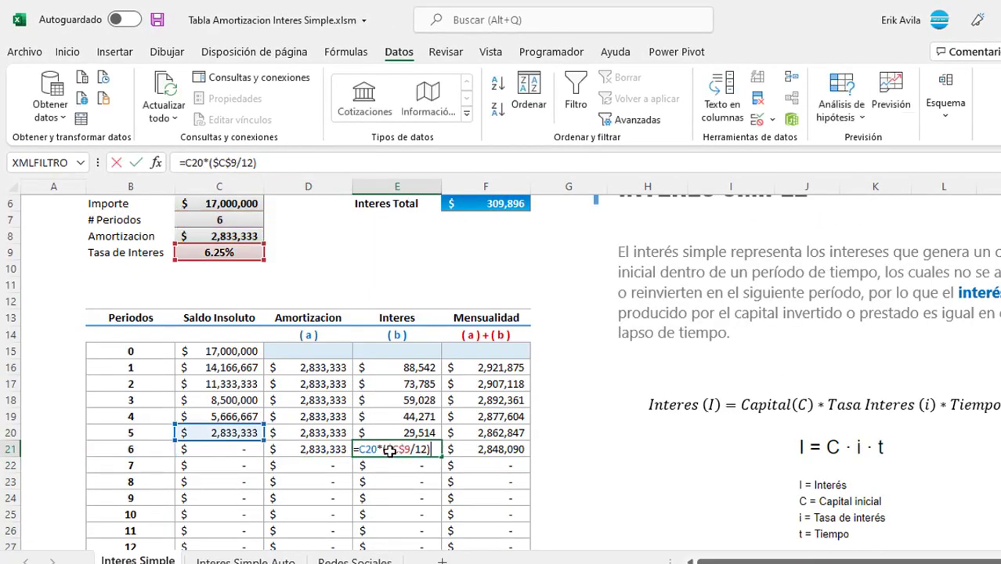
key(Escape)
click(336, 444)
drag(324, 368, 335, 442)
scroll(335, 446, down, 7)
click(341, 437)
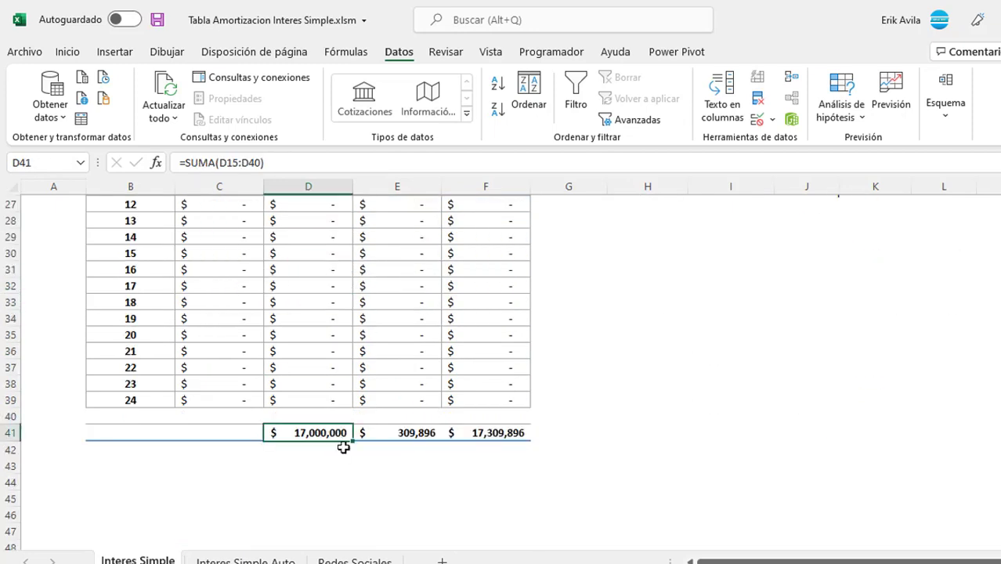
Step: Review the period 6 and period 5 interest formulas, leaving them unchanged
scroll(374, 457, up, 2)
scroll(374, 450, up, 4)
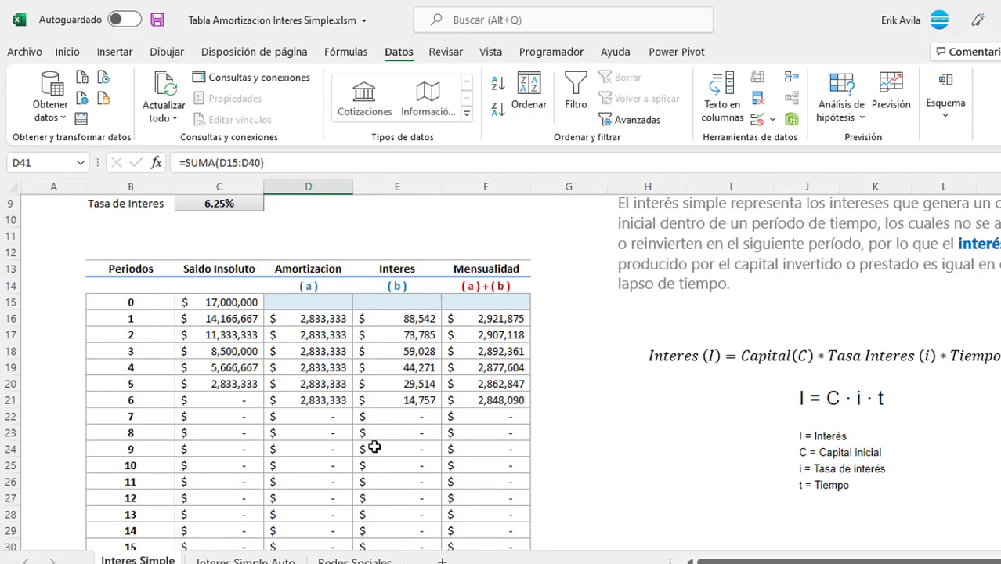
click(386, 400)
double_click(384, 399)
key(Escape)
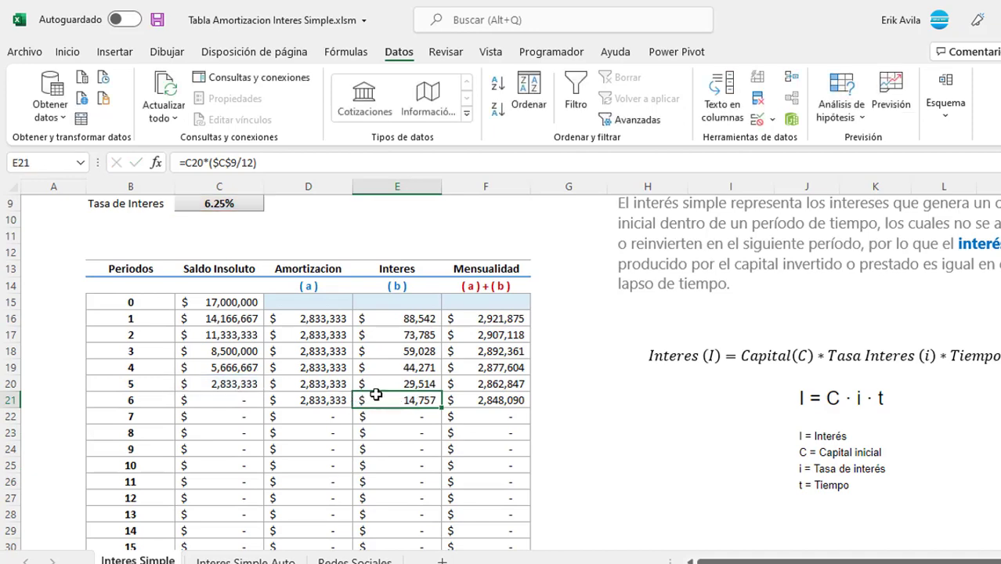
click(376, 383)
double_click(376, 383)
key(Escape)
Step: Review the period 6 balance formula, then go full-screen with the # Periodos cell C7 selected
scroll(235, 376, up, 2)
click(219, 434)
scroll(169, 324, up, 2)
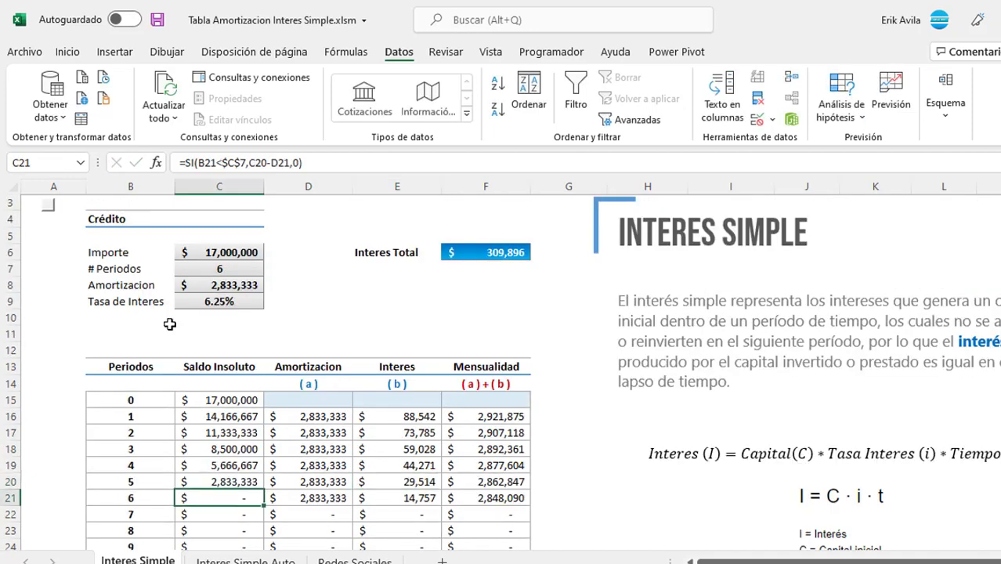
scroll(169, 324, up, 1)
key(ctrl+shift+F1)
click(198, 141)
Step: Set # Periodos to 12 and review the table totals
click(249, 140)
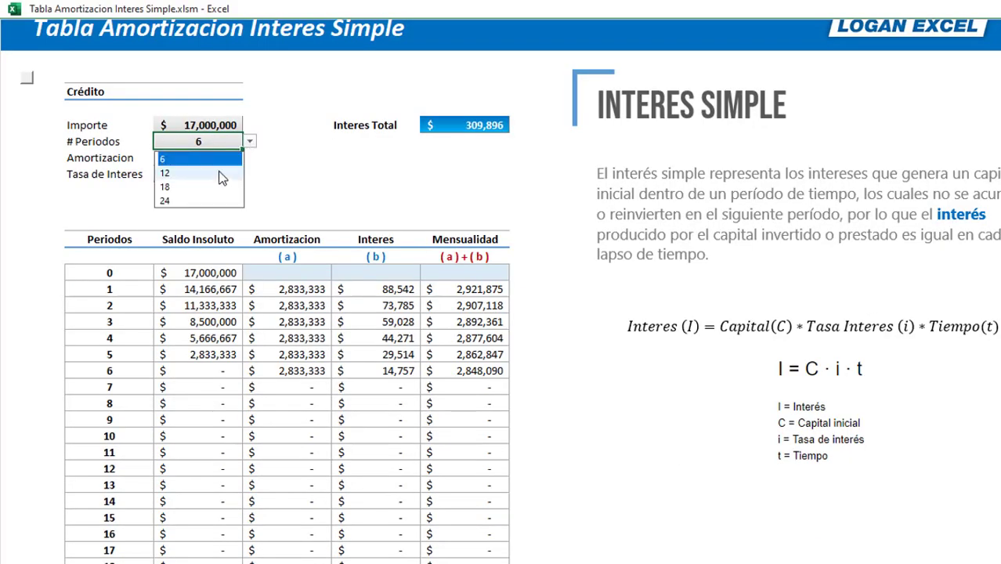
click(215, 171)
click(289, 210)
drag(290, 289, 289, 403)
scroll(304, 456, down, 4)
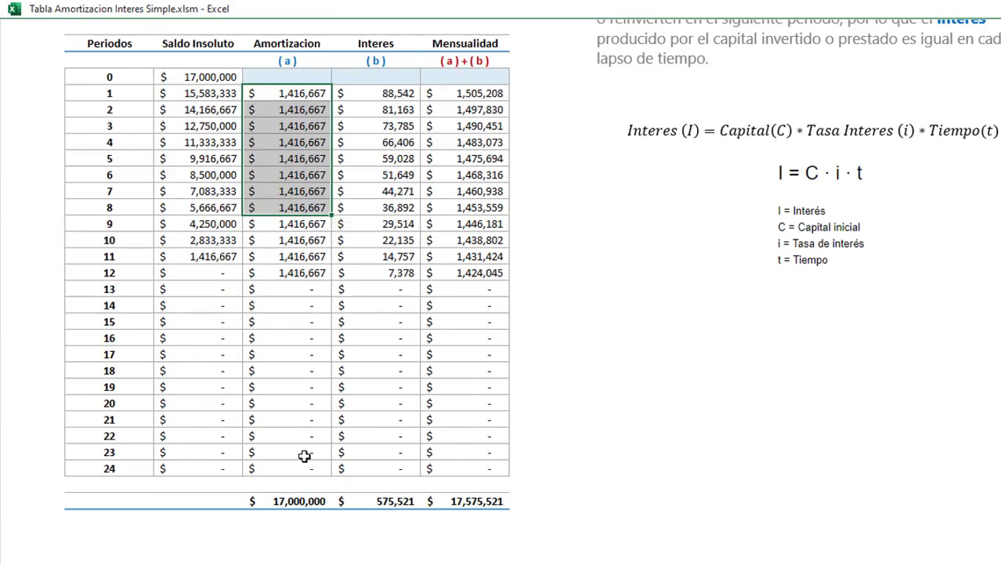
click(300, 501)
scroll(304, 404, up, 4)
Step: Change the term to 18 periods and scroll through the resulting schedule
click(198, 156)
click(249, 155)
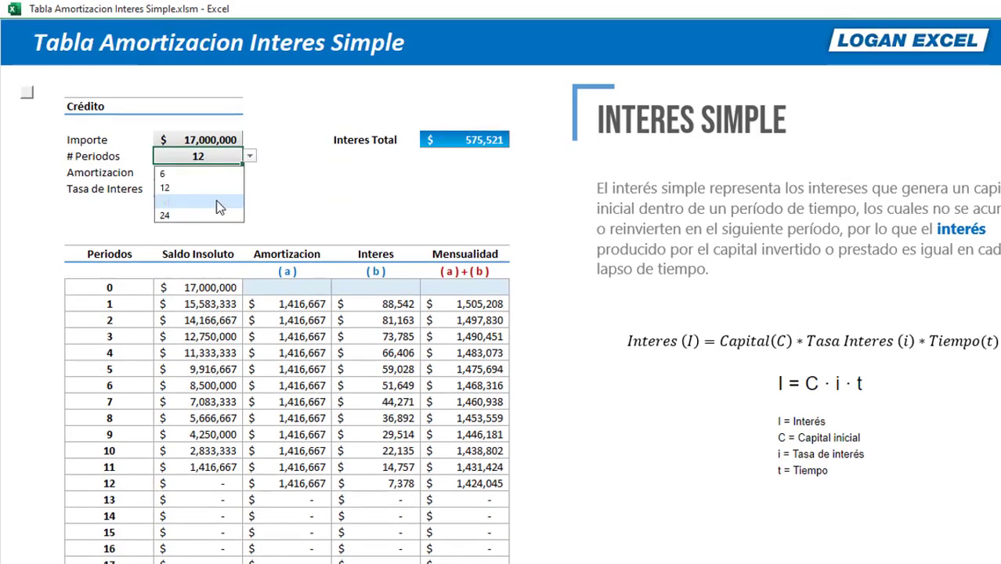
click(217, 205)
scroll(304, 373, down, 4)
scroll(306, 432, down, 2)
scroll(306, 431, up, 6)
Step: Change the term to 24 periods and check the last Amortizacion row and period 1 interest
click(249, 156)
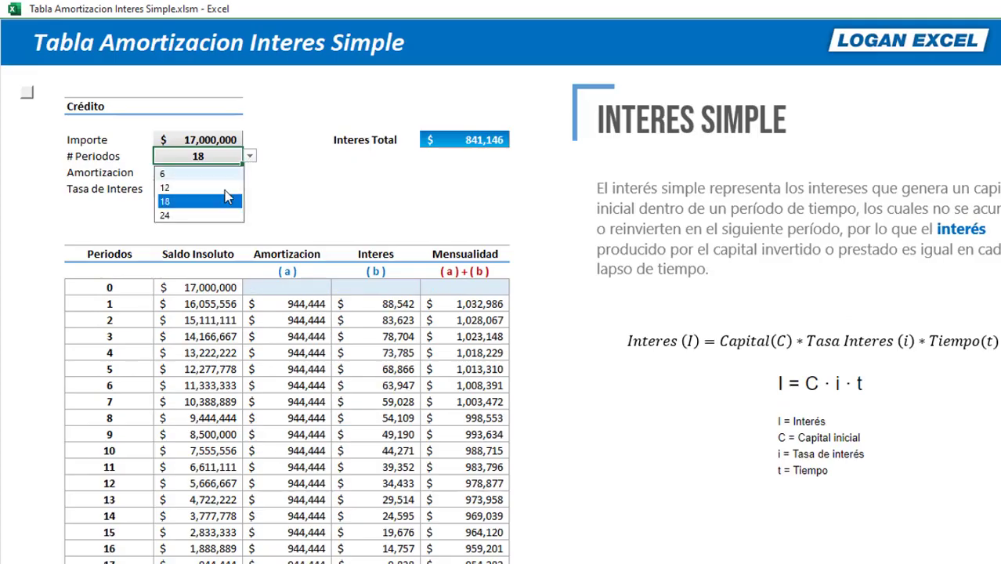
click(202, 215)
scroll(299, 360, down, 4)
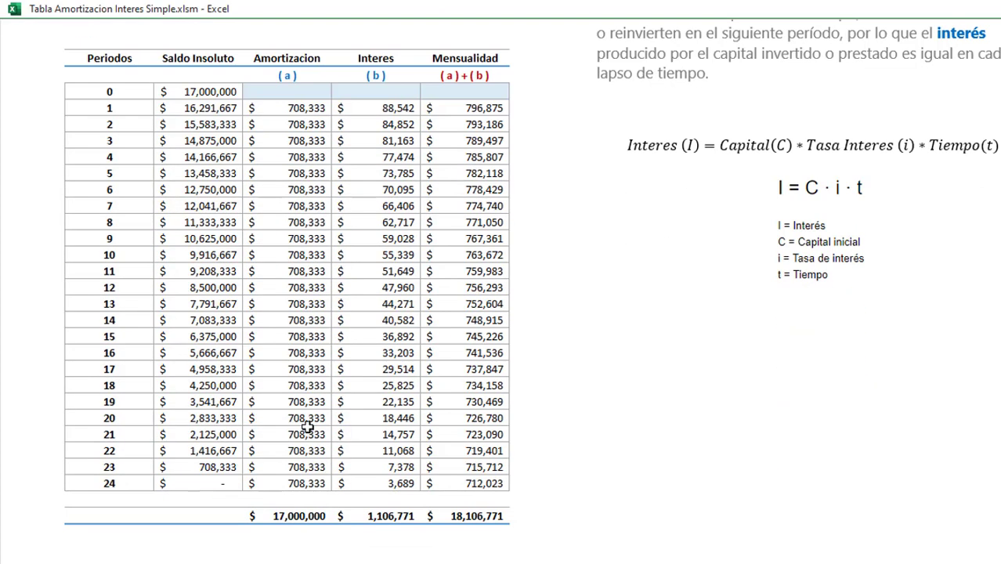
click(310, 470)
scroll(287, 391, up, 4)
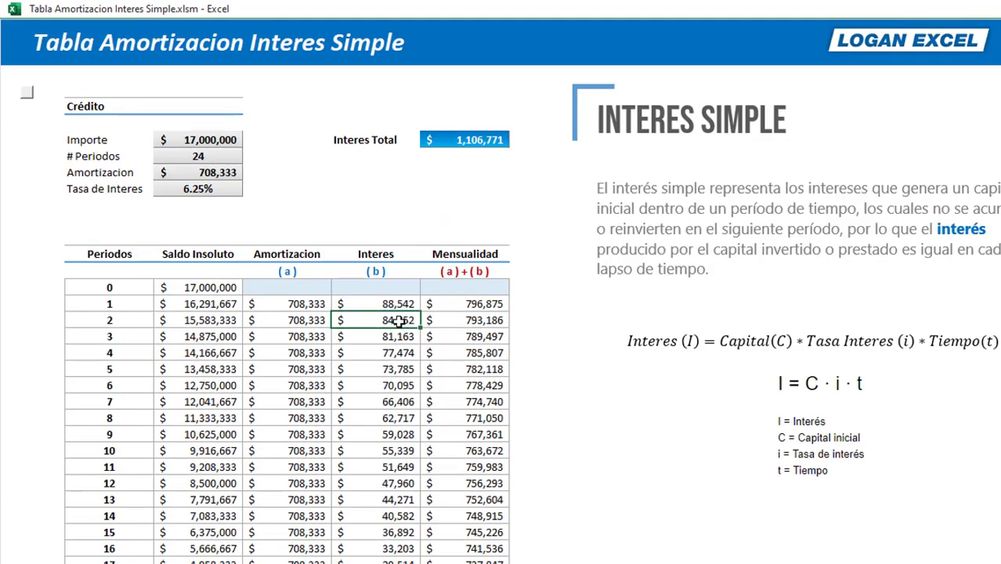
click(364, 302)
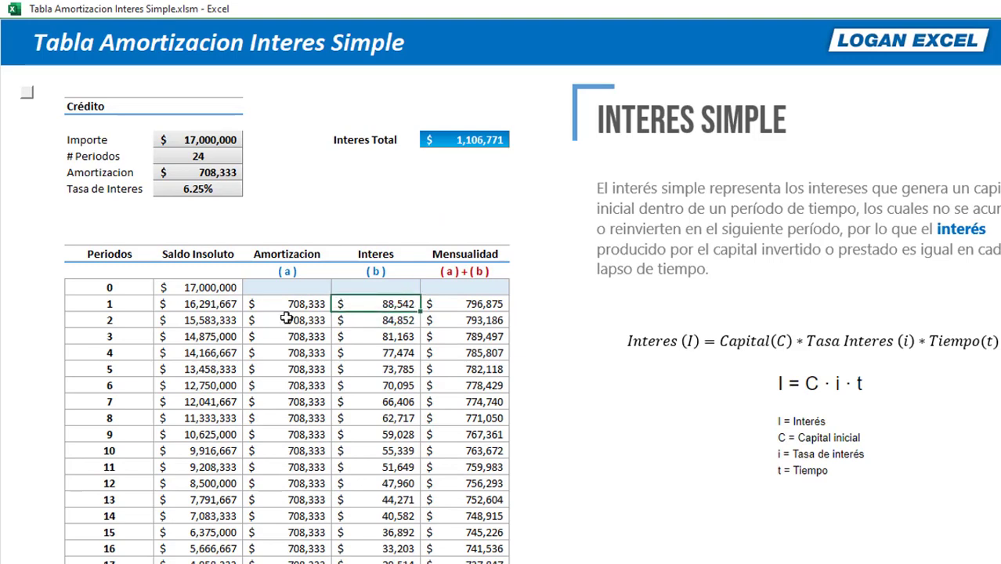
Step: Inspect the Amortizacion values for periods 2–5 and the period 3 interest under the 24-period term
scroll(286, 317, down, 2)
click(306, 271)
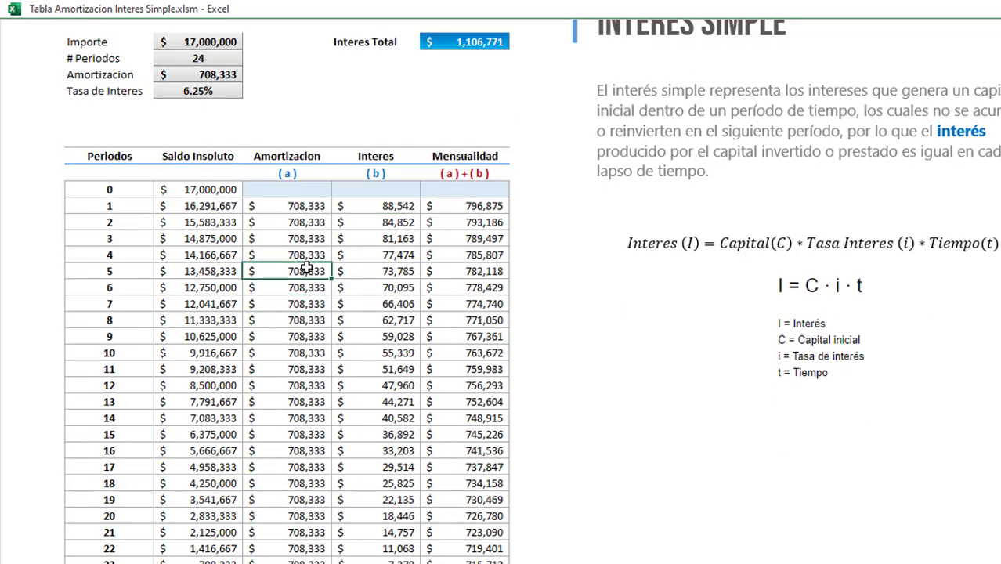
scroll(303, 282, down, 2)
click(300, 304)
scroll(299, 297, up, 2)
click(301, 271)
click(299, 255)
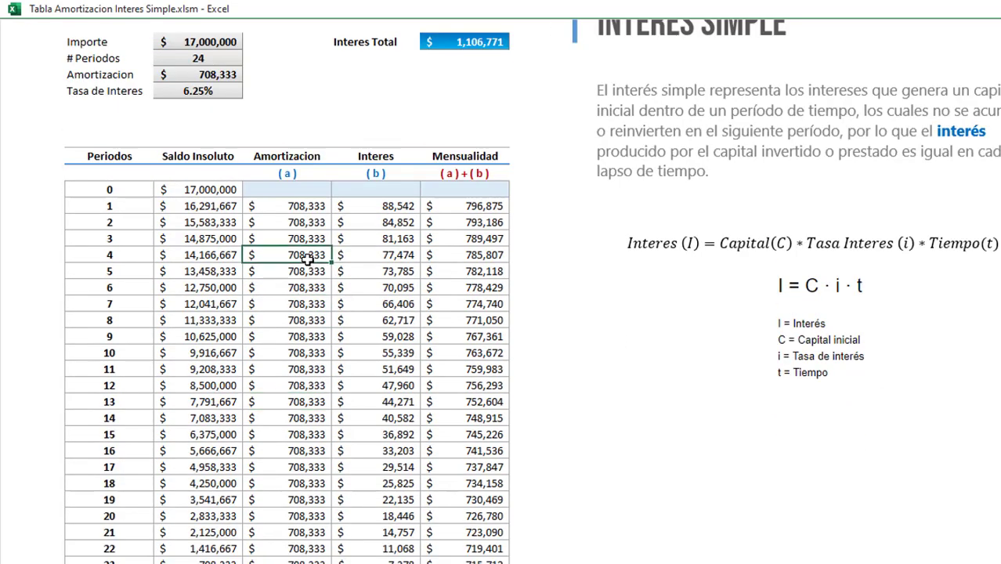
scroll(304, 258, up, 2)
click(304, 315)
click(305, 353)
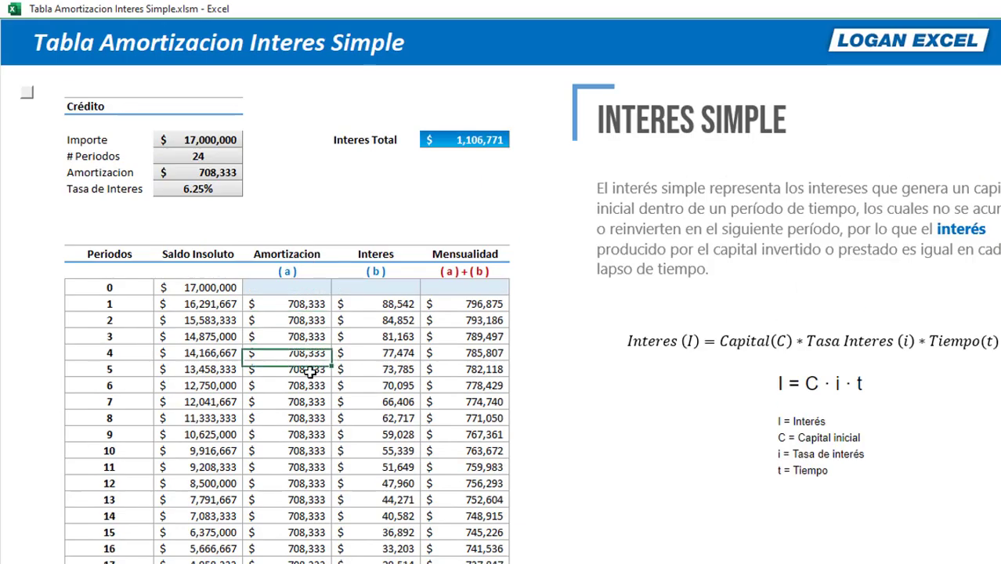
click(306, 368)
click(300, 351)
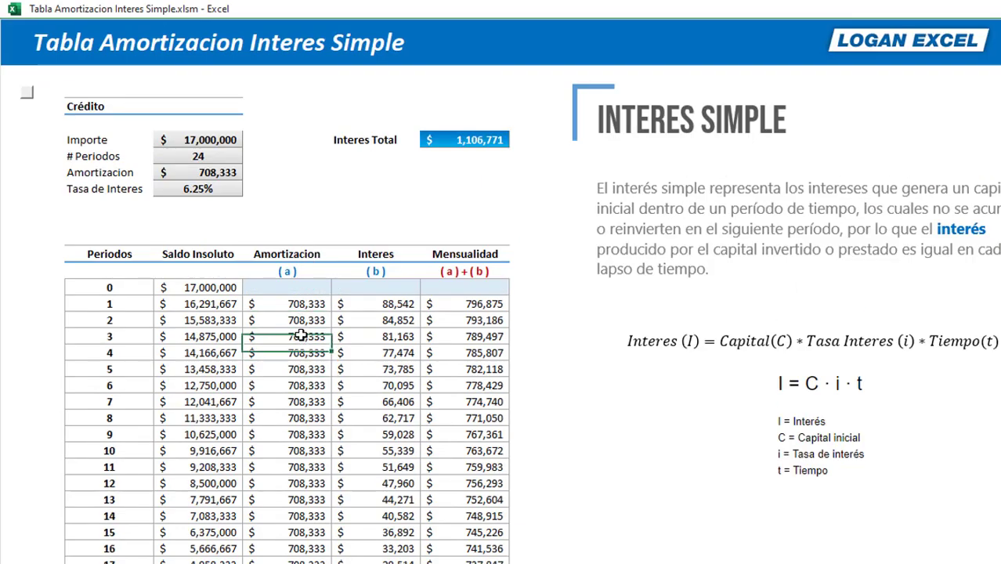
click(298, 336)
click(292, 367)
click(364, 340)
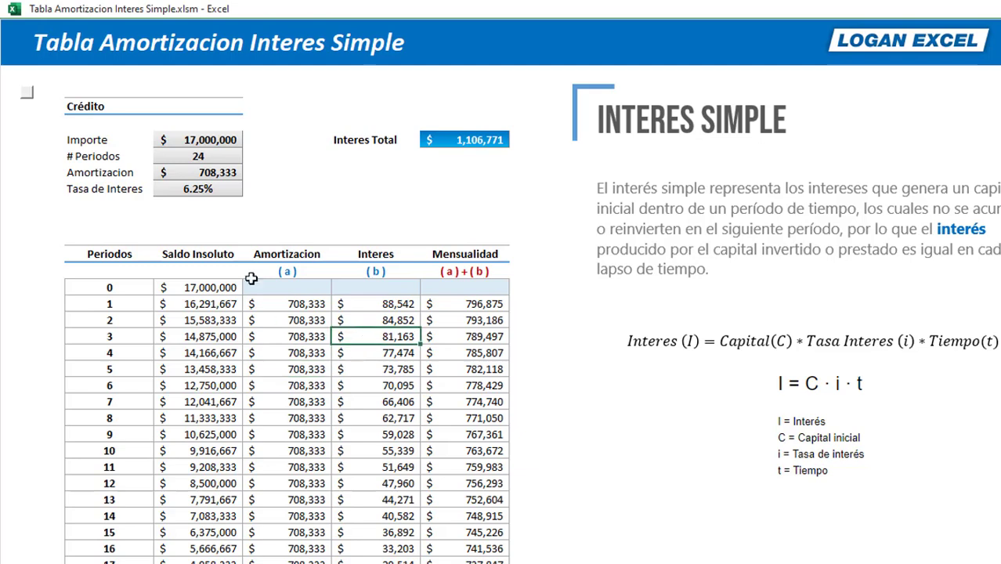
Step: Switch the term between 18, 12 and 6 periods to see the table adapt
click(204, 157)
click(248, 158)
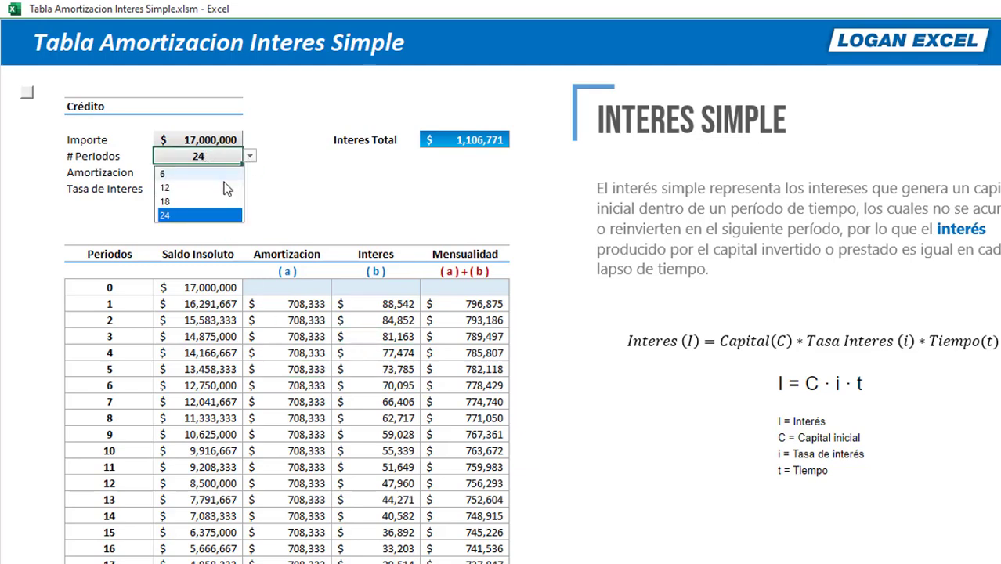
click(196, 204)
click(249, 157)
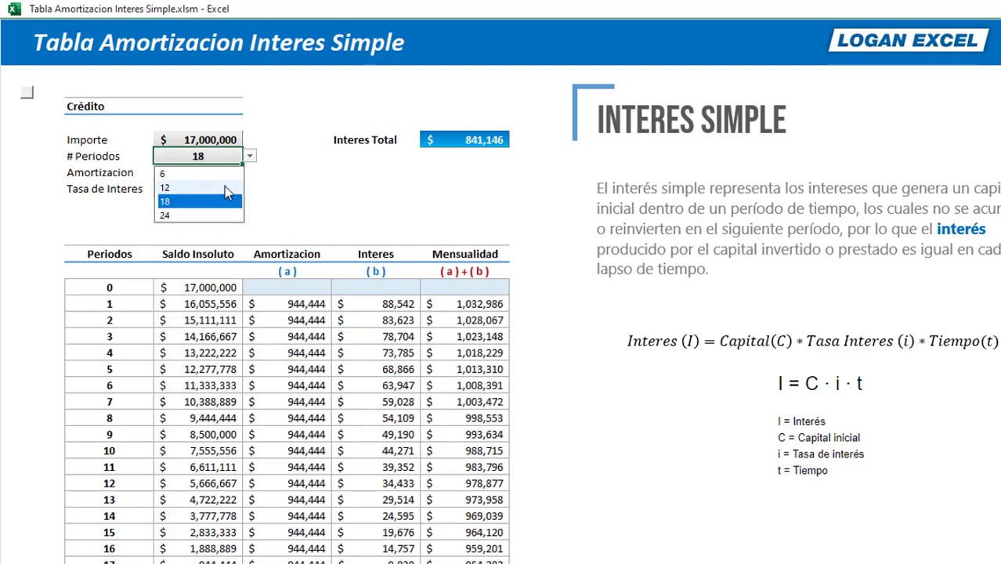
click(226, 186)
click(250, 156)
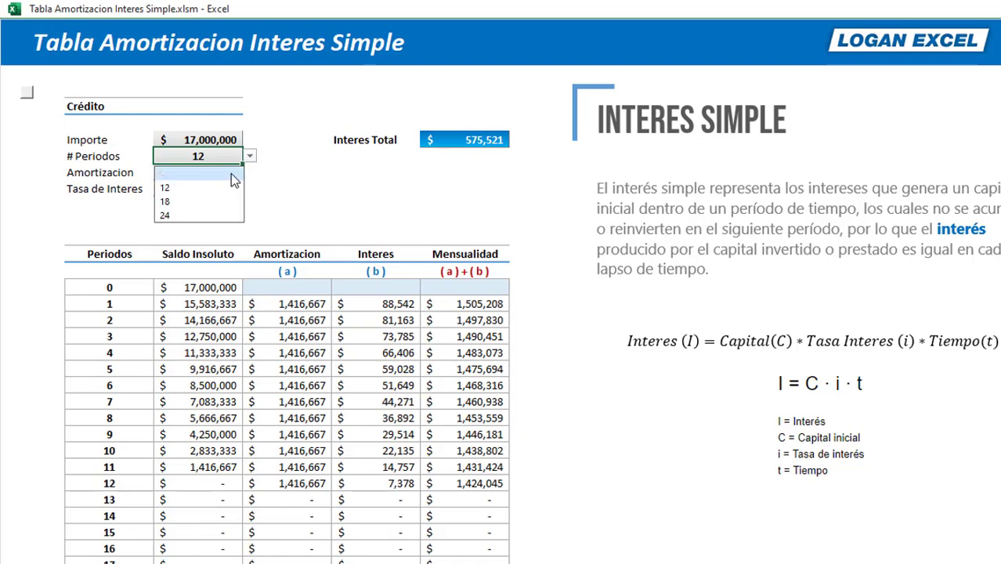
click(231, 174)
click(235, 157)
click(248, 158)
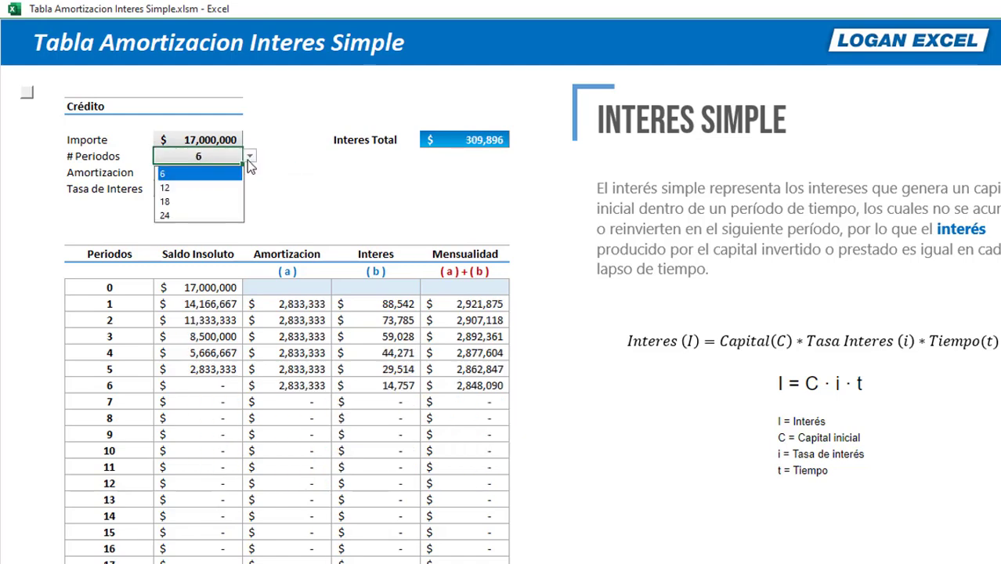
click(211, 188)
click(249, 157)
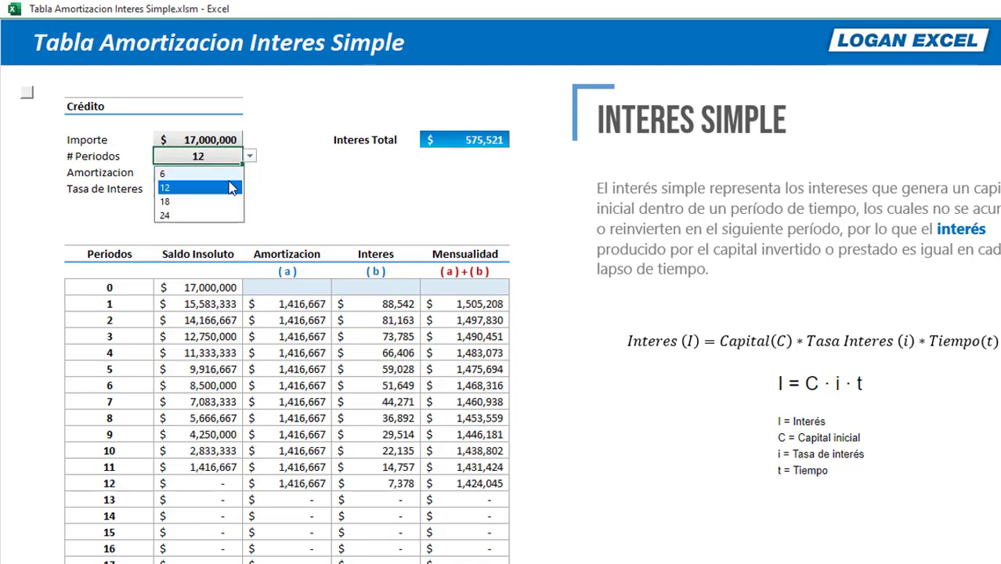
click(206, 173)
click(249, 157)
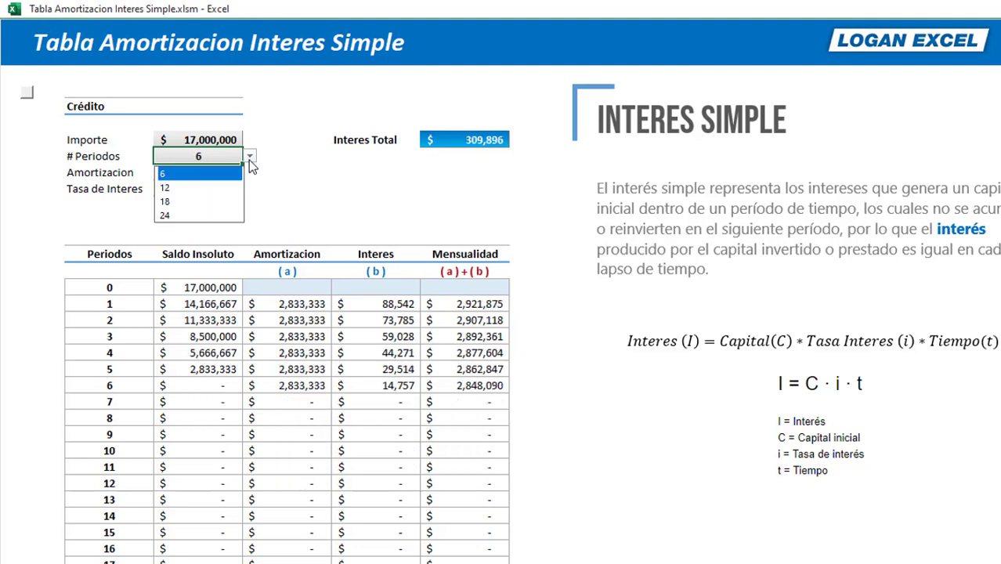
click(250, 179)
Step: Cycle the term through 18, 24 and 6 periods, finishing at 12
click(235, 157)
click(249, 158)
click(300, 178)
click(235, 157)
click(249, 156)
click(204, 188)
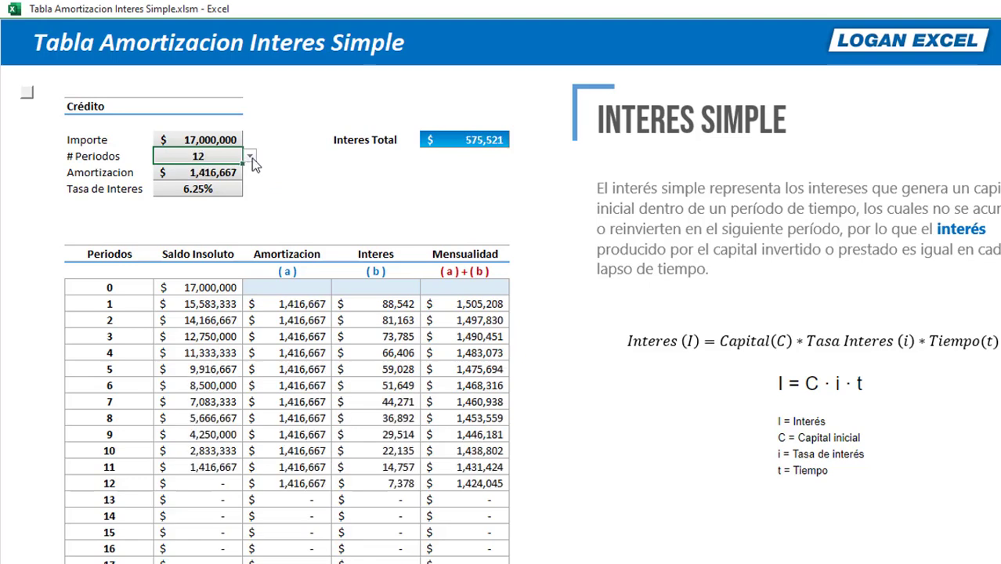
click(249, 157)
click(209, 201)
click(249, 158)
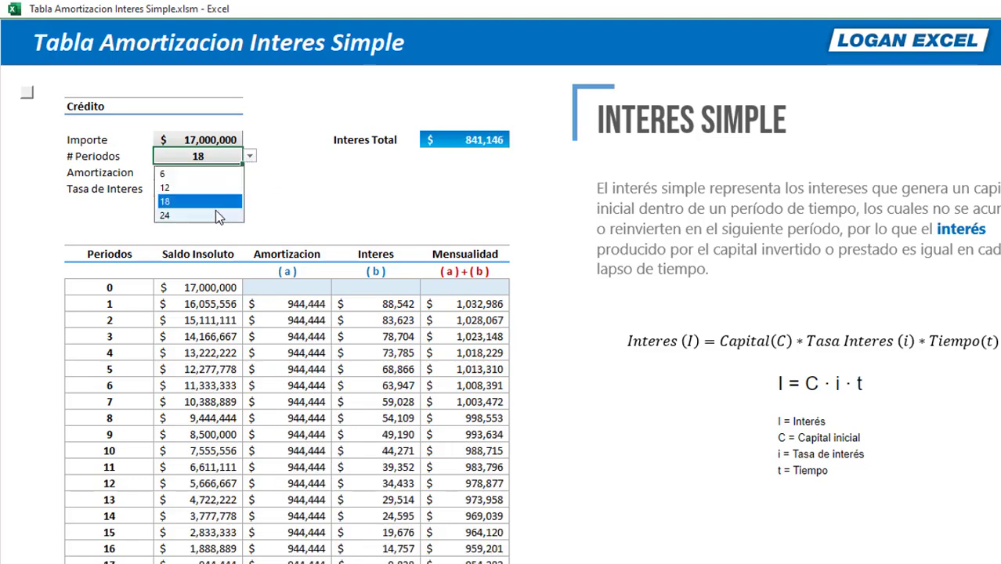
click(212, 215)
click(249, 157)
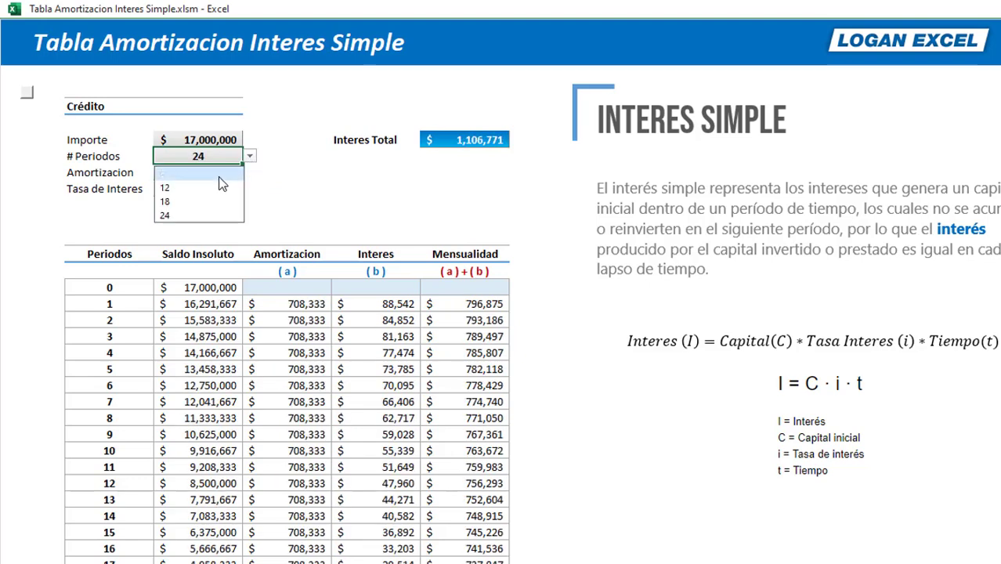
click(231, 174)
click(249, 158)
click(205, 185)
scroll(250, 284, down, 2)
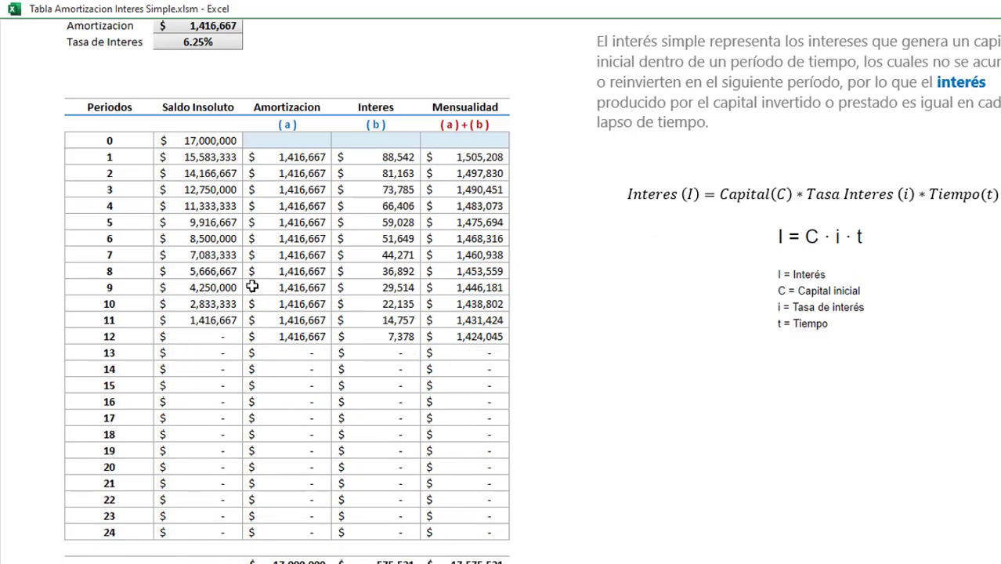